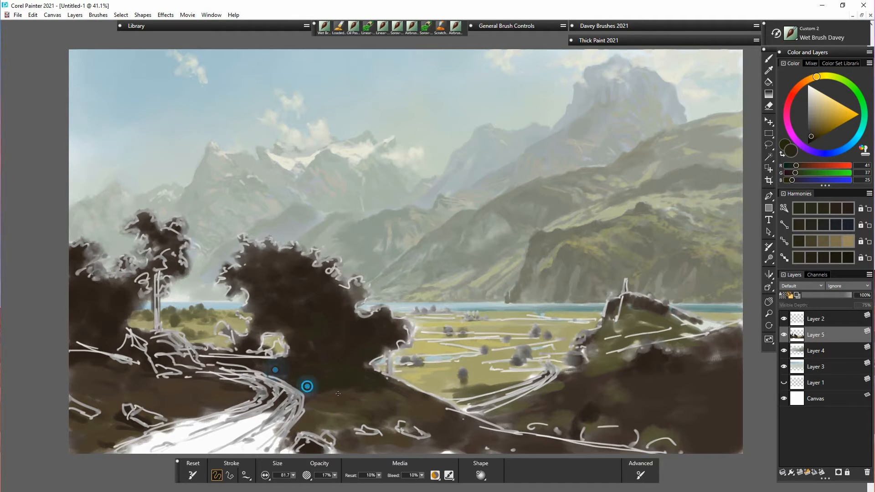
Sample dark browns from the foreground and paint over the large central bush and the trees at the left edge to deepen them.
alt+click(304, 375)
alt+click(293, 374)
mouse_move(316, 377)
mouse_down()
mouse_move(295, 381)
mouse_move(345, 377)
mouse_move(306, 350)
mouse_move(335, 347)
mouse_move(275, 318)
mouse_move(301, 306)
mouse_move(260, 299)
mouse_up()
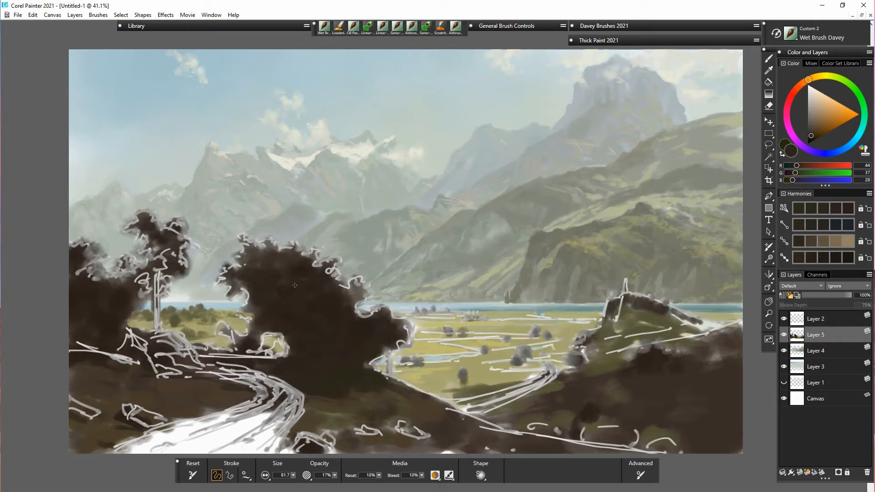
mouse_move(283, 262)
mouse_down()
mouse_move(335, 321)
mouse_move(303, 289)
mouse_up()
mouse_move(132, 322)
mouse_down()
mouse_move(101, 303)
mouse_move(142, 284)
mouse_move(157, 260)
mouse_move(174, 258)
mouse_move(176, 234)
mouse_move(167, 263)
mouse_up()
drag(88, 269, 88, 296)
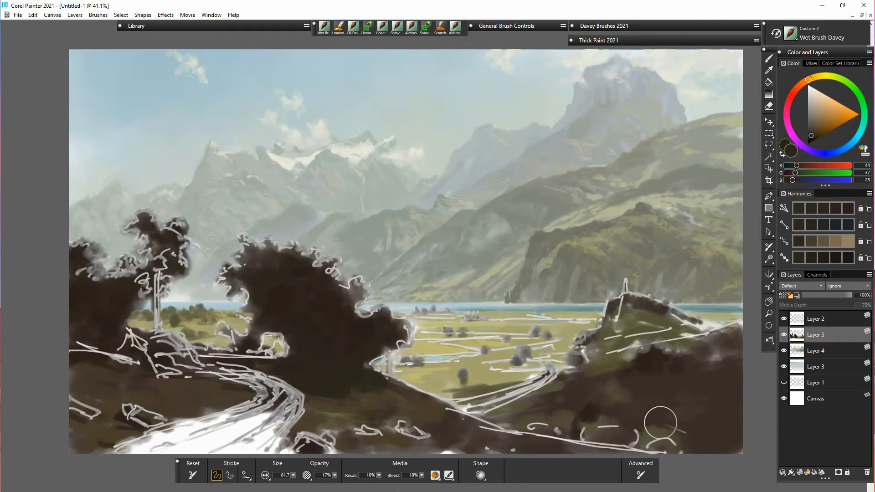
Darken the right foreground slope and the hillside descending from the central bush, enlarging the brush to 121.5.
mouse_move(631, 366)
mouse_down()
mouse_move(602, 373)
mouse_move(644, 357)
mouse_move(692, 369)
mouse_move(693, 404)
mouse_move(716, 344)
mouse_move(647, 408)
mouse_move(689, 432)
mouse_move(727, 424)
mouse_move(728, 397)
mouse_up()
drag(611, 433, 620, 431)
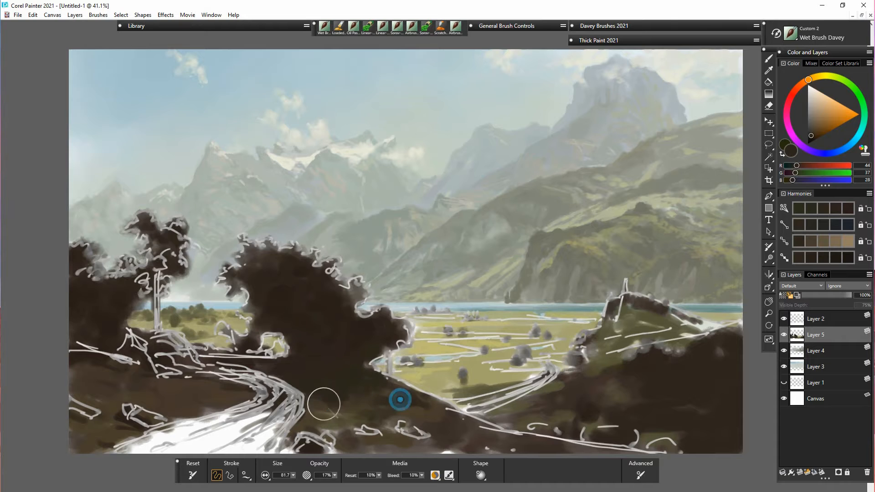
drag(418, 397, 487, 429)
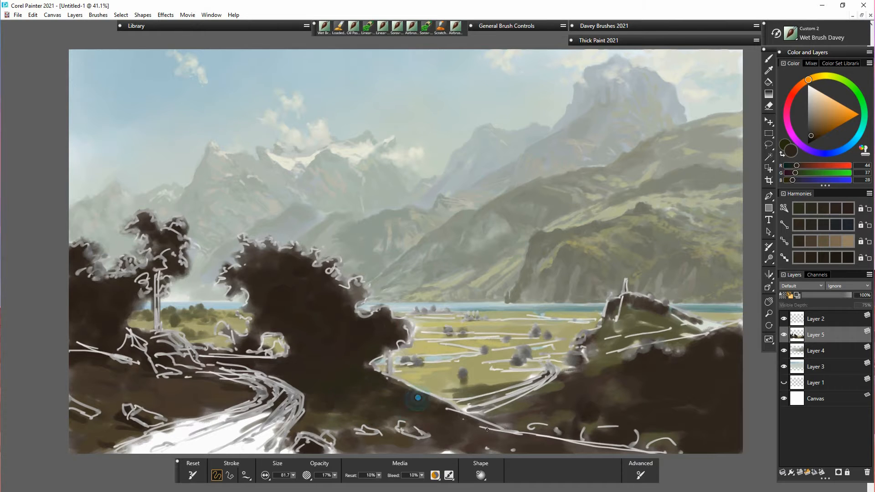
mouse_move(435, 396)
mouse_down()
mouse_move(514, 383)
mouse_move(477, 384)
mouse_move(465, 404)
mouse_move(497, 404)
mouse_move(505, 418)
mouse_move(564, 412)
mouse_move(545, 424)
mouse_up()
drag(293, 475, 297, 476)
mouse_move(549, 431)
mouse_down()
mouse_move(445, 410)
mouse_move(474, 385)
mouse_move(532, 373)
mouse_move(458, 392)
mouse_move(416, 390)
mouse_move(453, 430)
mouse_move(453, 449)
mouse_move(560, 437)
mouse_move(453, 457)
mouse_move(566, 384)
mouse_move(670, 354)
mouse_move(528, 361)
mouse_up()
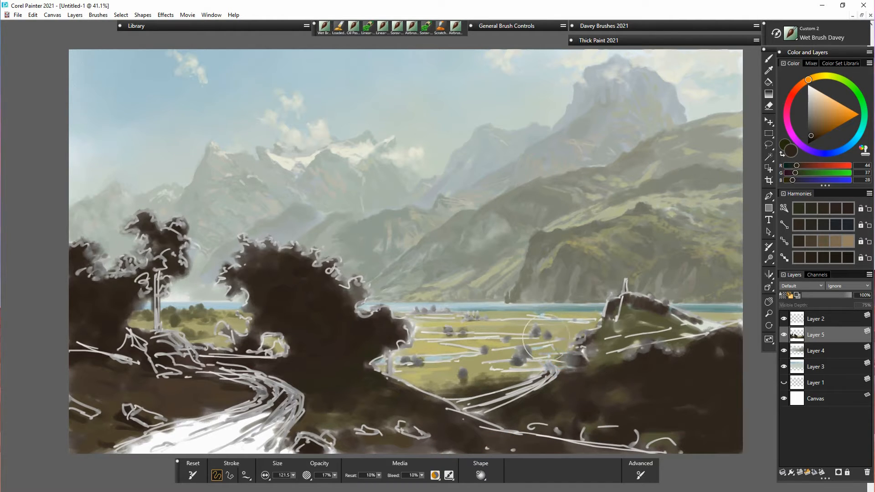
Hide the sketch on Layer 2, move that layer to just above the Canvas, and make Layer 5 active again.
click(786, 320)
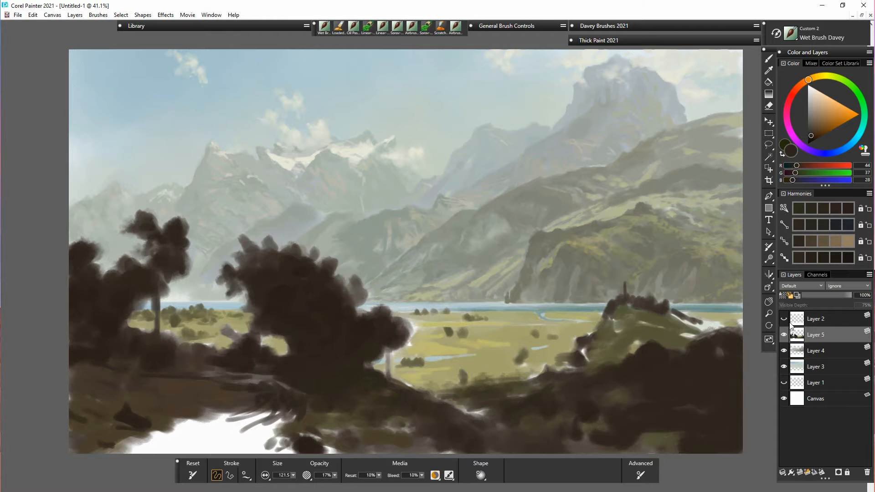
drag(824, 321, 834, 379)
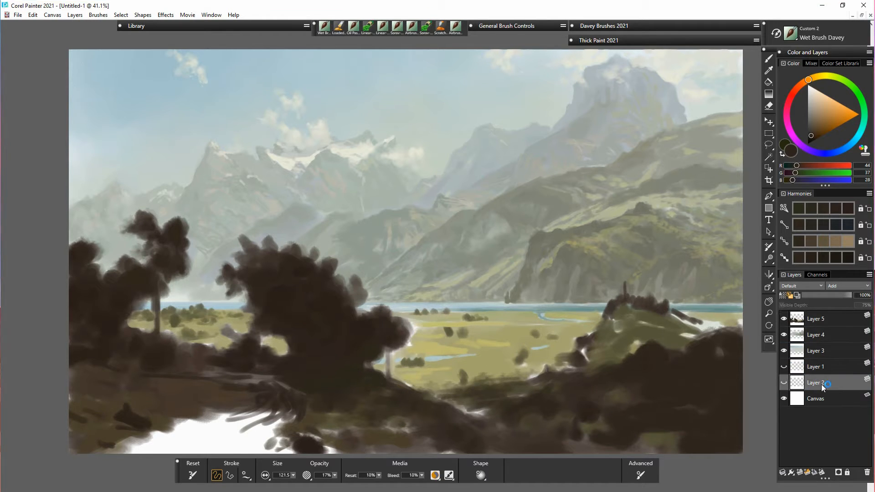
click(817, 322)
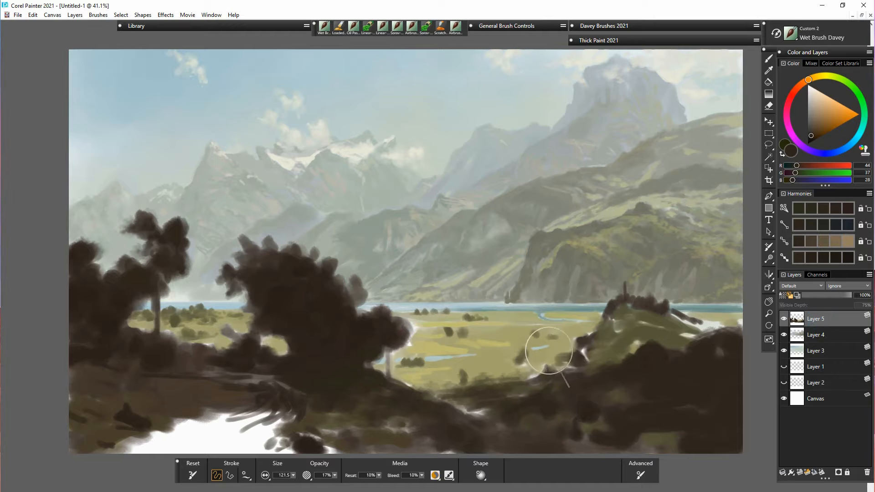
Sample the valley green, shift it to a muted yellow-olive (RGB 153, 144, 77), and paint the valley floor along the foreground slope's edge.
alt+click(438, 328)
click(828, 107)
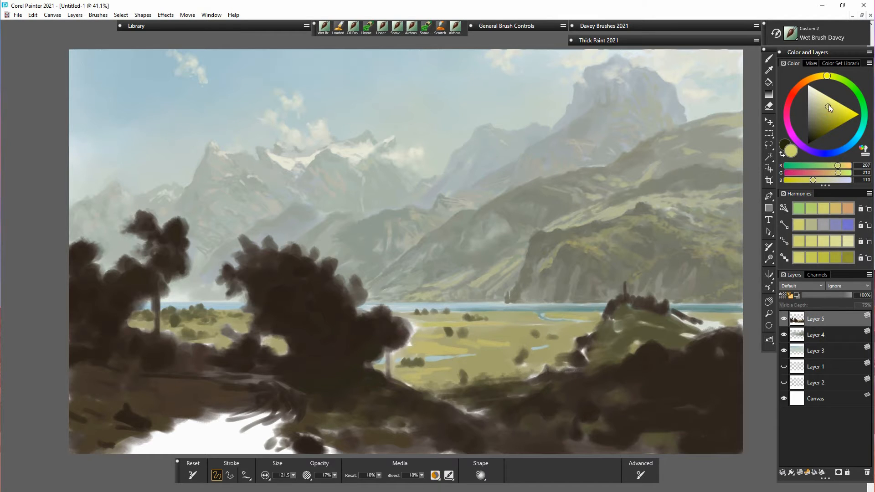
click(823, 78)
drag(823, 81, 821, 80)
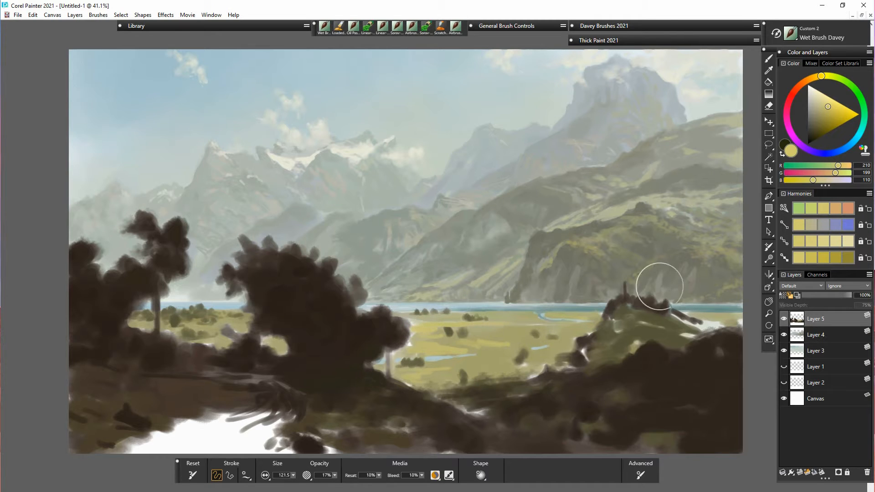
click(827, 111)
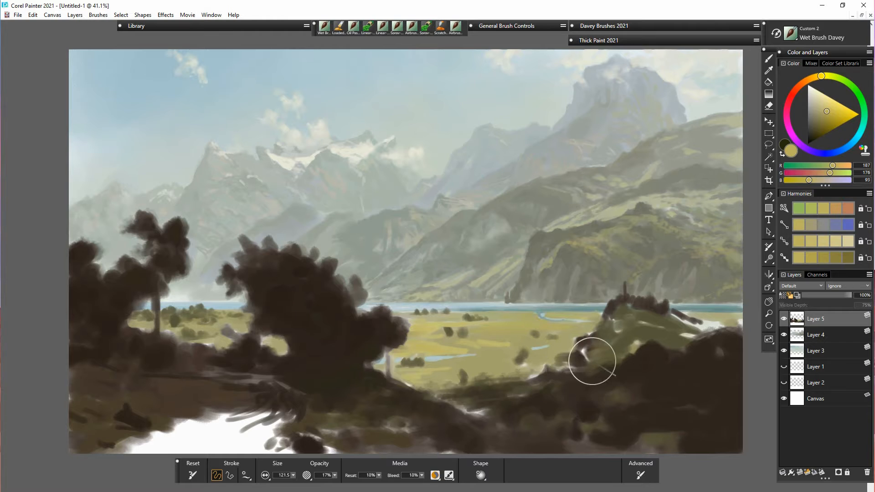
click(823, 117)
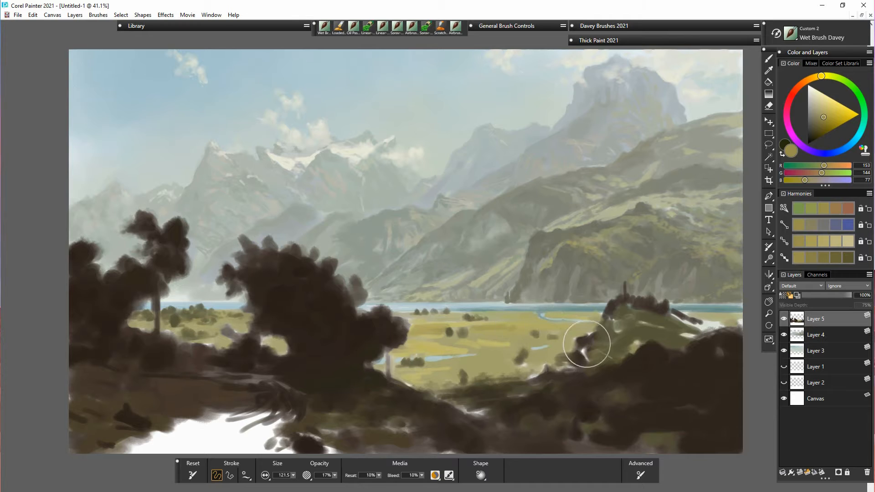
drag(500, 329, 559, 327)
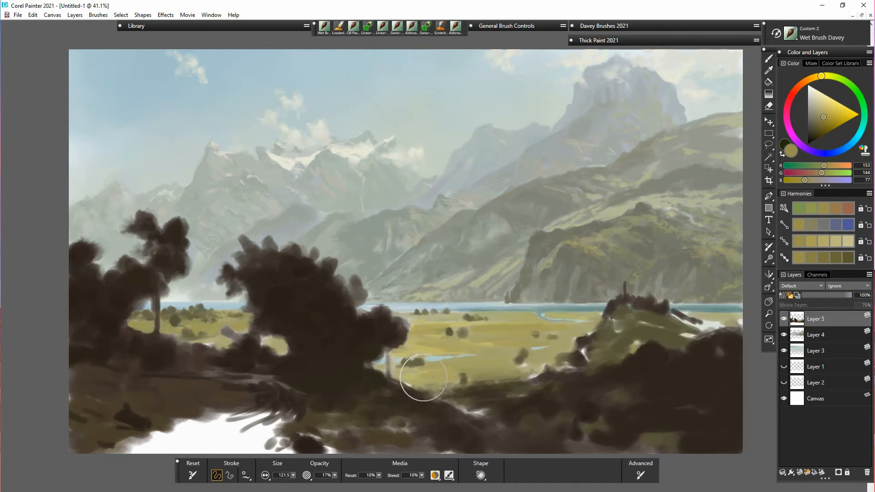
Fill the valley gaps between the left trees and central bush with darker olive tones, and darken the bushes there with deep brown.
click(822, 123)
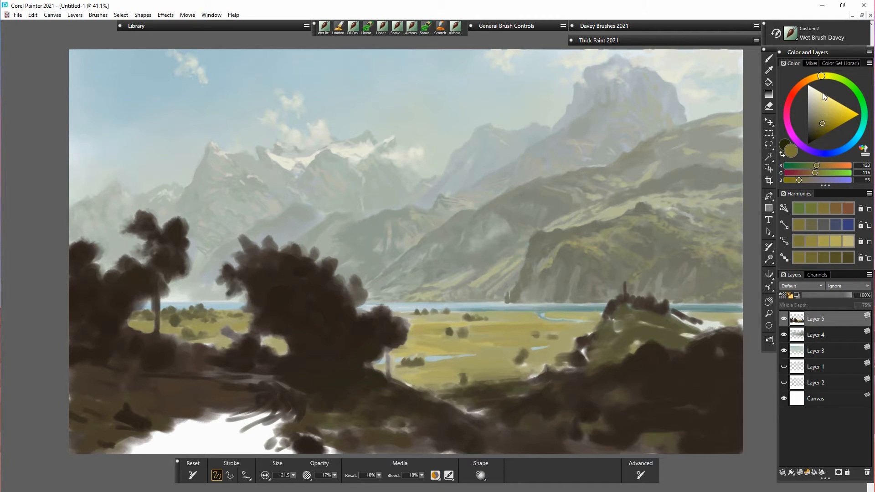
click(814, 77)
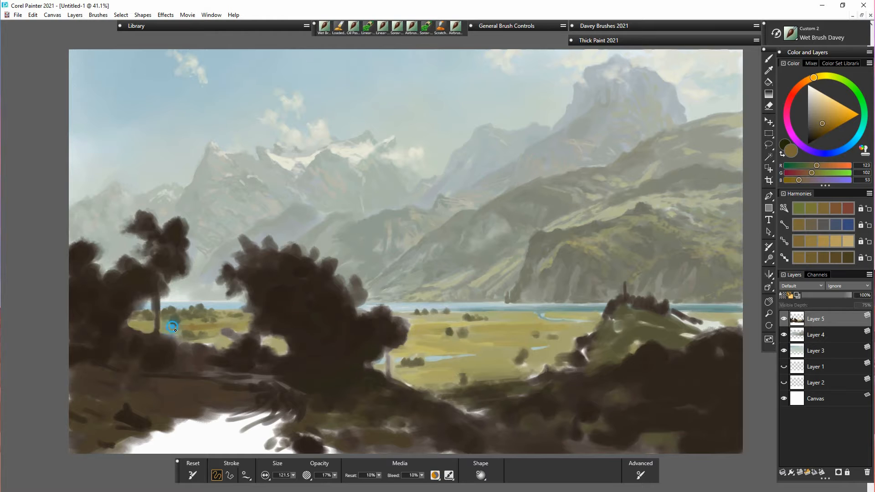
alt+click(141, 325)
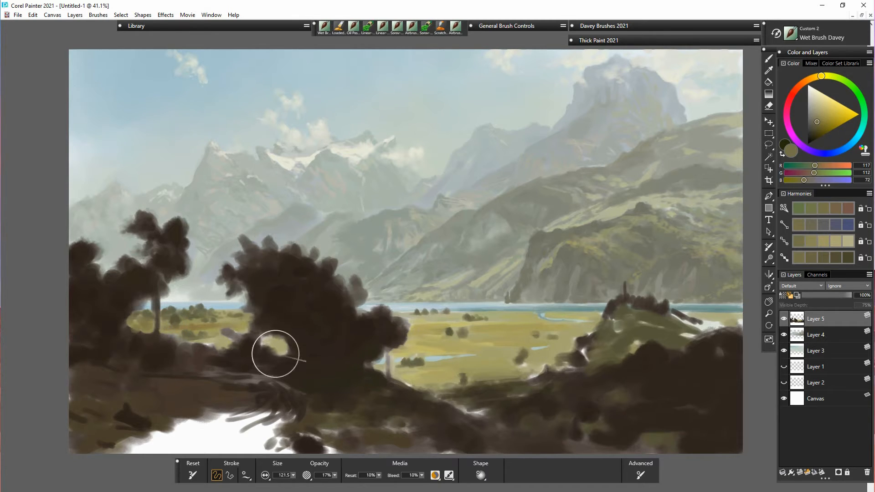
alt+click(173, 321)
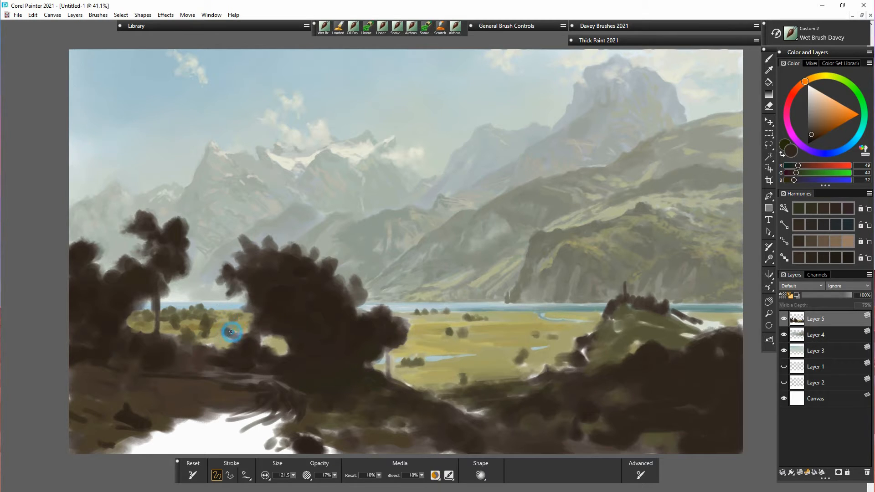
drag(238, 343, 228, 333)
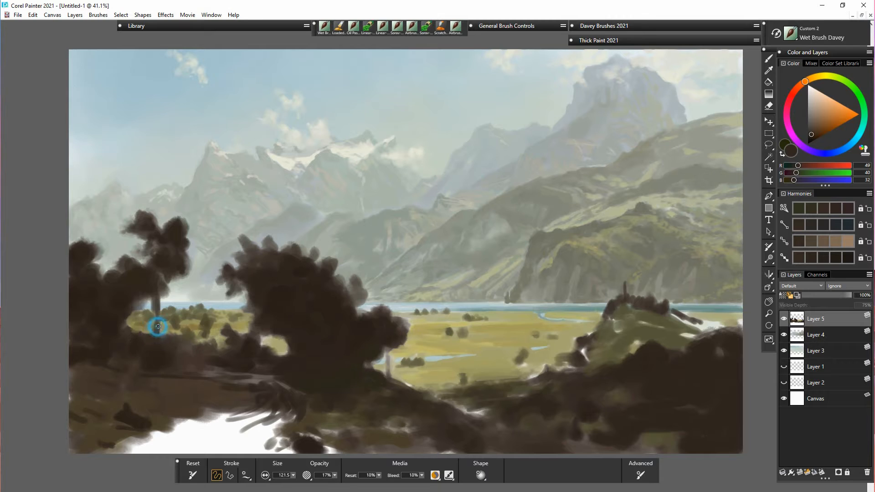
Reduce the brush size to 64.8 and rework the left tree mass with olive and dark brown tones sampled from the painting.
drag(293, 475, 282, 475)
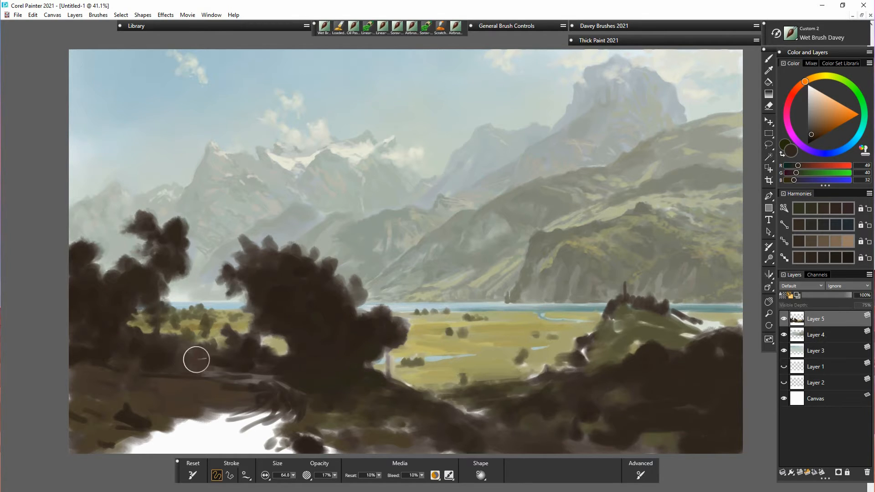
alt+click(146, 331)
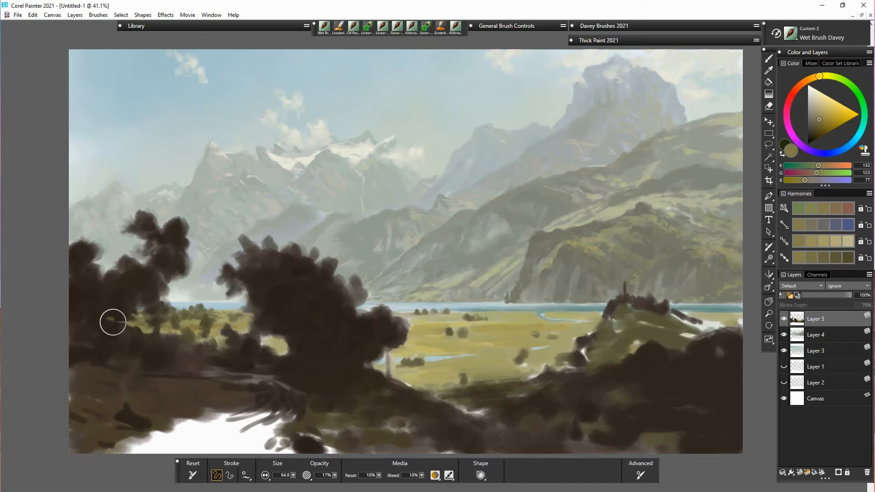
mouse_move(109, 319)
mouse_down()
mouse_move(99, 320)
mouse_move(112, 305)
mouse_up()
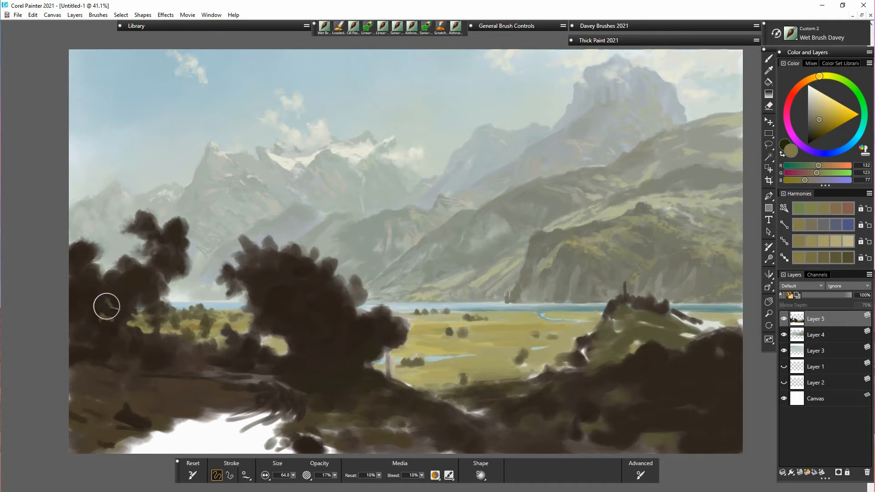
alt+click(113, 323)
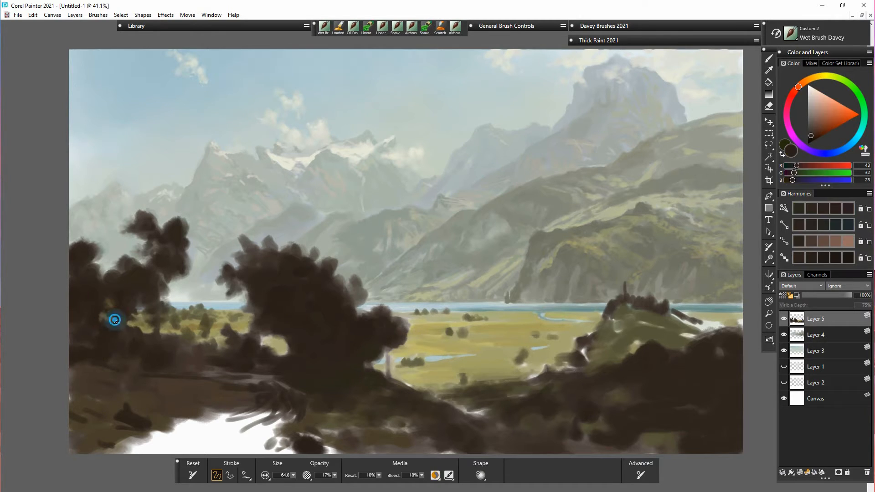
alt+click(134, 281)
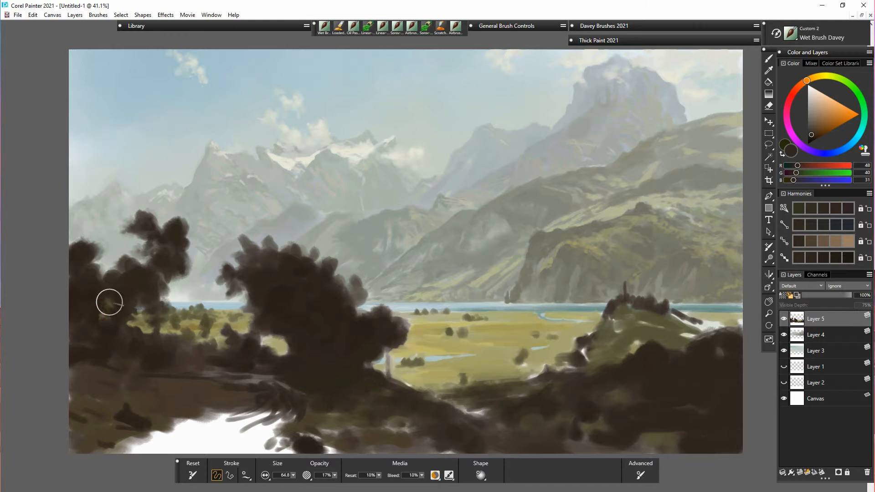
mouse_move(107, 305)
mouse_down()
mouse_move(115, 300)
mouse_move(94, 301)
mouse_up()
drag(145, 288, 111, 274)
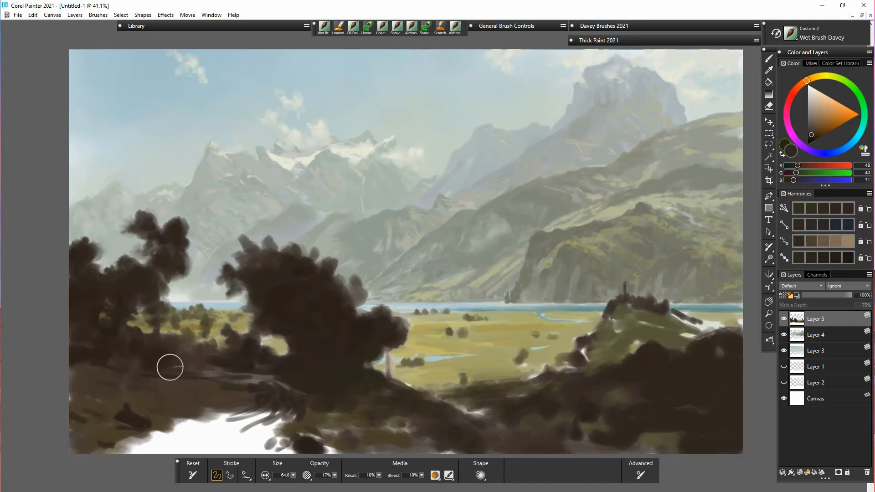
Reduce the brush size to 25.6 and paint fine leafy edges on the leftmost tree and the clump beside it.
drag(293, 477, 279, 477)
drag(294, 475, 286, 475)
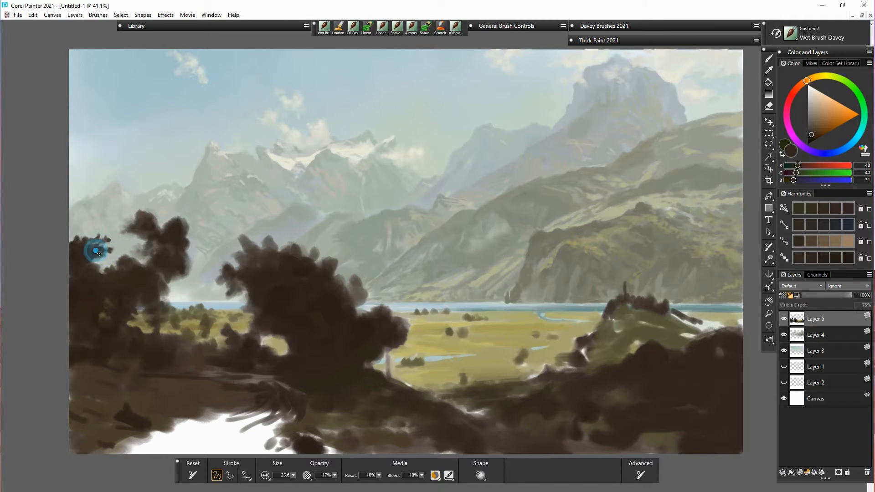
drag(103, 266, 91, 267)
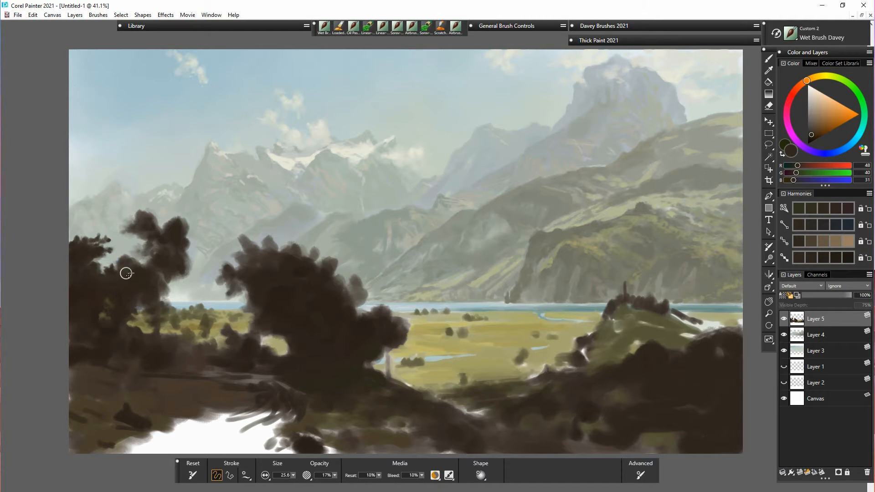
click(131, 269)
drag(121, 251, 129, 258)
click(130, 254)
click(141, 253)
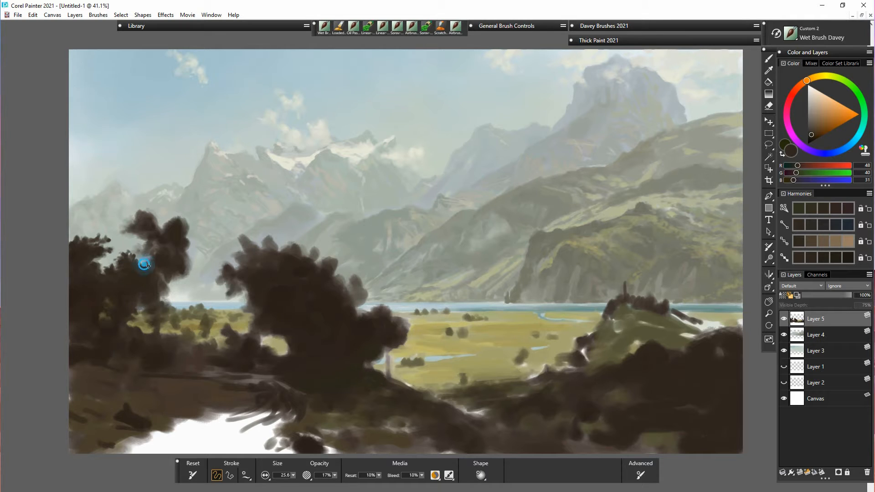
Sample a slightly lighter brown from the left tree mass and dab small leaves over the two leftmost crowns.
alt+click(109, 303)
click(117, 254)
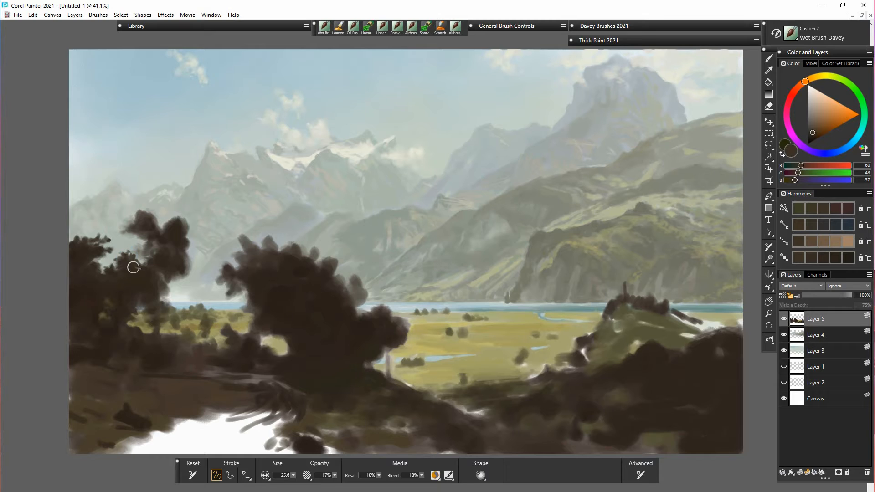
click(128, 274)
click(141, 264)
click(122, 256)
click(121, 270)
click(118, 269)
click(107, 275)
click(89, 278)
click(84, 248)
click(90, 250)
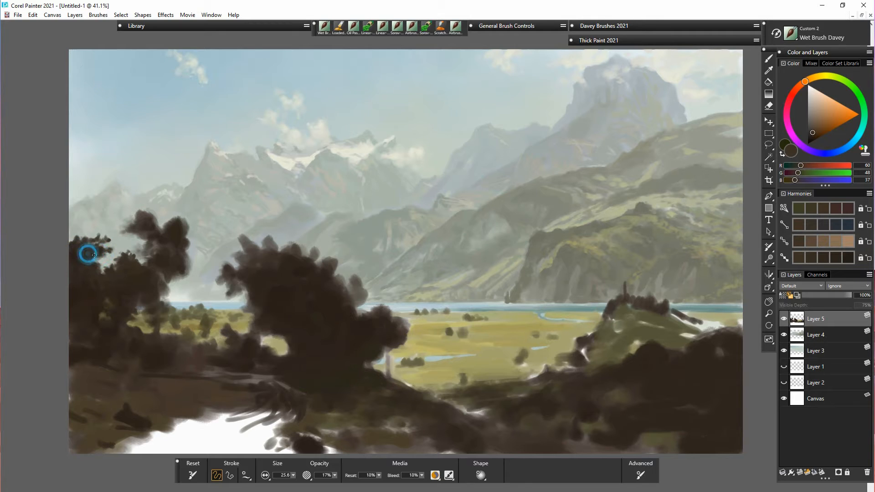
click(82, 242)
click(83, 258)
click(88, 248)
click(72, 236)
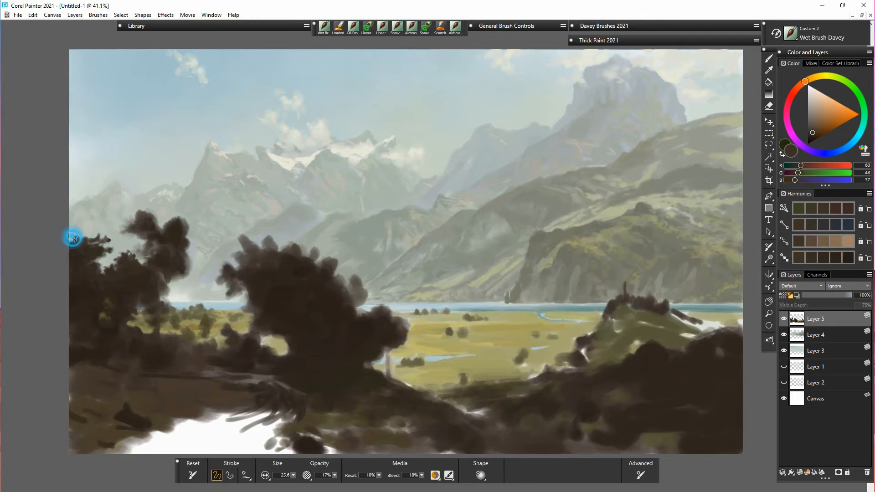
click(77, 238)
click(80, 242)
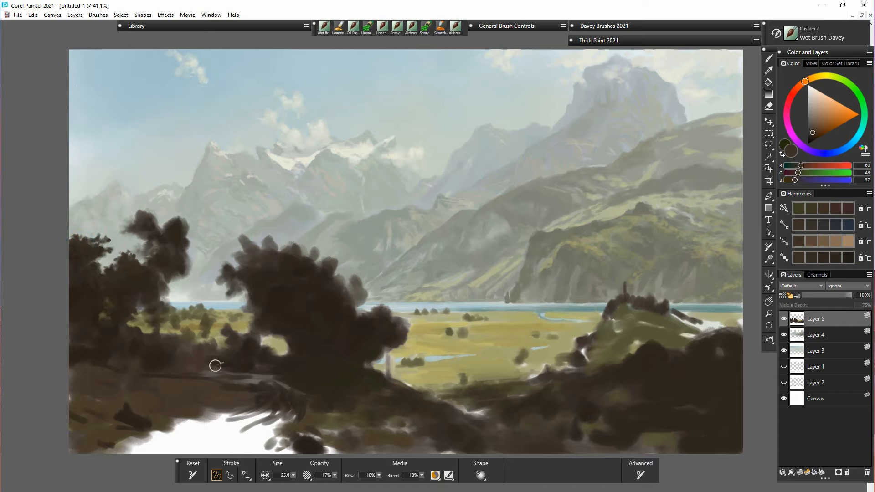
Touch up the bushes below the central bush's left side and paint leafy clusters along the tall left tree's upper crown.
drag(252, 354, 263, 358)
click(127, 230)
click(119, 227)
click(139, 214)
click(142, 216)
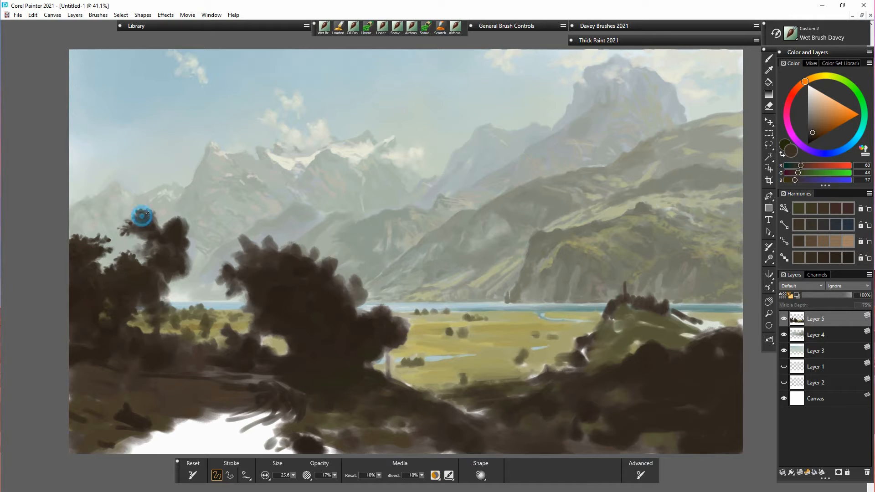
click(138, 245)
mouse_move(155, 243)
mouse_down()
mouse_move(141, 264)
mouse_move(157, 253)
mouse_move(154, 227)
mouse_move(164, 265)
mouse_move(173, 262)
mouse_move(171, 284)
mouse_move(154, 212)
mouse_move(170, 237)
mouse_move(165, 229)
mouse_move(199, 221)
mouse_move(167, 235)
mouse_move(187, 227)
mouse_up()
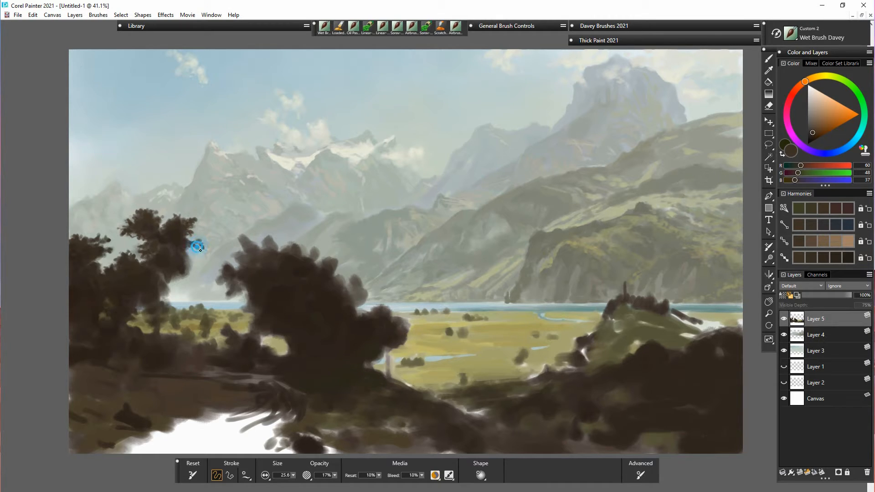
Extend leaves down the tall tree's right edge, and refine its trunk and the undergrowth with a dark brown sampled from the neighbouring crown.
mouse_move(205, 247)
mouse_down()
mouse_move(159, 240)
mouse_move(166, 249)
mouse_move(151, 241)
mouse_move(191, 266)
mouse_move(184, 263)
mouse_move(191, 254)
mouse_move(127, 282)
mouse_move(171, 258)
mouse_move(155, 258)
mouse_move(158, 248)
mouse_move(138, 230)
mouse_move(149, 222)
mouse_move(155, 233)
mouse_move(148, 219)
mouse_move(152, 234)
mouse_move(175, 242)
mouse_move(176, 260)
mouse_move(164, 249)
mouse_move(192, 272)
mouse_move(192, 264)
mouse_move(183, 255)
mouse_move(188, 271)
mouse_move(155, 278)
mouse_move(159, 302)
mouse_up()
alt+click(128, 280)
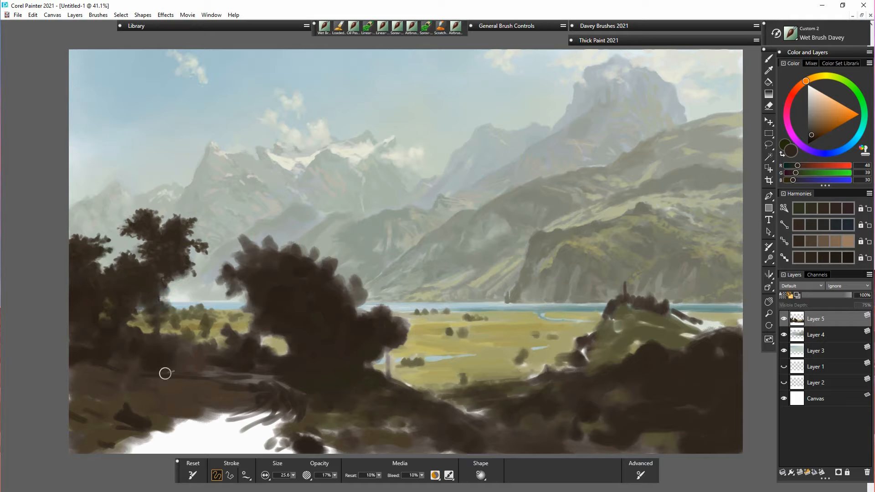
mouse_move(156, 270)
mouse_down()
mouse_move(158, 349)
mouse_move(163, 273)
mouse_move(159, 331)
mouse_move(169, 289)
mouse_move(159, 311)
mouse_move(146, 311)
mouse_move(158, 316)
mouse_move(175, 300)
mouse_move(164, 296)
mouse_move(165, 325)
mouse_move(152, 320)
mouse_move(162, 336)
mouse_move(150, 340)
mouse_move(175, 344)
mouse_move(184, 336)
mouse_move(177, 354)
mouse_move(199, 356)
mouse_move(199, 342)
mouse_move(187, 346)
mouse_move(202, 356)
mouse_up()
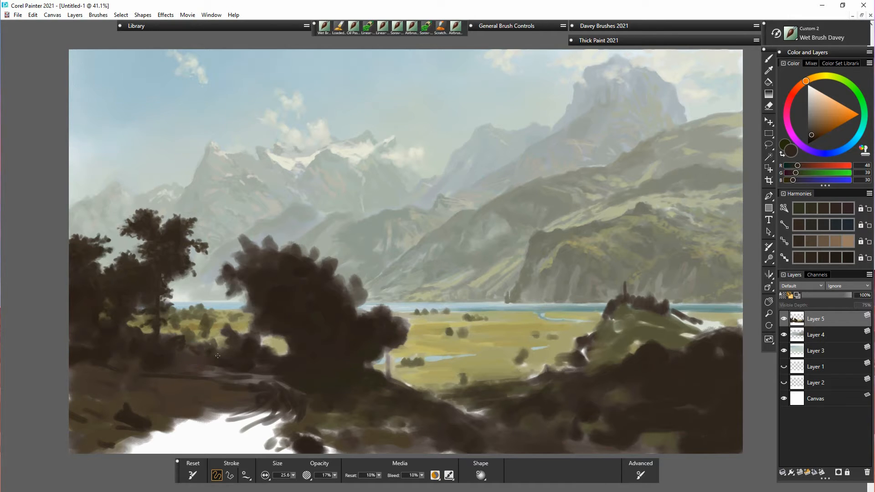
Refine the dark undergrowth below the tall left tree and paint leafy edges on the bushes beside the central bush.
mouse_move(178, 353)
mouse_down()
mouse_move(221, 351)
mouse_move(227, 324)
mouse_move(220, 328)
mouse_move(237, 346)
mouse_move(269, 329)
mouse_move(283, 341)
mouse_move(266, 351)
mouse_move(272, 359)
mouse_move(255, 339)
mouse_move(282, 352)
mouse_up()
mouse_move(266, 351)
mouse_down()
mouse_move(287, 354)
mouse_move(228, 360)
mouse_move(237, 355)
mouse_move(229, 375)
mouse_move(232, 364)
mouse_move(185, 368)
mouse_move(222, 377)
mouse_move(185, 364)
mouse_move(231, 385)
mouse_move(348, 378)
mouse_move(255, 374)
mouse_up()
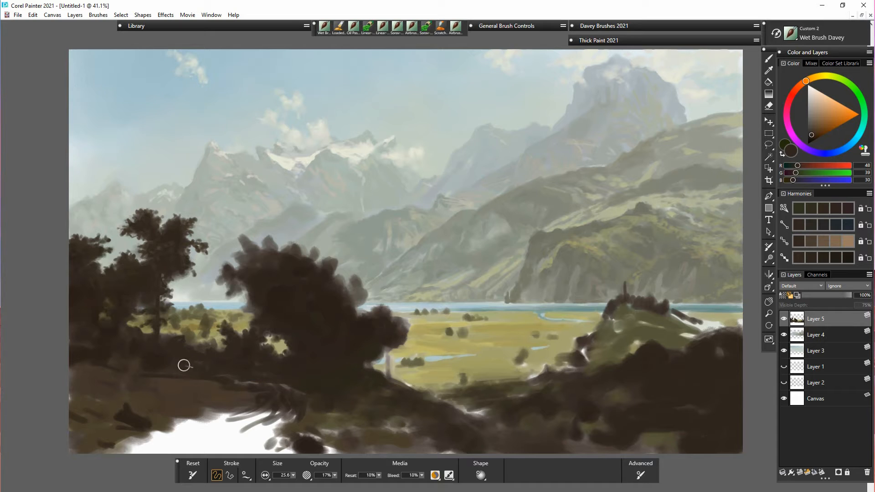
drag(151, 354, 166, 361)
mouse_move(144, 354)
mouse_down()
mouse_move(114, 361)
mouse_move(139, 369)
mouse_up()
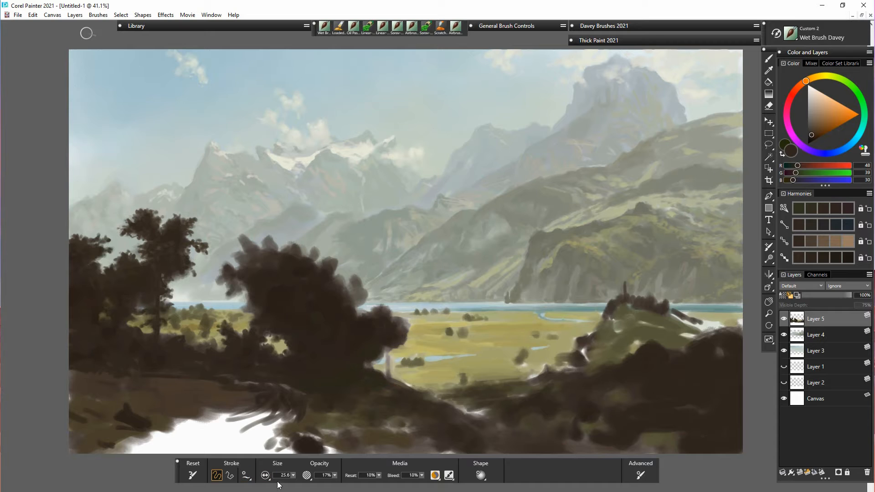
Increase the brush size to 79.0 and darken the lower-left foreground slope beneath the trees with broad brown strokes.
drag(293, 475, 302, 480)
mouse_move(83, 375)
mouse_down()
mouse_move(132, 396)
mouse_move(135, 373)
mouse_move(193, 383)
mouse_move(130, 392)
mouse_up()
mouse_move(137, 396)
mouse_down()
mouse_move(161, 378)
mouse_move(186, 398)
mouse_move(172, 394)
mouse_move(173, 405)
mouse_move(194, 391)
mouse_move(182, 396)
mouse_move(230, 392)
mouse_up()
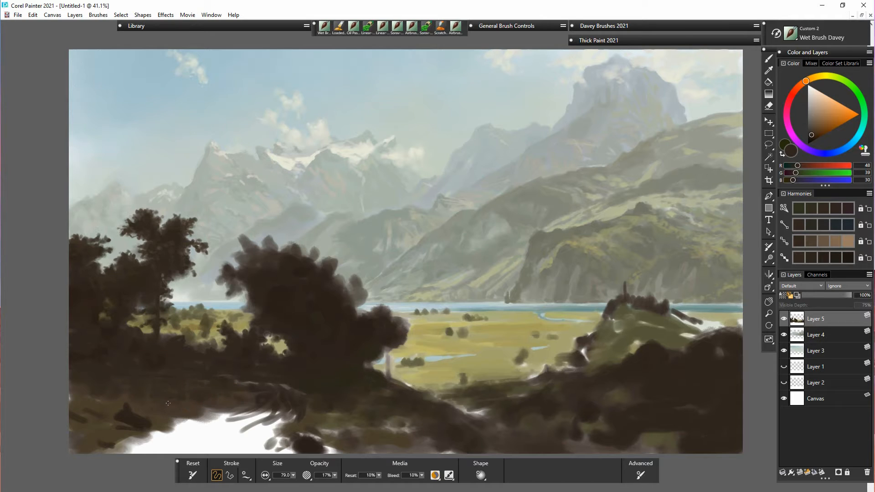
drag(135, 401, 146, 400)
mouse_move(92, 422)
mouse_down()
mouse_move(77, 421)
mouse_move(108, 416)
mouse_move(101, 425)
mouse_move(131, 433)
mouse_up()
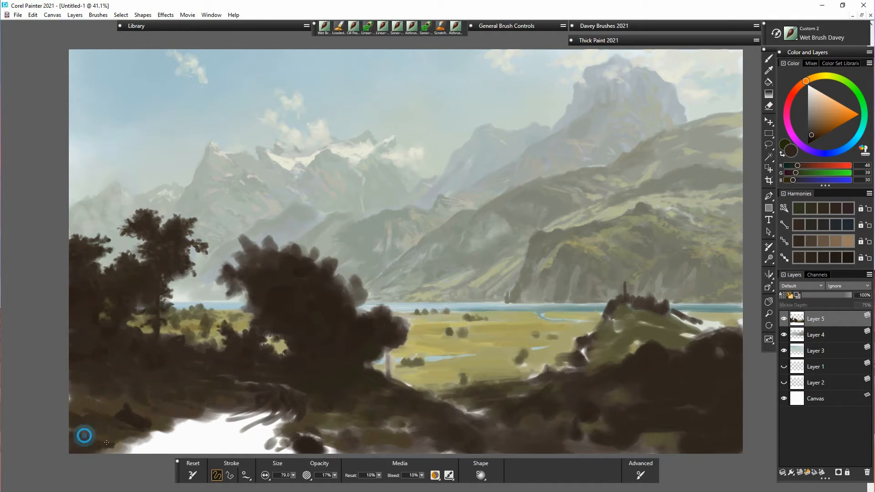
mouse_move(104, 410)
mouse_down()
mouse_move(135, 404)
mouse_move(119, 408)
mouse_move(171, 417)
mouse_up()
drag(152, 419, 163, 421)
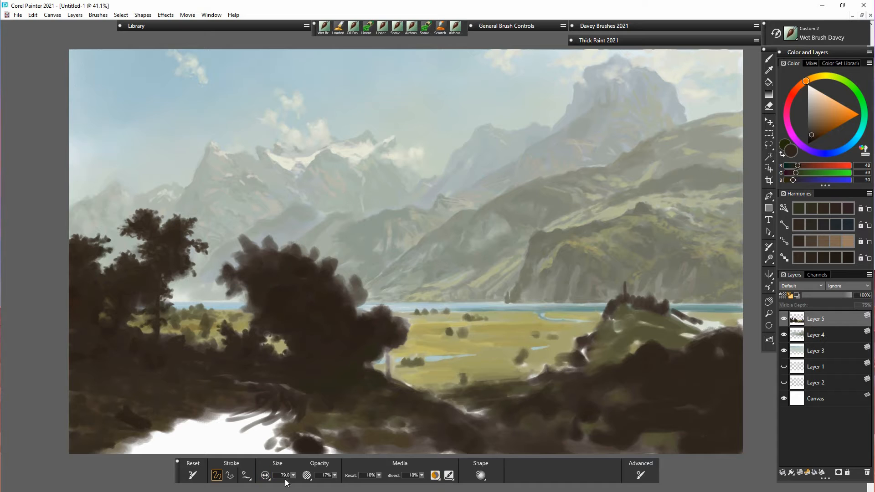
Reduce the brush size to 17.8 and paint fine leafy clusters along the central bush's left edge and upper-left crown.
drag(293, 475, 272, 490)
mouse_move(230, 277)
mouse_down()
mouse_move(238, 244)
mouse_move(244, 250)
mouse_move(236, 245)
mouse_up()
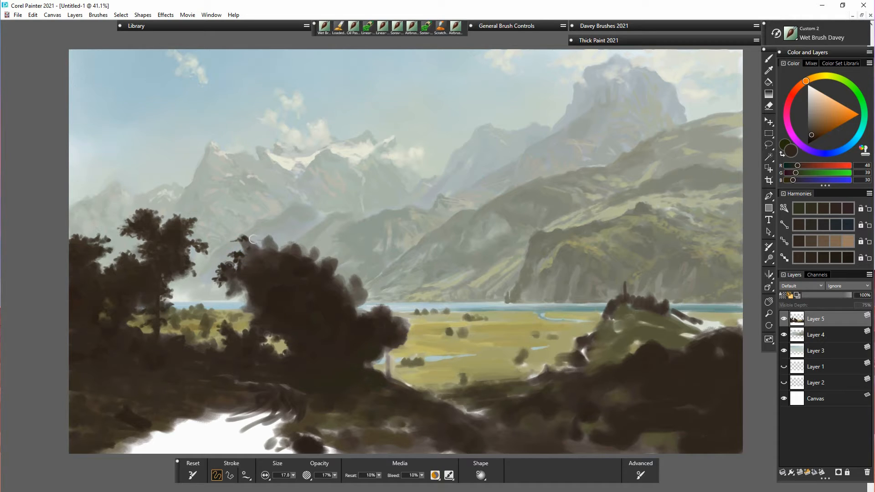
drag(249, 248, 245, 266)
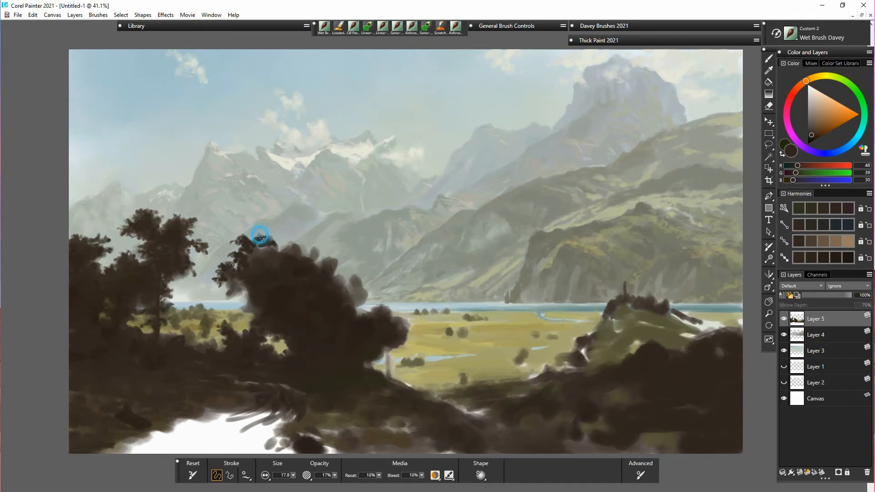
drag(277, 247, 268, 251)
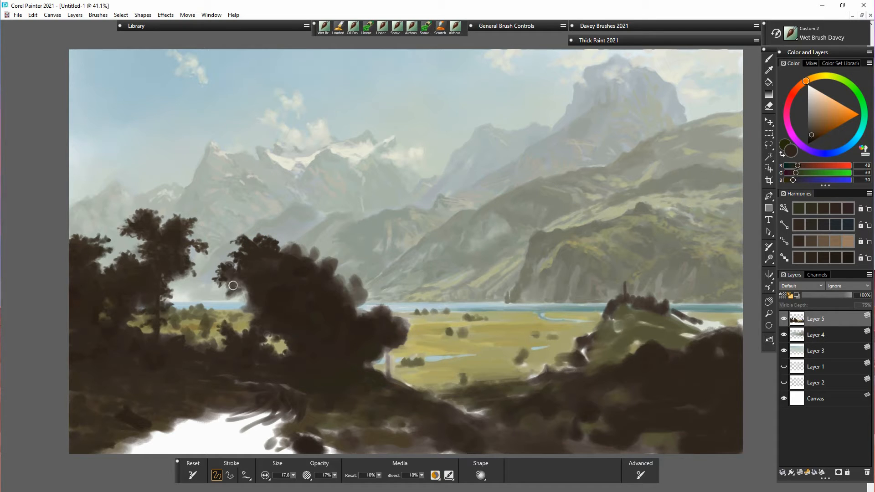
mouse_move(233, 285)
mouse_down()
mouse_move(225, 274)
mouse_move(234, 293)
mouse_up()
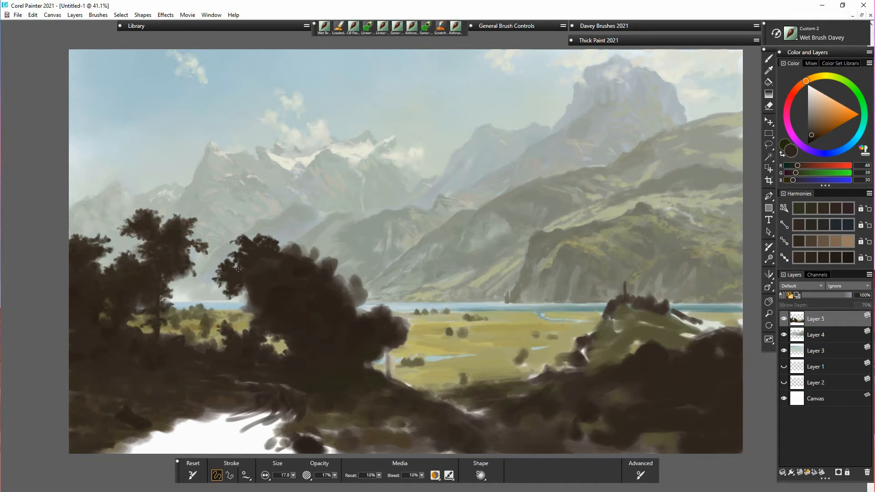
click(244, 290)
mouse_move(240, 304)
mouse_down()
mouse_move(260, 313)
mouse_move(250, 303)
mouse_move(263, 316)
mouse_move(245, 323)
mouse_move(258, 318)
mouse_move(248, 296)
mouse_up()
Fill in the central bush's crown and break up its top and right edges with small leaf clusters.
mouse_move(264, 293)
mouse_down()
mouse_move(317, 280)
mouse_move(313, 316)
mouse_move(296, 297)
mouse_move(314, 290)
mouse_up()
mouse_move(284, 256)
mouse_down()
mouse_move(251, 268)
mouse_move(295, 242)
mouse_move(287, 242)
mouse_move(303, 249)
mouse_move(260, 256)
mouse_move(272, 291)
mouse_up()
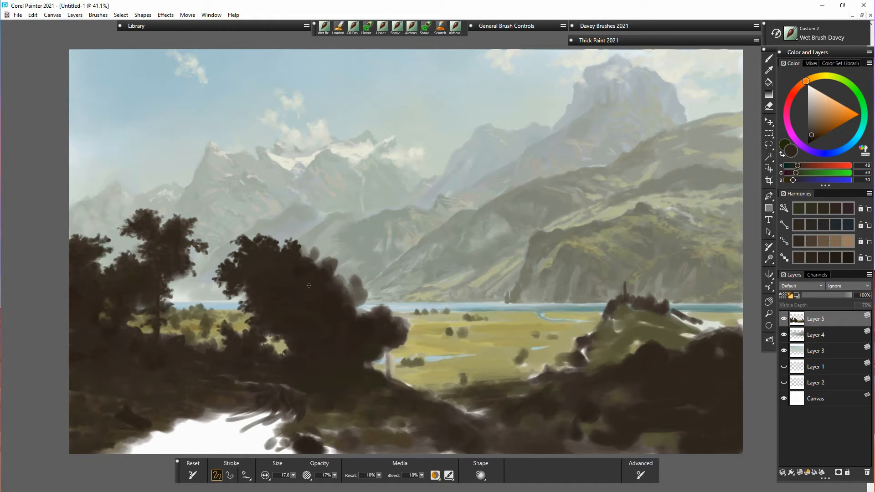
mouse_move(322, 263)
mouse_down()
mouse_move(305, 265)
mouse_move(314, 270)
mouse_move(307, 248)
mouse_move(316, 248)
mouse_move(304, 246)
mouse_up()
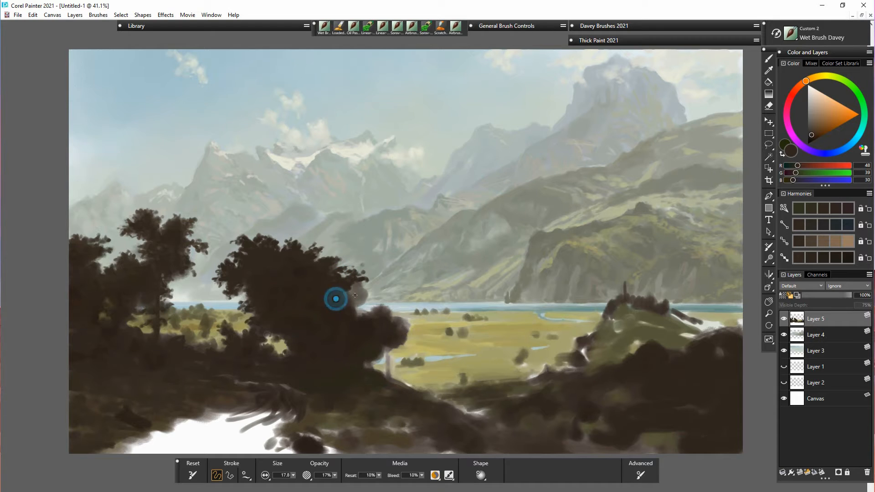
mouse_move(355, 295)
mouse_down()
mouse_move(371, 276)
mouse_move(360, 270)
mouse_move(366, 290)
mouse_move(357, 299)
mouse_move(367, 303)
mouse_up()
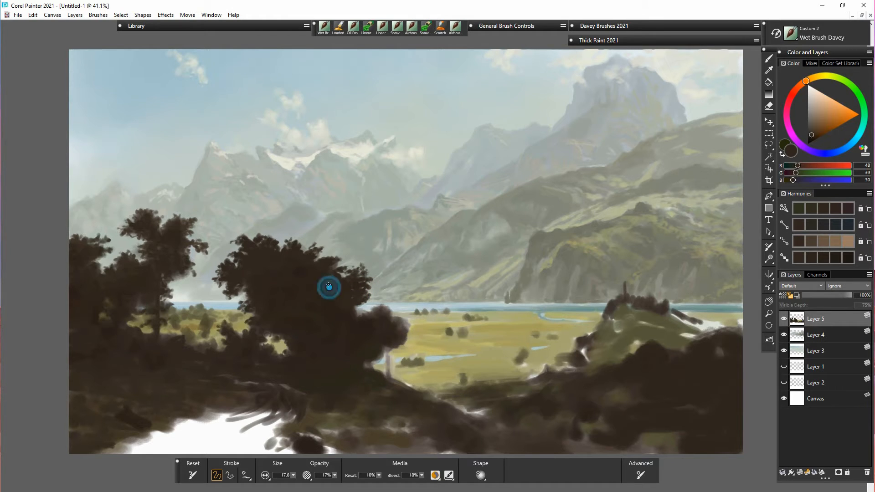
drag(323, 256, 345, 258)
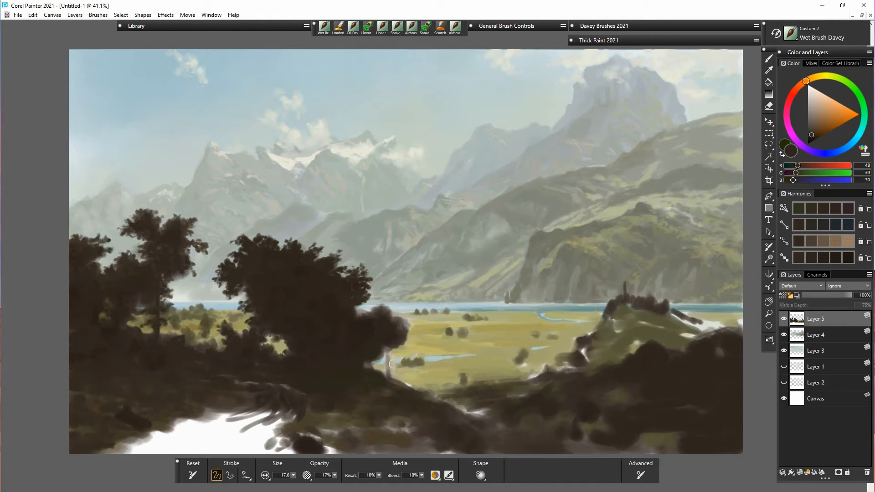
Sample a slightly lighter brown from the leftmost tree and dab leaf texture inside the central bush's crown.
alt+click(93, 251)
mouse_move(288, 265)
mouse_down()
mouse_move(324, 279)
mouse_move(324, 296)
mouse_up()
drag(292, 288, 252, 274)
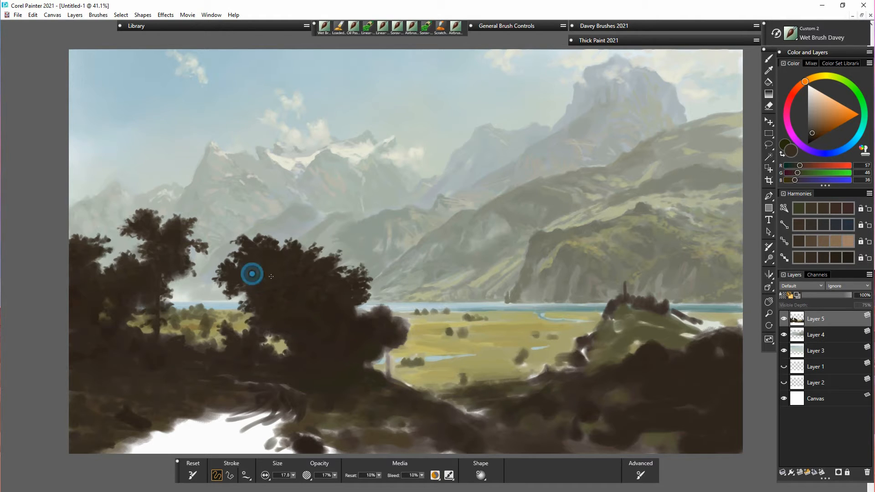
Shape the clump at the central bush's right end into a small leafy tree with thin dark trunks.
mouse_move(345, 325)
mouse_down()
mouse_move(360, 330)
mouse_move(376, 318)
mouse_move(382, 309)
mouse_move(361, 307)
mouse_move(370, 296)
mouse_move(336, 326)
mouse_move(382, 326)
mouse_move(382, 308)
mouse_move(392, 320)
mouse_move(376, 313)
mouse_move(384, 308)
mouse_move(380, 320)
mouse_move(381, 304)
mouse_move(386, 313)
mouse_move(398, 307)
mouse_move(389, 332)
mouse_move(404, 324)
mouse_move(404, 337)
mouse_move(406, 328)
mouse_move(387, 363)
mouse_up()
alt+click(373, 347)
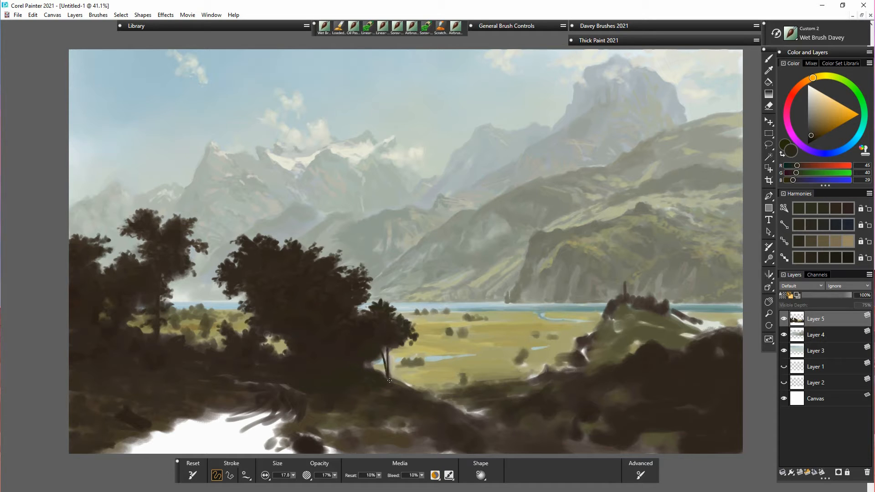
mouse_move(393, 351)
mouse_down()
mouse_move(396, 338)
mouse_move(390, 350)
mouse_up()
drag(394, 340, 389, 349)
mouse_move(375, 353)
mouse_down()
mouse_move(382, 352)
mouse_move(367, 361)
mouse_move(382, 376)
mouse_up()
Sample dark browns from the foliage and undergrowth and fill the base and lower-left edge of the central bush.
alt+click(371, 354)
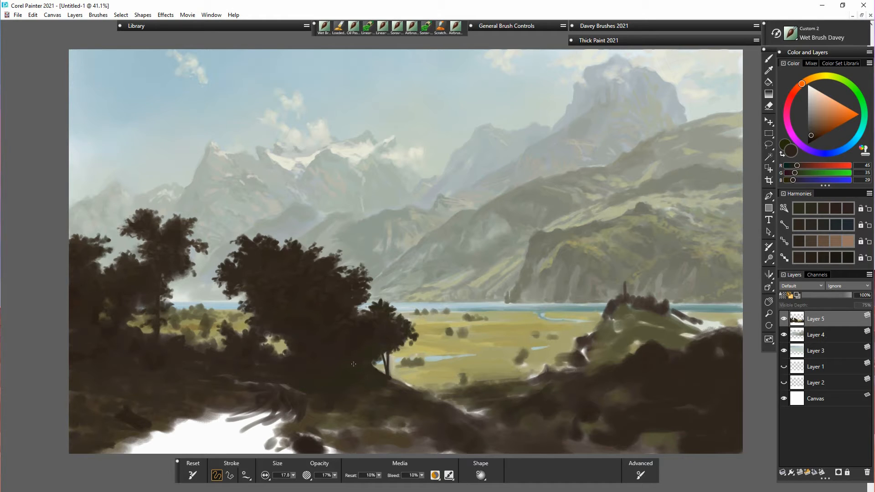
mouse_move(354, 364)
mouse_down()
mouse_move(314, 349)
mouse_move(355, 363)
mouse_move(345, 347)
mouse_move(339, 358)
mouse_move(352, 349)
mouse_move(364, 362)
mouse_up()
alt+click(329, 364)
alt+click(367, 352)
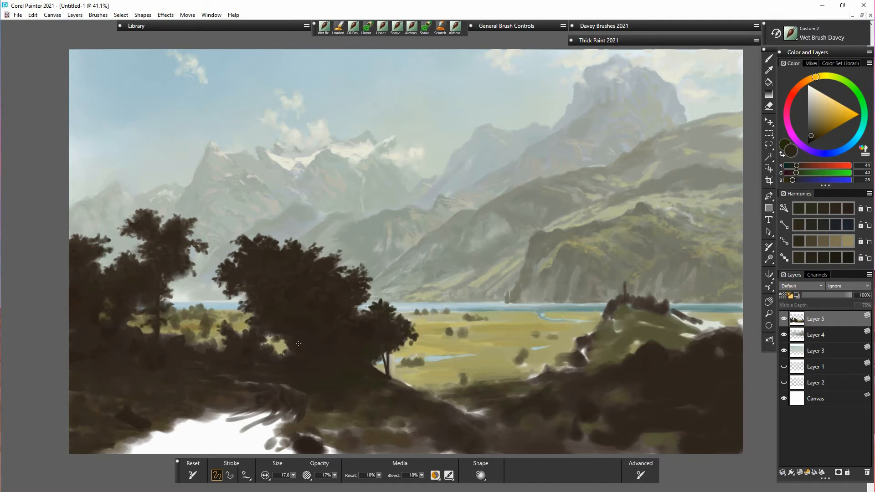
drag(287, 350, 295, 342)
alt+click(368, 336)
click(297, 354)
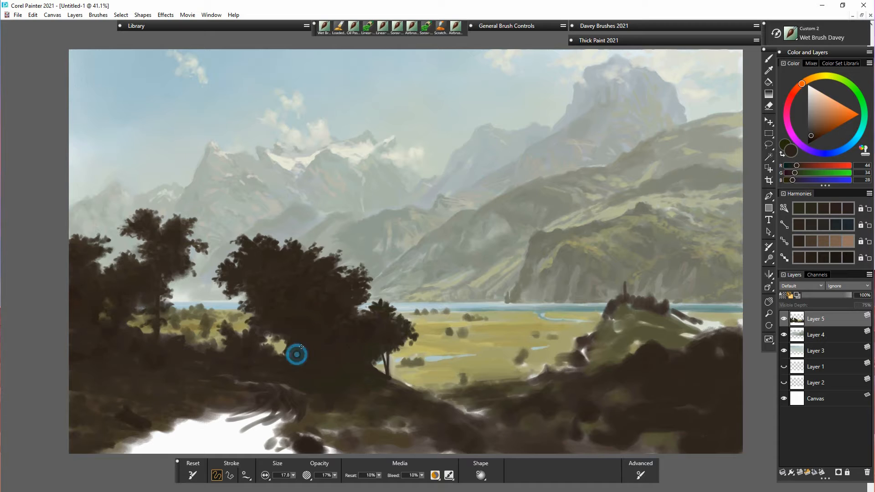
alt+click(167, 361)
drag(299, 357, 306, 360)
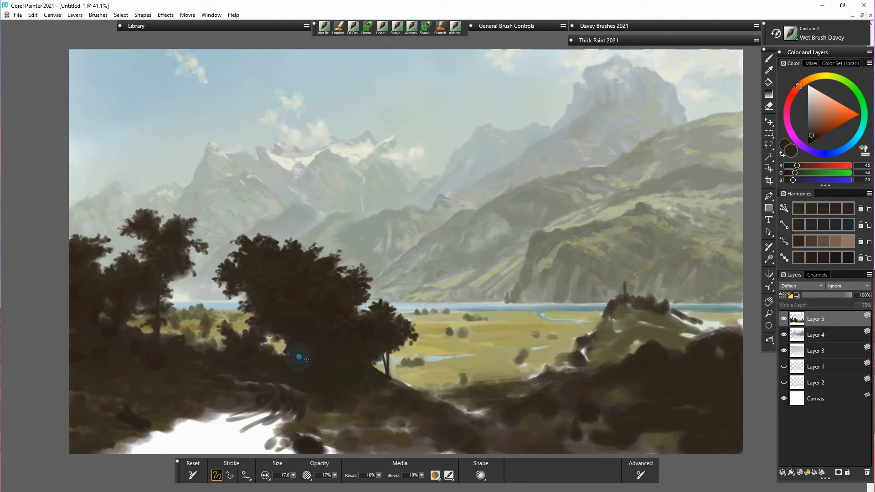
click(338, 357)
Sample olive from the gap left of the central bush, set the brush size to 39.4, and paint trunks and openings beneath it.
alt+click(276, 343)
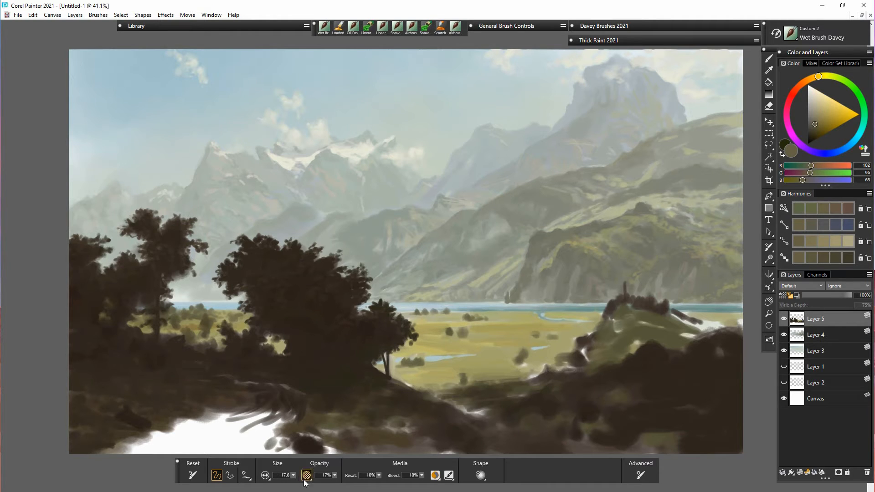
key(bracketright)
drag(295, 354, 298, 340)
drag(298, 344, 298, 354)
mouse_move(295, 334)
mouse_down()
mouse_move(299, 368)
mouse_move(311, 324)
mouse_move(316, 363)
mouse_move(310, 345)
mouse_up()
mouse_move(314, 341)
mouse_down()
mouse_move(339, 337)
mouse_move(394, 371)
mouse_move(401, 360)
mouse_move(399, 369)
mouse_move(345, 322)
mouse_up()
drag(369, 339, 371, 336)
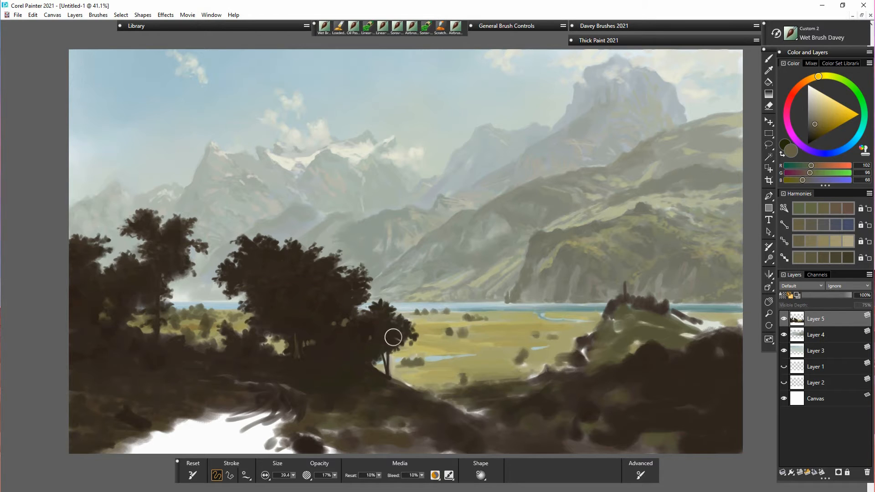
key(ctrl+z)
Sample yellow-green from the meadow and olive-brown from the left field to touch up the gaps around the central bush's lower foliage.
alt+click(427, 356)
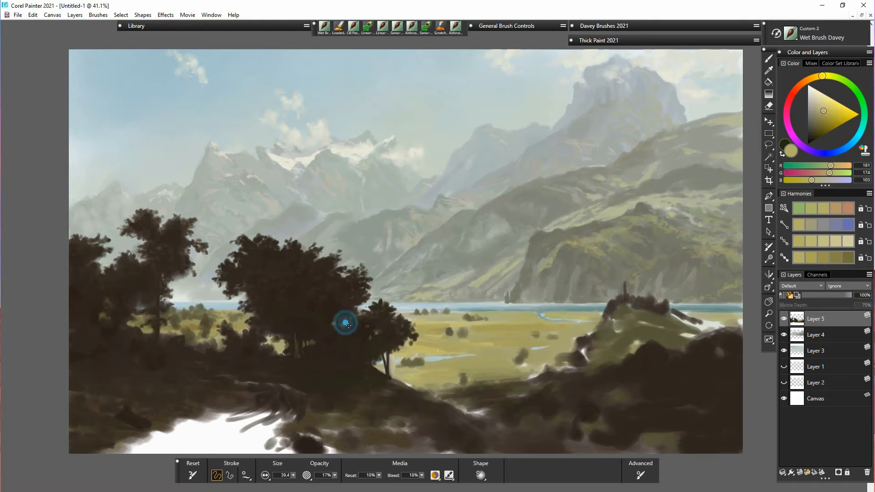
mouse_move(312, 344)
mouse_down()
mouse_move(283, 344)
mouse_move(301, 355)
mouse_move(283, 347)
mouse_up()
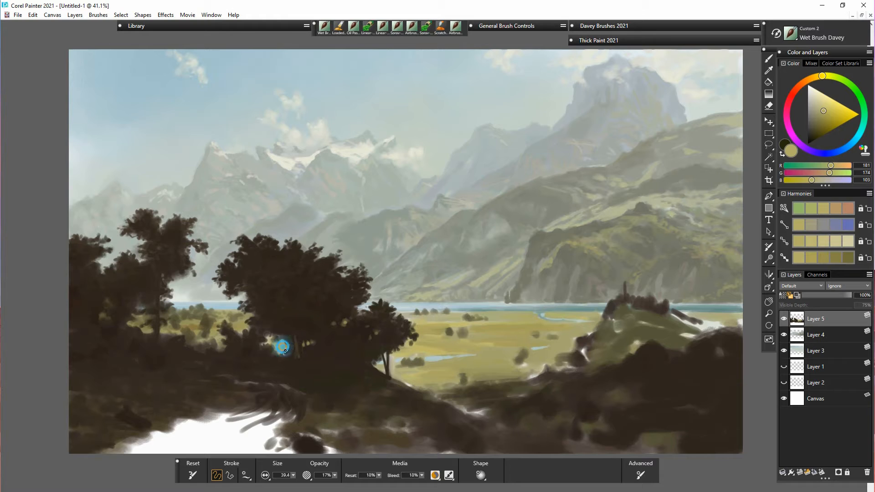
alt+click(195, 329)
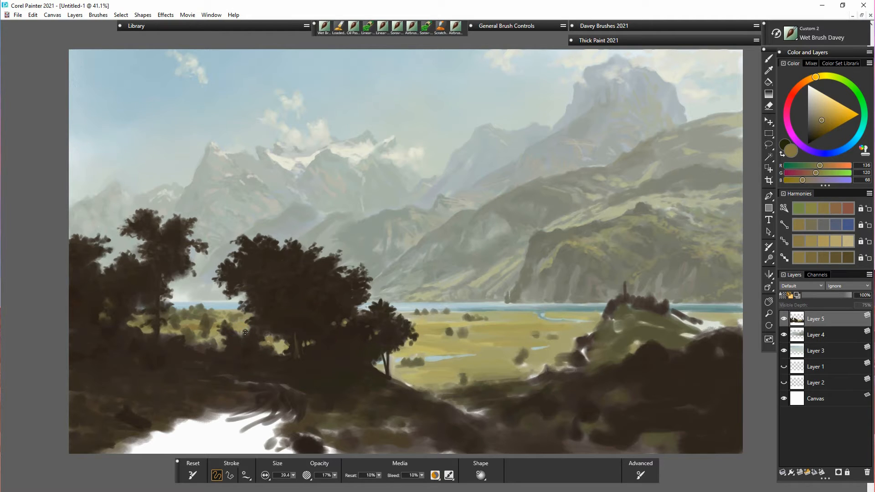
drag(247, 328, 220, 336)
mouse_move(284, 342)
mouse_down()
mouse_move(273, 344)
mouse_move(297, 355)
mouse_up()
mouse_move(371, 338)
mouse_down()
mouse_move(377, 334)
mouse_move(348, 330)
mouse_up()
Paint shrubs and thin hedge lines across the valley meadow with a brown sampled from the foreground slope.
drag(398, 364, 408, 366)
alt+click(316, 417)
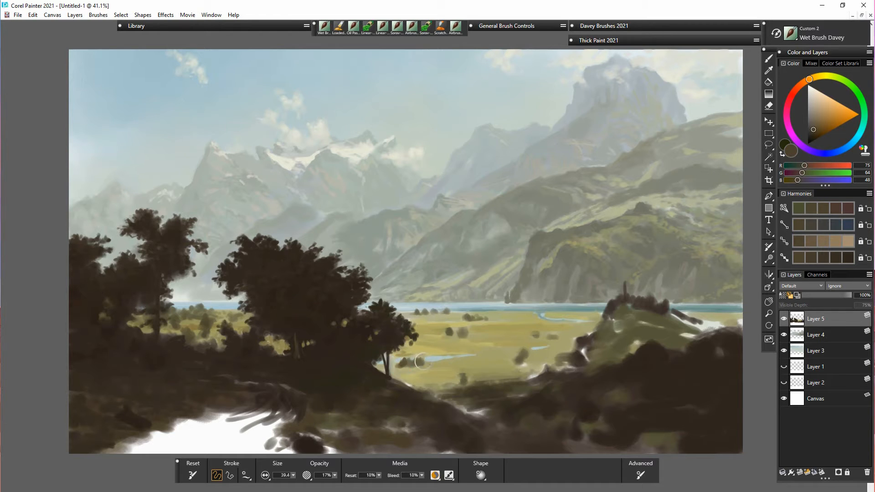
drag(410, 363, 415, 359)
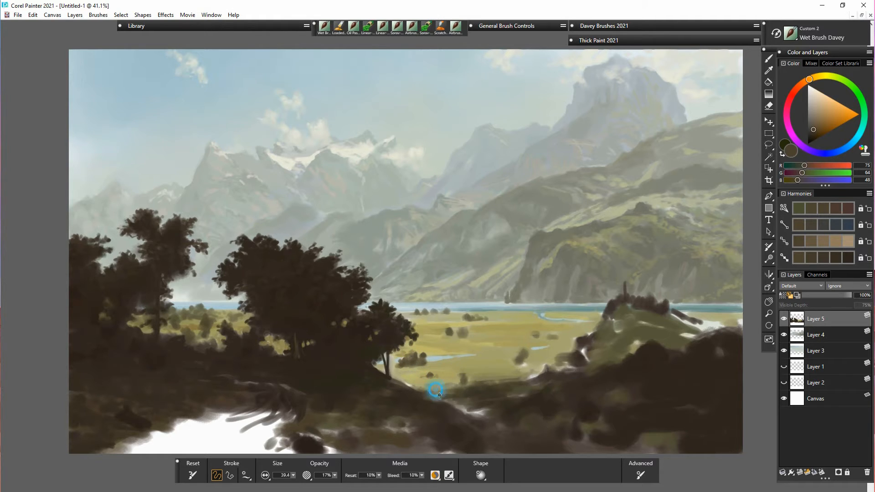
drag(465, 387, 463, 379)
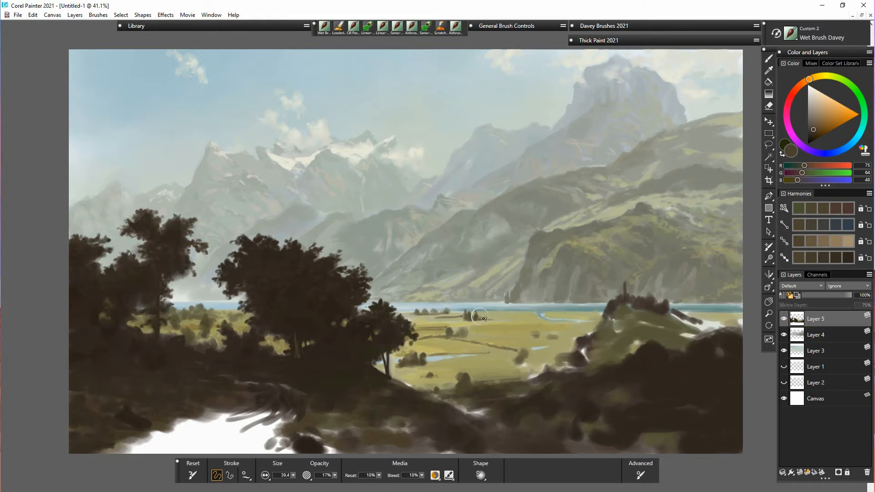
Dab a row of small dark trees on the far meadow near the lake shore, above the small tree.
click(417, 313)
click(422, 312)
click(433, 312)
click(439, 316)
click(404, 316)
click(401, 315)
drag(405, 313, 419, 328)
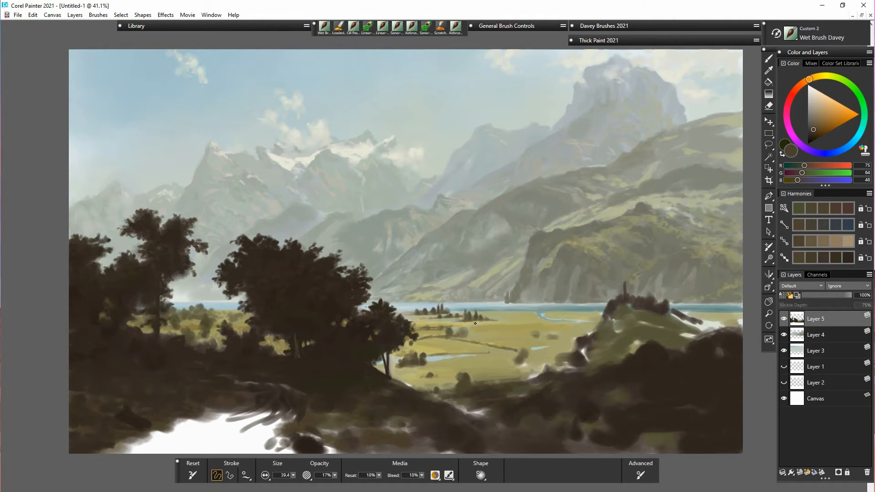
Extend the distant tree line toward the river bend and build up the shrubs in the middle of the meadow.
drag(466, 312, 460, 316)
click(536, 315)
mouse_move(517, 320)
mouse_down()
mouse_move(470, 329)
mouse_move(498, 326)
mouse_up()
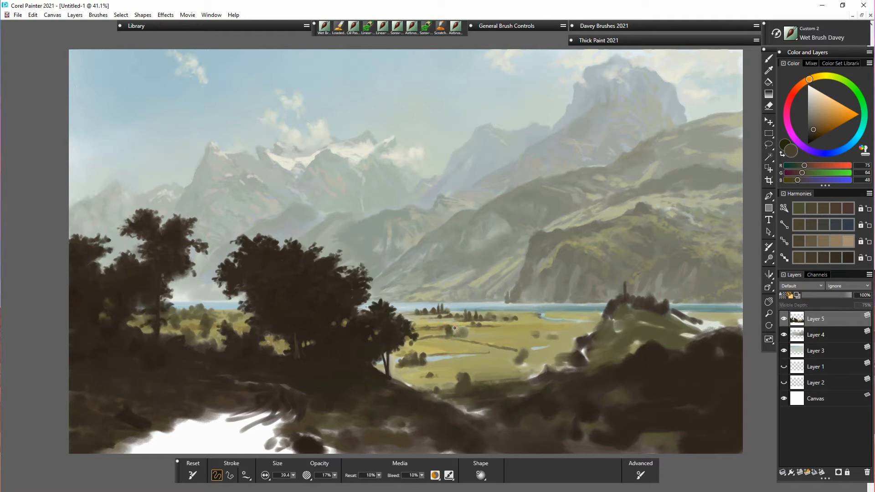
mouse_move(454, 328)
mouse_down()
mouse_move(519, 341)
mouse_move(467, 336)
mouse_up()
Sample olive green from the left field and paint shrub clusters across the right half of the meadow and along the stream.
alt+click(177, 319)
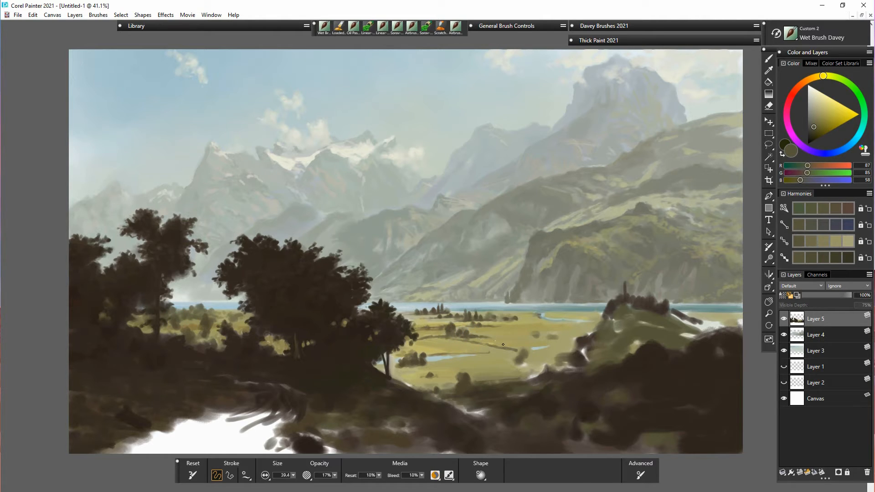
drag(496, 337, 544, 337)
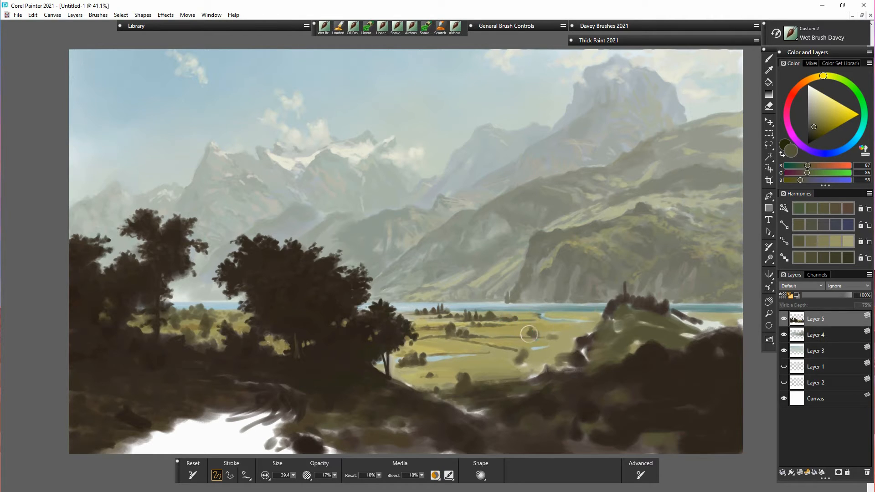
drag(534, 335, 557, 334)
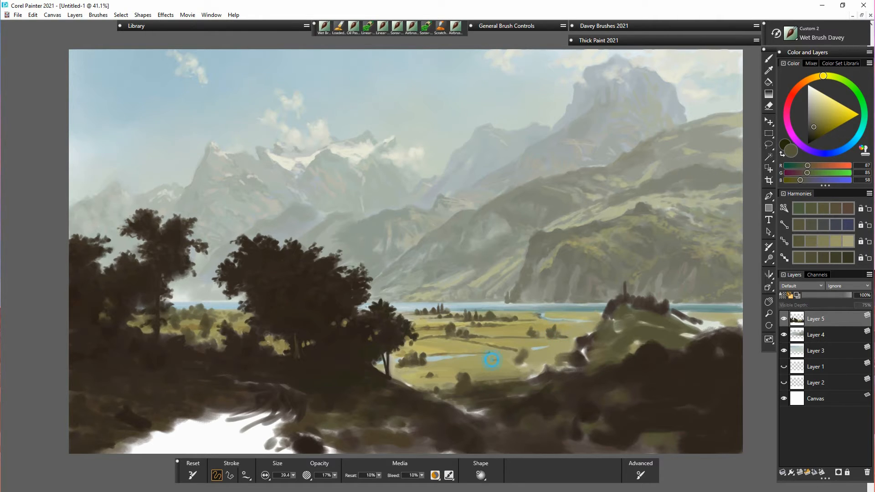
mouse_move(525, 351)
mouse_down()
mouse_move(487, 359)
mouse_move(520, 352)
mouse_move(479, 358)
mouse_up()
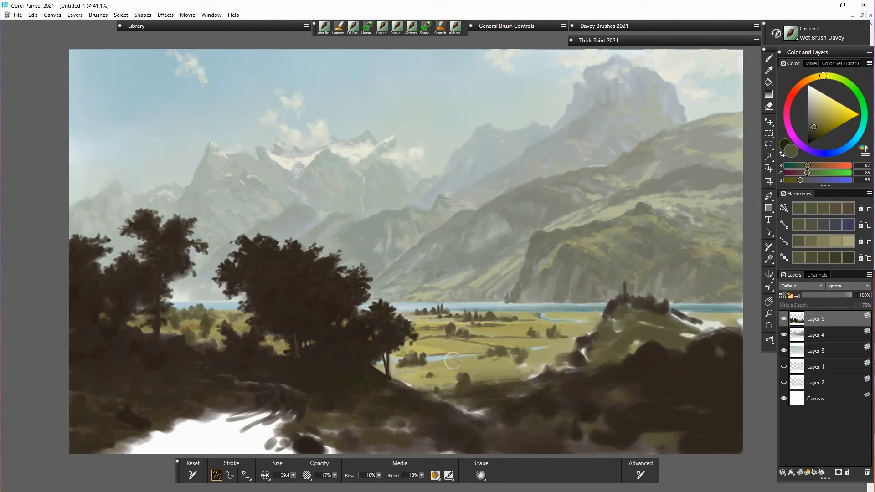
Enlarge the shrubs at both ends of the meadow stream, sampling a brown from the near meadow edge for the darks.
mouse_move(419, 352)
mouse_down()
mouse_move(465, 354)
mouse_move(395, 368)
mouse_move(409, 377)
mouse_move(425, 375)
mouse_move(395, 376)
mouse_move(447, 364)
mouse_move(403, 367)
mouse_up()
key(ctrl+z)
key(ctrl+z)
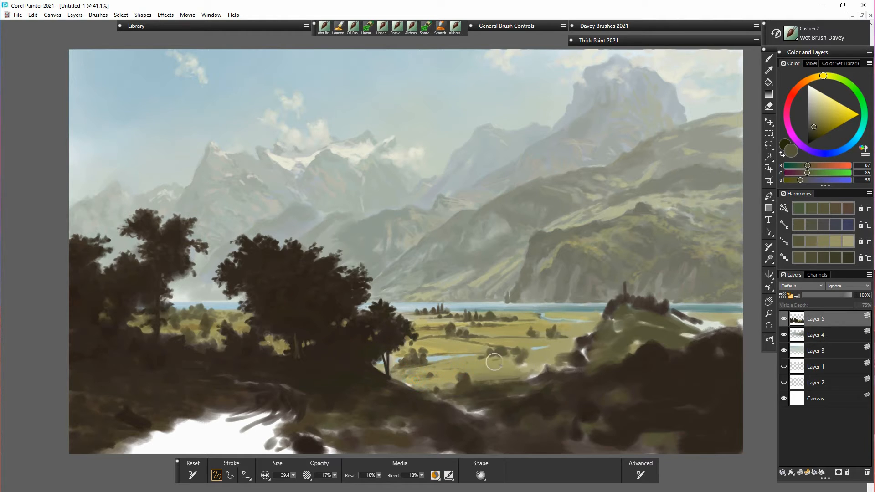
mouse_move(507, 366)
mouse_down()
mouse_move(583, 358)
mouse_move(501, 364)
mouse_move(523, 368)
mouse_move(501, 372)
mouse_move(508, 374)
mouse_move(541, 375)
mouse_move(502, 371)
mouse_move(556, 365)
mouse_move(498, 372)
mouse_move(545, 354)
mouse_move(518, 358)
mouse_move(542, 357)
mouse_move(533, 378)
mouse_move(541, 358)
mouse_move(491, 355)
mouse_up()
alt+click(472, 386)
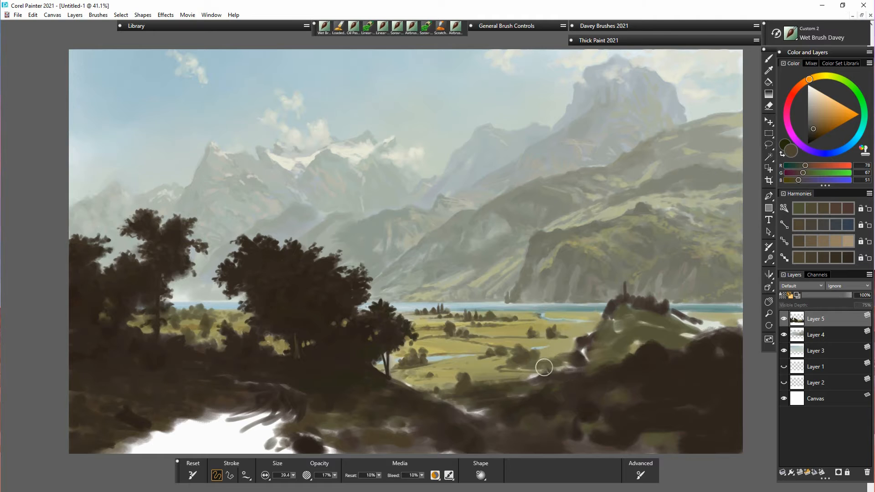
Sample dark browns from the hilltop and build up its pointed tree, its bushes and the dark shrubs down its meadow-side slope.
mouse_move(587, 356)
mouse_down()
mouse_move(572, 348)
mouse_move(607, 308)
mouse_move(602, 335)
mouse_move(605, 305)
mouse_move(617, 305)
mouse_move(605, 300)
mouse_move(609, 347)
mouse_move(632, 307)
mouse_move(598, 332)
mouse_up()
alt+click(615, 302)
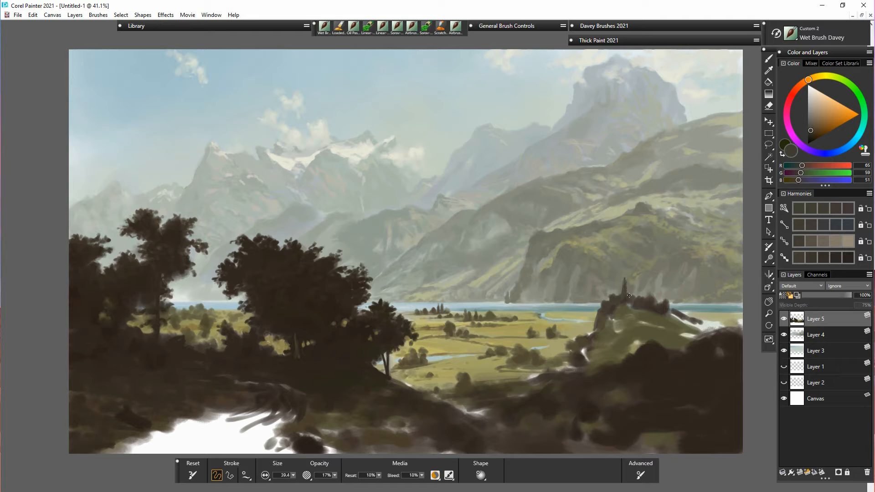
alt+click(613, 307)
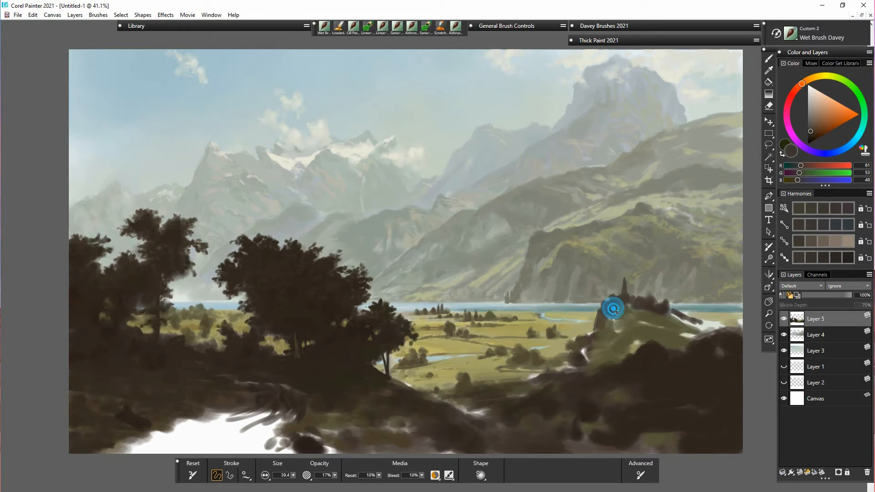
drag(613, 308, 625, 303)
alt+click(614, 309)
alt+click(614, 308)
mouse_move(609, 304)
mouse_down()
mouse_move(595, 334)
mouse_move(599, 326)
mouse_move(605, 333)
mouse_move(580, 339)
mouse_move(588, 329)
mouse_move(574, 341)
mouse_move(594, 331)
mouse_move(589, 339)
mouse_move(561, 359)
mouse_move(579, 363)
mouse_move(585, 358)
mouse_move(537, 371)
mouse_move(547, 369)
mouse_move(522, 353)
mouse_move(529, 353)
mouse_move(527, 361)
mouse_move(511, 357)
mouse_move(528, 380)
mouse_up()
click(602, 298)
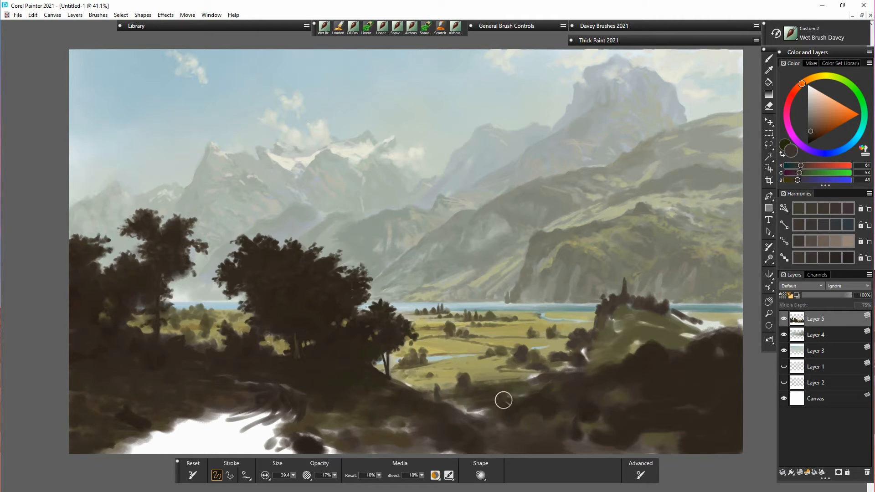
Sample dark brown from the foreground slope and darken the meadow's near edge and the bank around the small tree's trunk.
alt+click(543, 407)
mouse_move(532, 399)
mouse_down()
mouse_move(511, 396)
mouse_move(551, 390)
mouse_move(468, 389)
mouse_move(459, 375)
mouse_move(437, 401)
mouse_up()
mouse_move(376, 377)
mouse_down()
mouse_move(448, 408)
mouse_move(405, 385)
mouse_up()
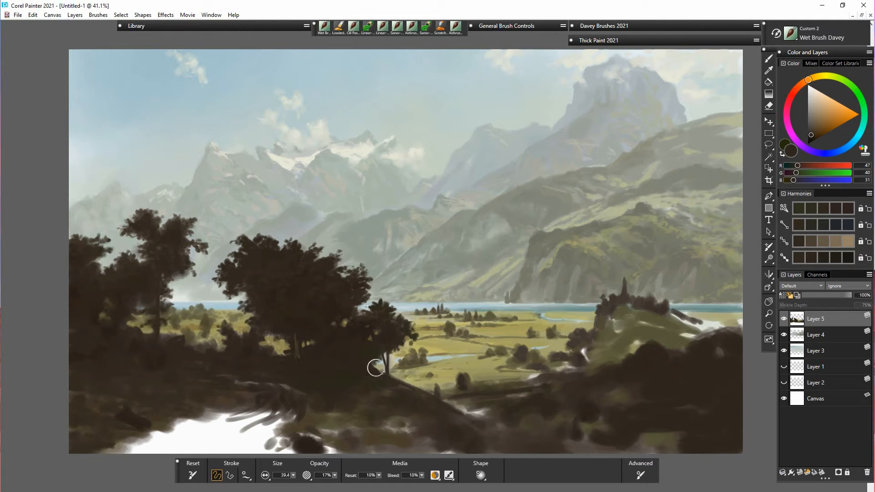
mouse_move(382, 350)
mouse_down()
mouse_move(493, 393)
mouse_move(396, 349)
mouse_up()
Touch up the stream and meadow beside the small tree with sampled pale blue and meadow tones, shifting to warm tan and golden yellow.
alt+click(393, 362)
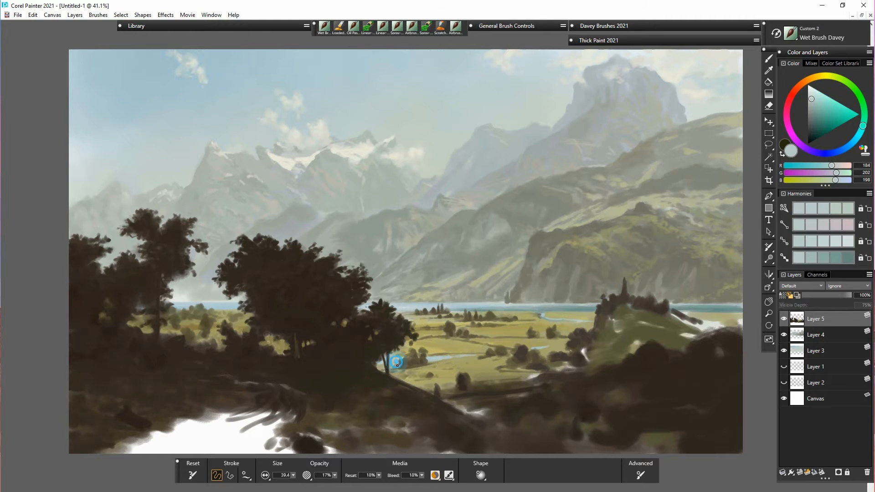
alt+click(402, 357)
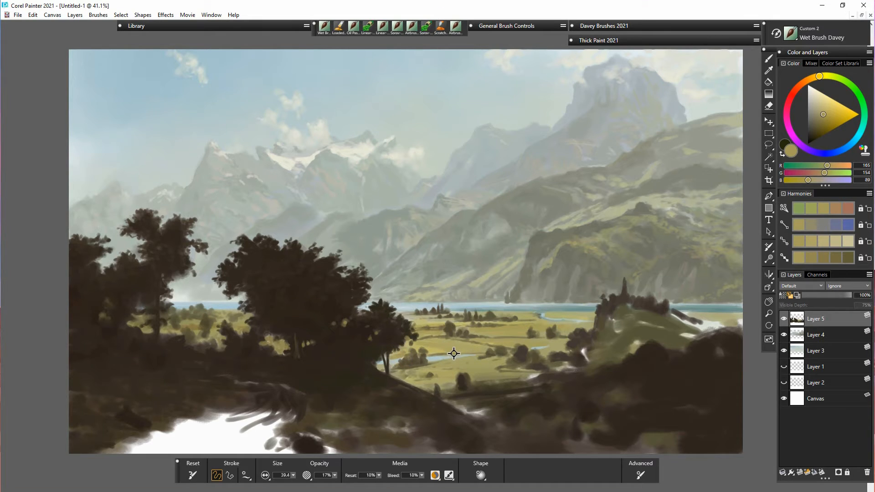
alt+click(453, 354)
drag(816, 78, 814, 88)
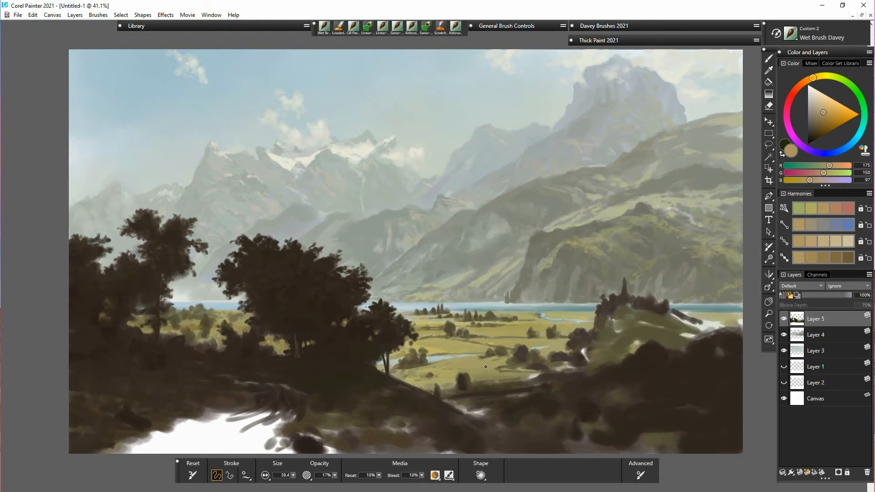
click(824, 111)
click(818, 78)
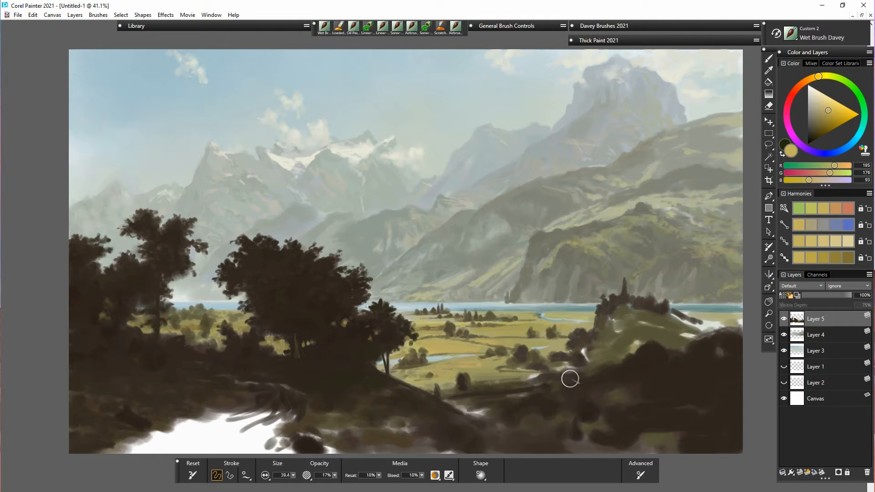
Shift the colour to yellow-green and paint the near meadow below the stream, darkening it to a mid olive.
drag(821, 77, 829, 77)
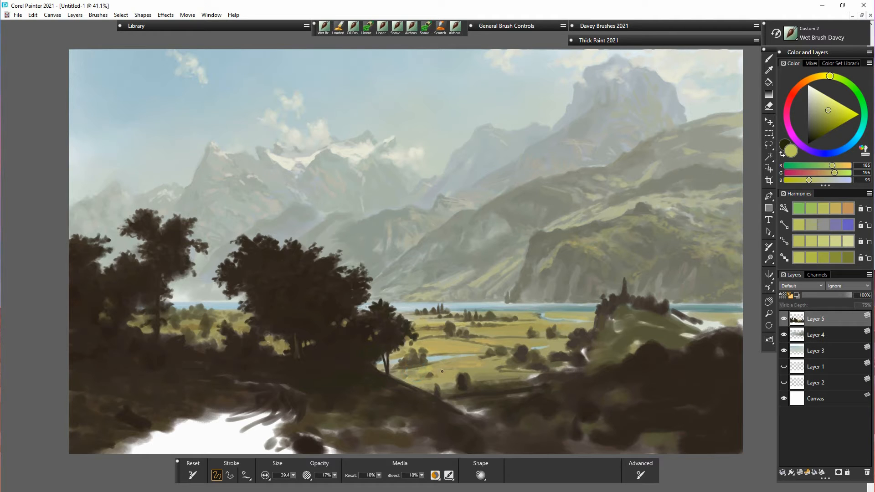
click(827, 113)
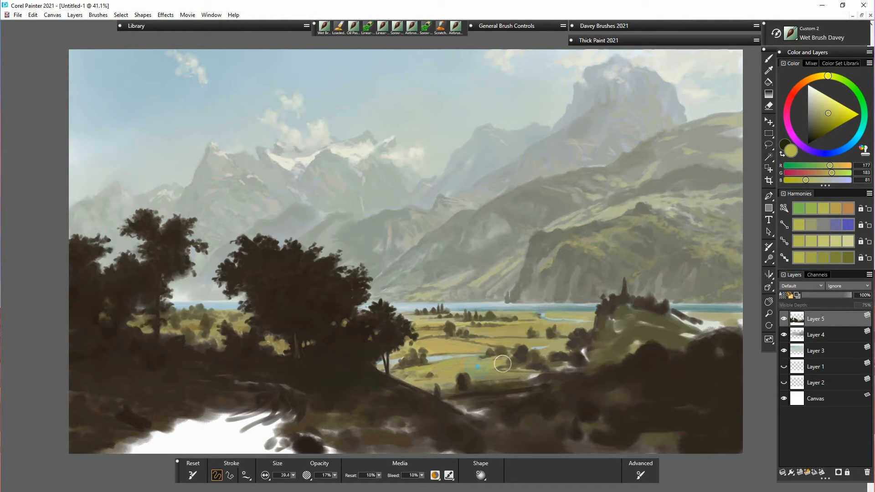
click(826, 118)
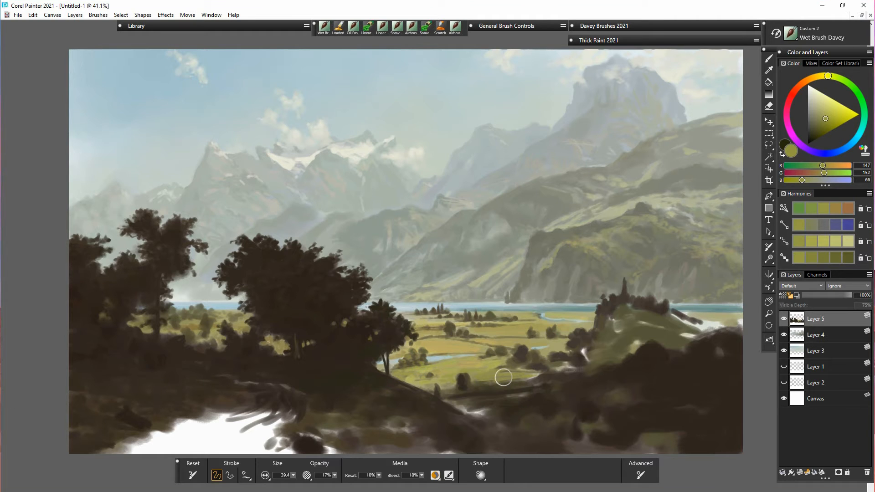
Set the brush size to 143.4 and shade the meadow's near edge with sampled dark olive and brown, covering the white gap in the slope.
alt+click(481, 383)
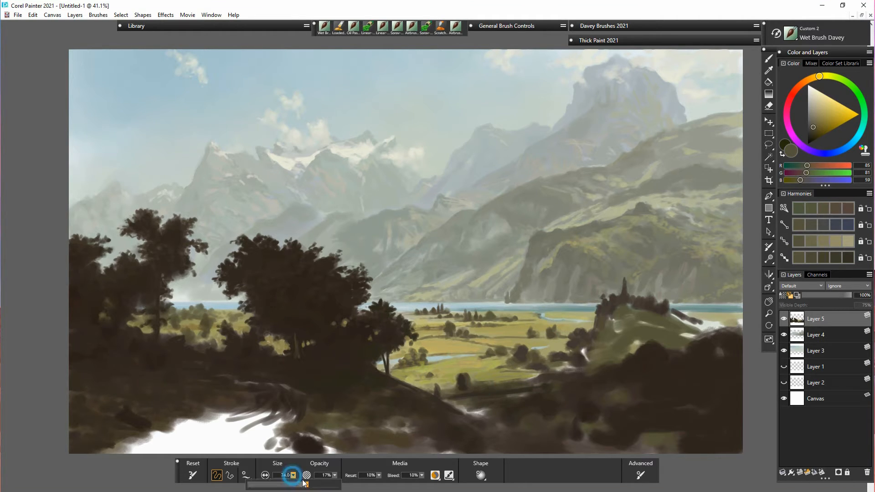
drag(305, 483, 327, 483)
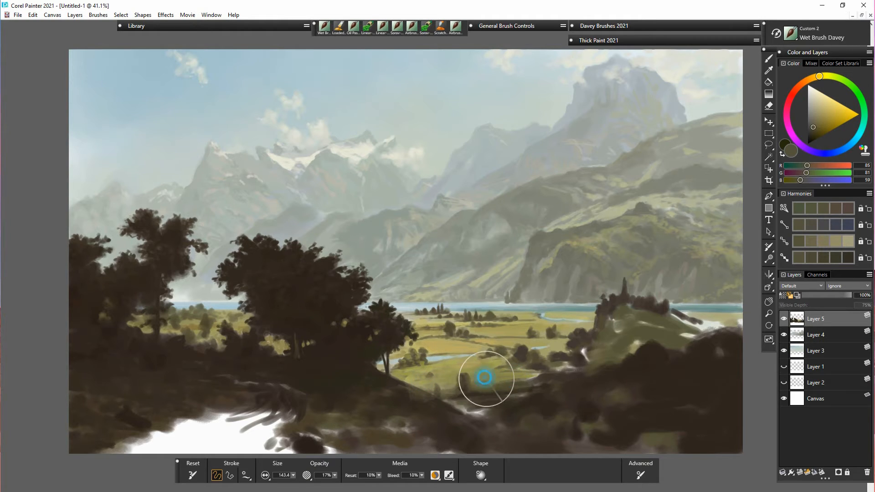
drag(401, 387, 432, 402)
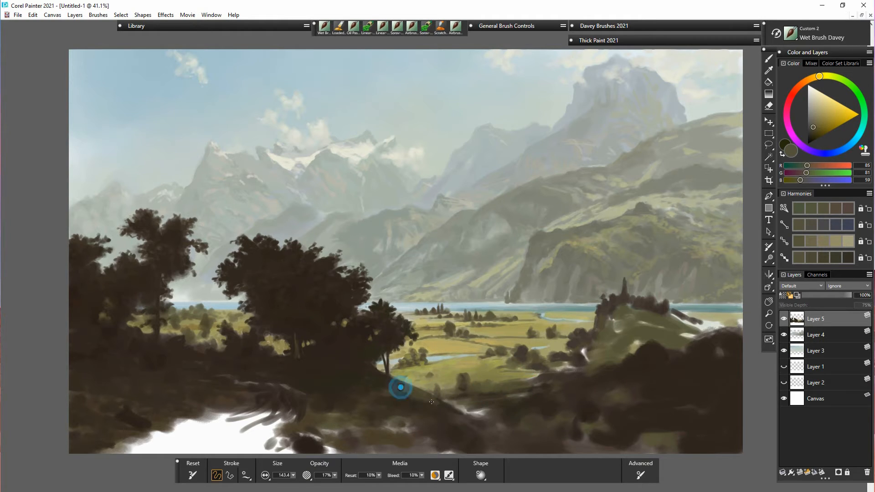
alt+click(444, 396)
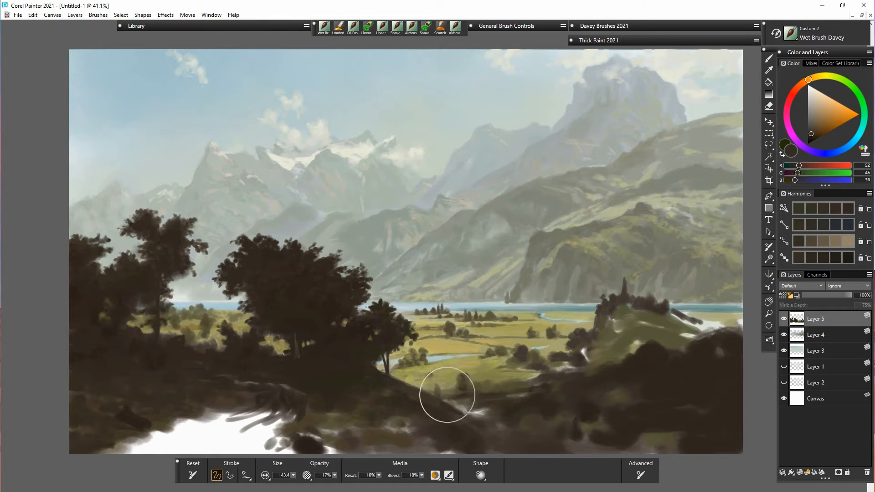
mouse_move(461, 383)
mouse_down()
mouse_move(512, 389)
mouse_move(531, 378)
mouse_move(481, 389)
mouse_move(534, 385)
mouse_move(534, 376)
mouse_move(424, 392)
mouse_up()
click(481, 389)
mouse_move(472, 409)
mouse_down()
mouse_move(459, 407)
mouse_move(487, 413)
mouse_move(533, 391)
mouse_up()
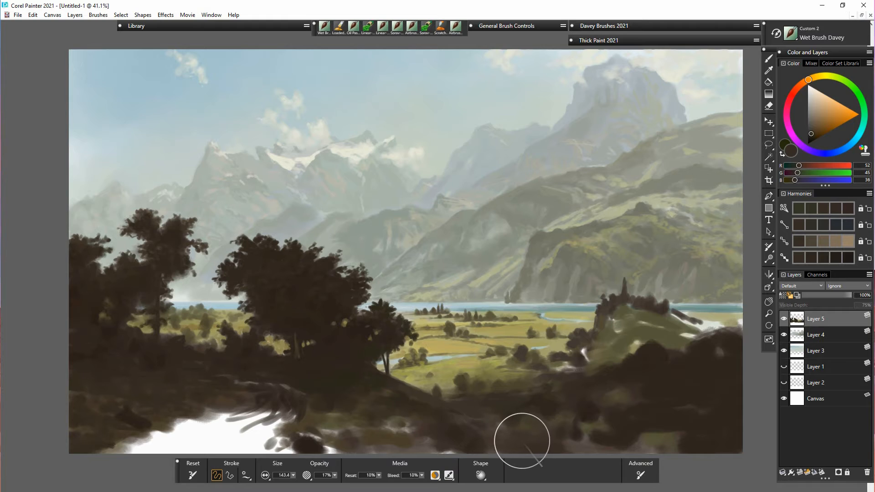
mouse_move(473, 405)
mouse_down()
mouse_move(488, 416)
mouse_move(533, 401)
mouse_up()
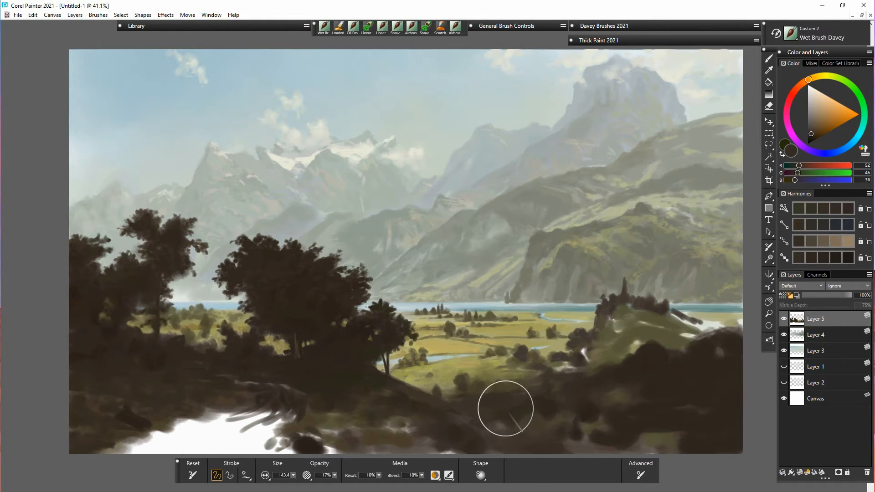
Sample dark brown from the right slope and paint bushy silhouettes along the meadow's near edge.
alt+click(629, 373)
drag(466, 406, 458, 384)
drag(476, 403, 495, 388)
mouse_move(508, 398)
mouse_down()
mouse_move(494, 389)
mouse_move(509, 393)
mouse_up()
mouse_move(508, 394)
mouse_down()
mouse_move(500, 401)
mouse_move(531, 392)
mouse_up()
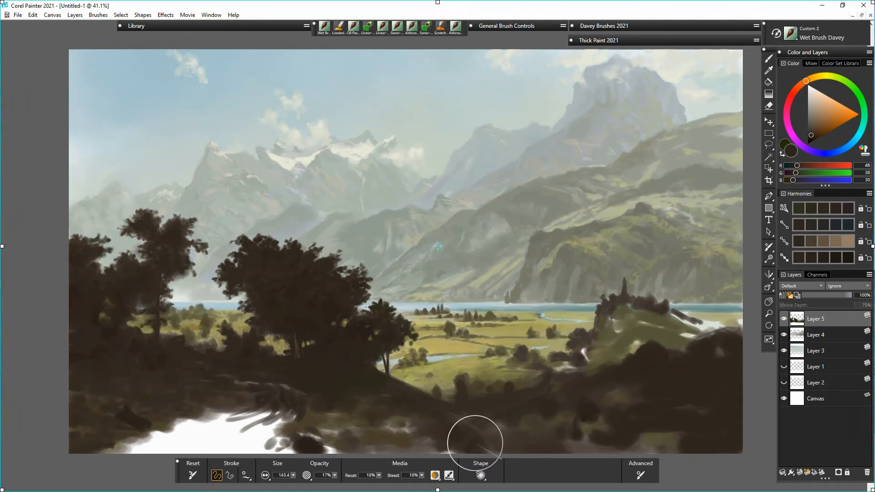
Mix a warm tan from the sampled meadow yellow, set the brush size to 53.1, and dab light patches on the foreground slope and hill.
alt+click(505, 341)
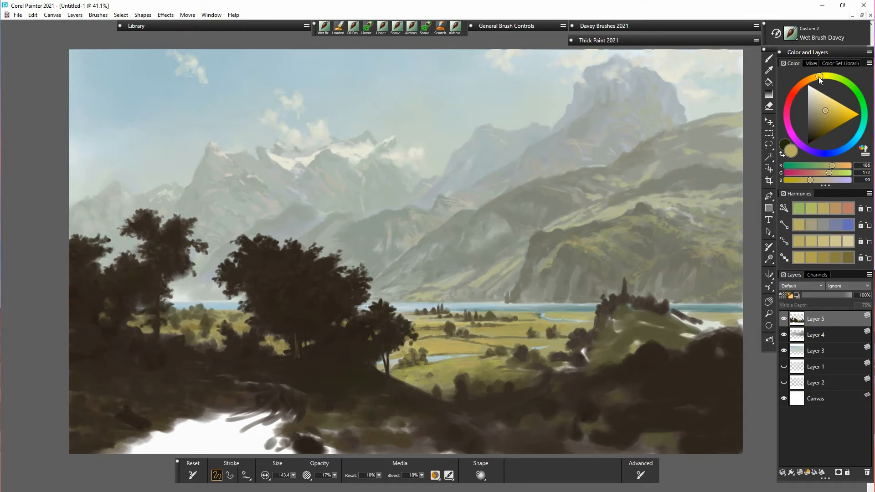
click(817, 77)
click(822, 107)
click(809, 79)
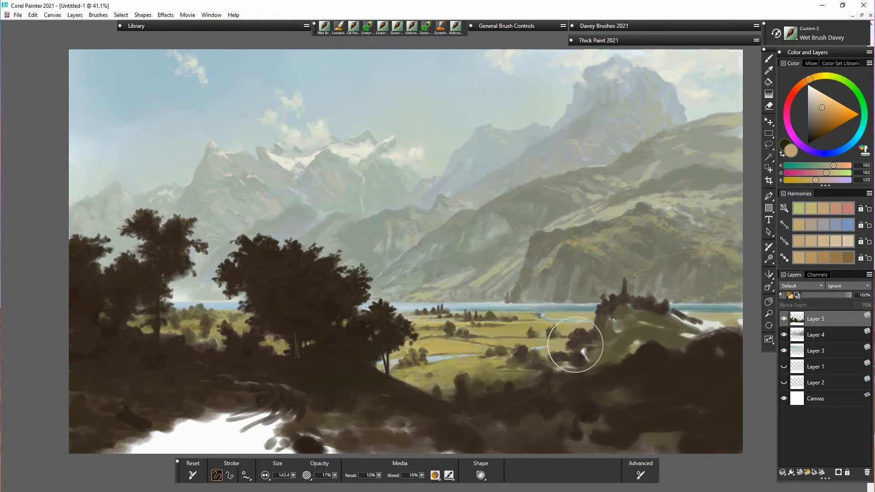
click(293, 475)
click(280, 485)
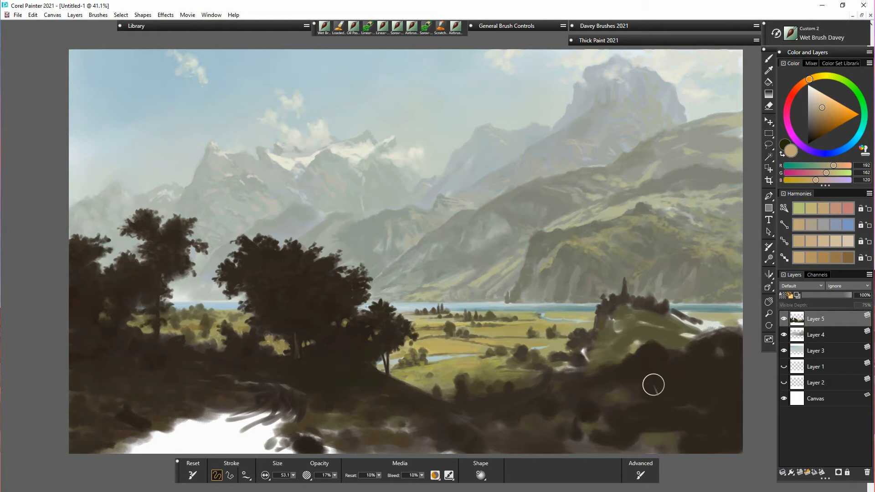
drag(524, 392, 548, 380)
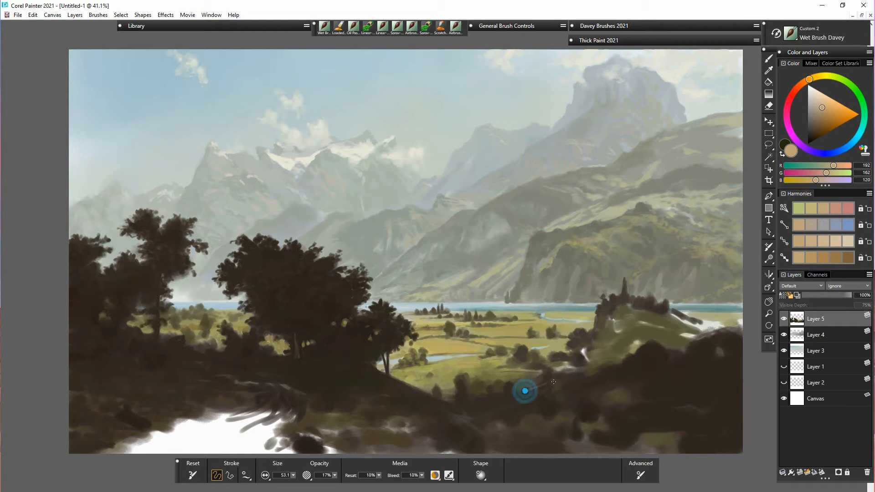
mouse_move(605, 356)
mouse_down()
mouse_move(646, 357)
mouse_move(613, 352)
mouse_move(633, 340)
mouse_move(647, 350)
mouse_move(635, 362)
mouse_move(651, 346)
mouse_move(614, 351)
mouse_move(635, 343)
mouse_up()
click(820, 112)
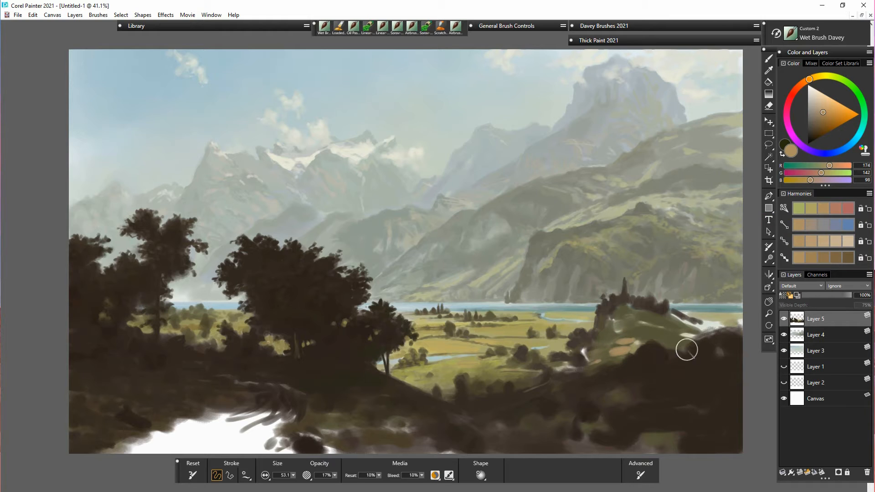
Sample dark brown and paint dense shrubs at the hill's meadow-side foot and along the stream, covering the pale gap.
alt+click(648, 351)
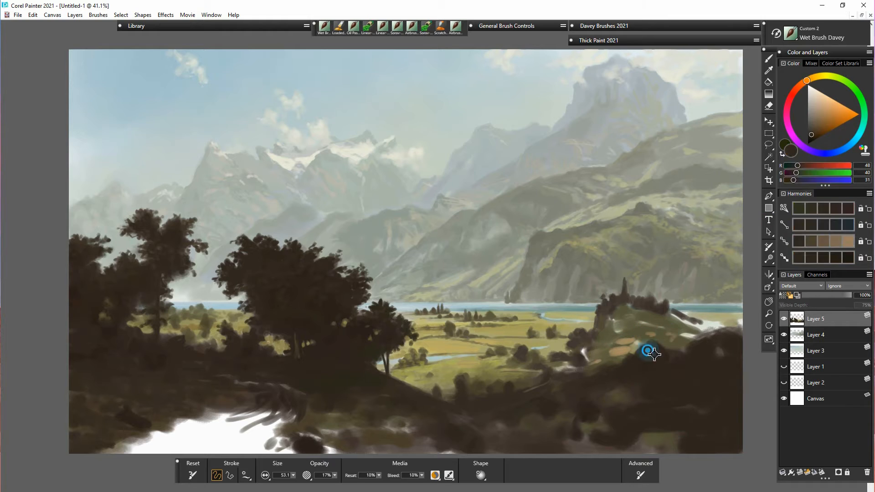
mouse_move(648, 352)
mouse_down()
mouse_move(669, 361)
mouse_move(634, 357)
mouse_move(646, 350)
mouse_move(624, 363)
mouse_move(631, 367)
mouse_move(631, 348)
mouse_move(635, 359)
mouse_move(589, 361)
mouse_move(604, 348)
mouse_move(580, 353)
mouse_move(610, 337)
mouse_move(584, 338)
mouse_move(597, 341)
mouse_move(588, 379)
mouse_move(592, 359)
mouse_move(585, 379)
mouse_move(587, 365)
mouse_move(552, 366)
mouse_move(573, 364)
mouse_move(564, 369)
mouse_move(578, 376)
mouse_move(561, 372)
mouse_move(589, 361)
mouse_move(587, 373)
mouse_move(564, 375)
mouse_up()
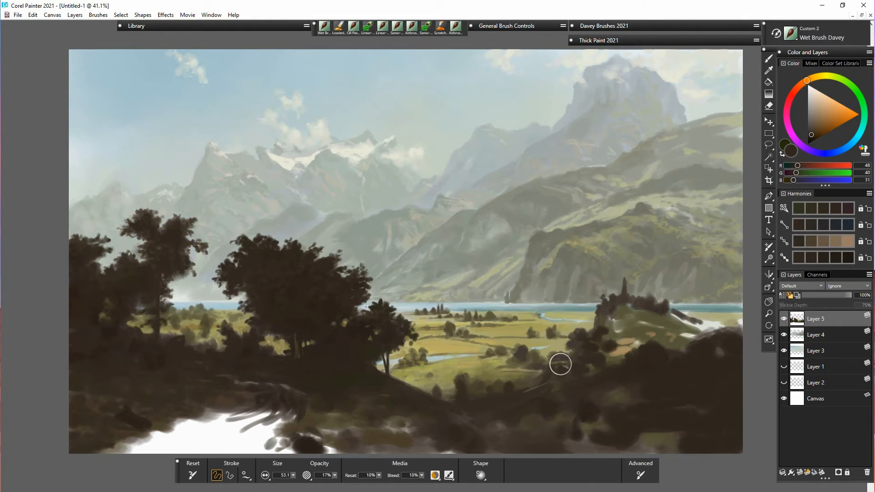
click(520, 361)
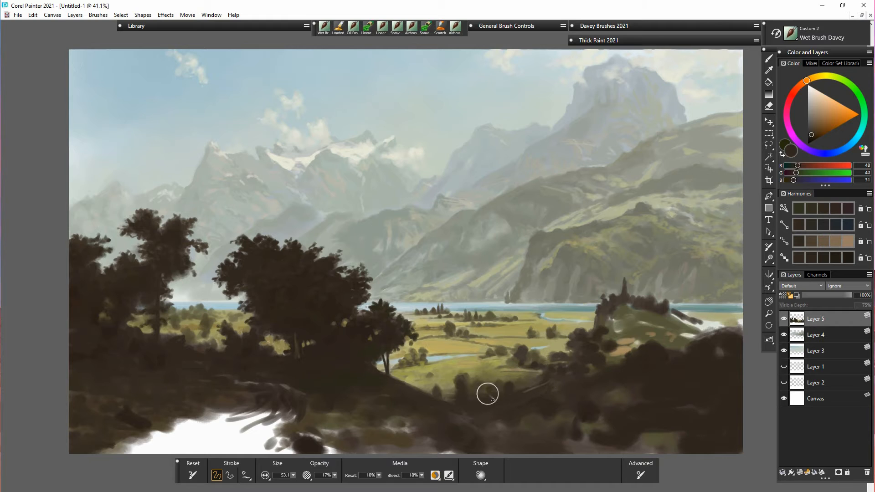
mouse_move(518, 392)
mouse_down()
mouse_move(548, 376)
mouse_move(557, 384)
mouse_move(557, 368)
mouse_move(550, 379)
mouse_move(559, 370)
mouse_move(524, 378)
mouse_move(502, 374)
mouse_move(505, 367)
mouse_move(567, 363)
mouse_move(516, 372)
mouse_move(555, 376)
mouse_move(538, 367)
mouse_move(498, 370)
mouse_move(523, 363)
mouse_move(498, 374)
mouse_move(542, 369)
mouse_up()
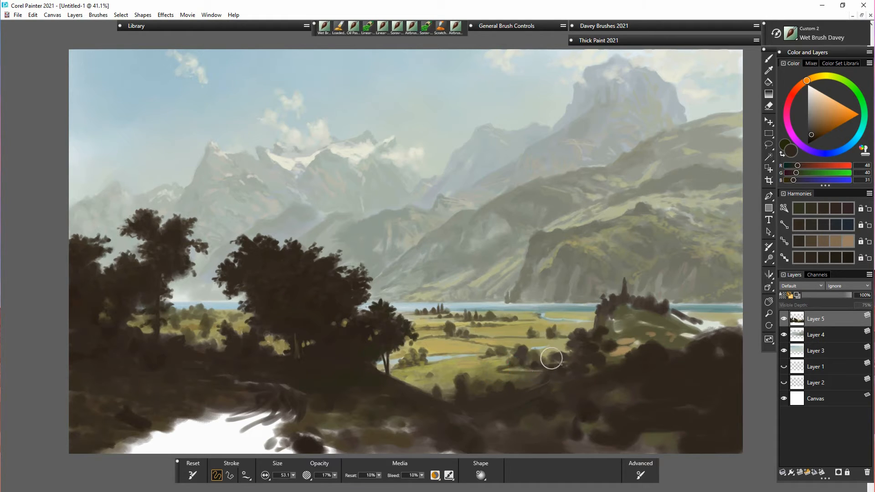
drag(494, 356, 497, 360)
drag(548, 354, 569, 358)
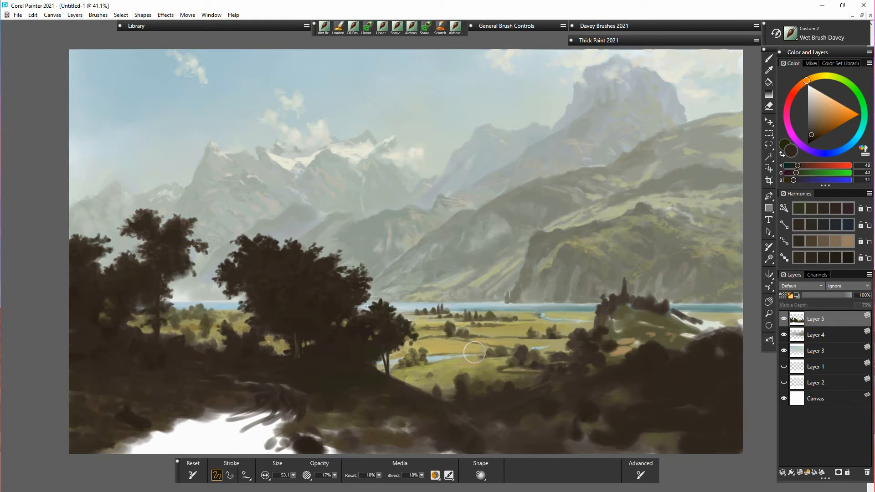
Darken the right half of the foreground with broad dark brown strokes, covering its lighter patches and building up the right slope's crest.
drag(594, 375, 567, 386)
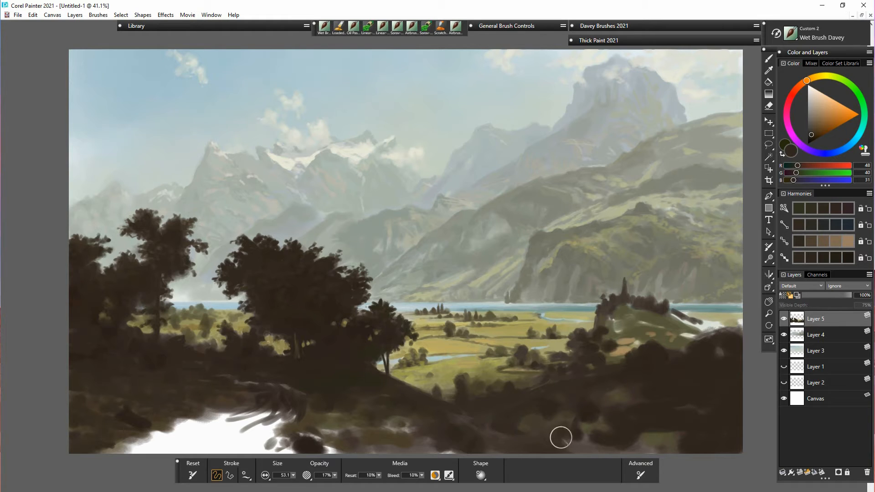
drag(537, 433, 595, 448)
mouse_move(533, 434)
mouse_down()
mouse_move(593, 448)
mouse_move(545, 426)
mouse_move(579, 411)
mouse_move(576, 397)
mouse_move(520, 414)
mouse_move(460, 411)
mouse_move(515, 448)
mouse_move(543, 446)
mouse_up()
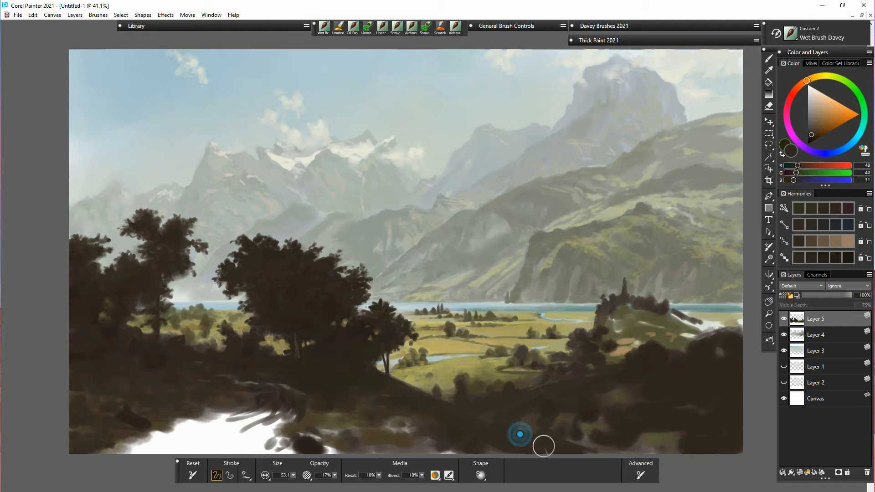
mouse_move(444, 451)
mouse_down()
mouse_move(608, 453)
mouse_move(586, 453)
mouse_move(575, 438)
mouse_move(586, 416)
mouse_move(627, 389)
mouse_up()
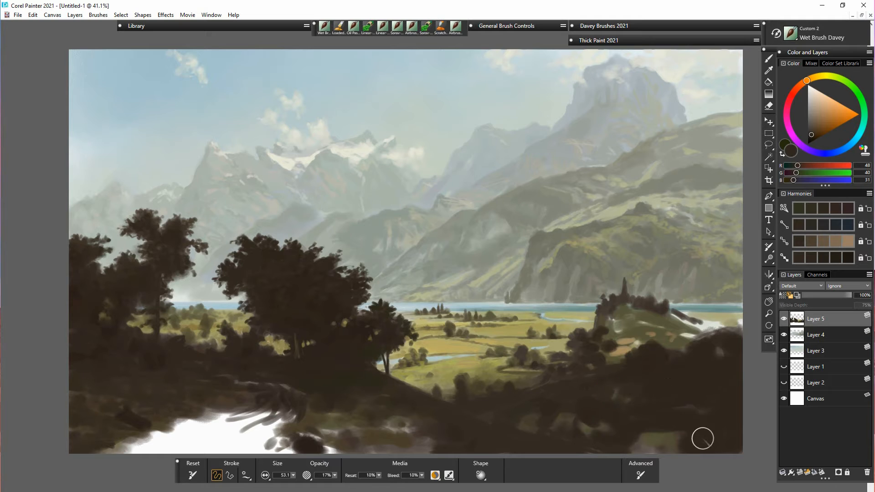
mouse_move(632, 444)
mouse_down()
mouse_move(677, 446)
mouse_move(659, 448)
mouse_move(674, 430)
mouse_up()
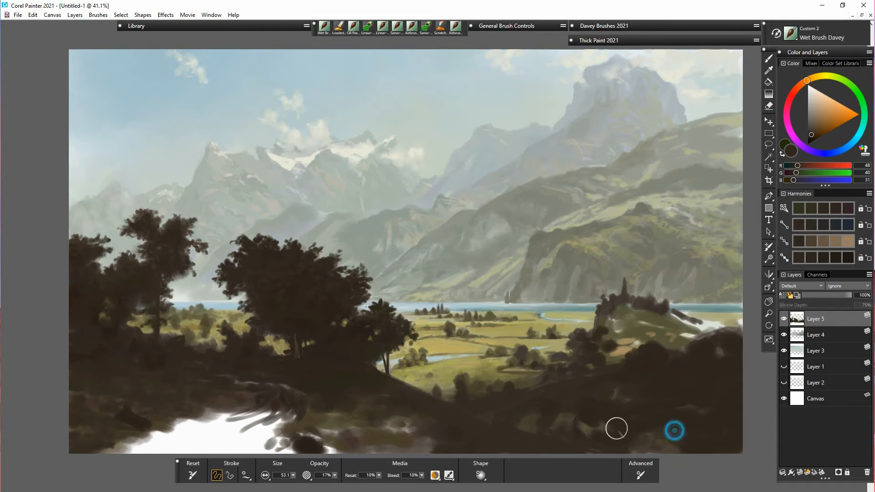
mouse_move(583, 427)
mouse_down()
mouse_move(607, 424)
mouse_move(560, 422)
mouse_move(552, 432)
mouse_up()
drag(613, 396, 628, 393)
drag(685, 414, 711, 413)
mouse_move(675, 386)
mouse_down()
mouse_move(688, 378)
mouse_move(685, 350)
mouse_move(744, 319)
mouse_move(716, 339)
mouse_up()
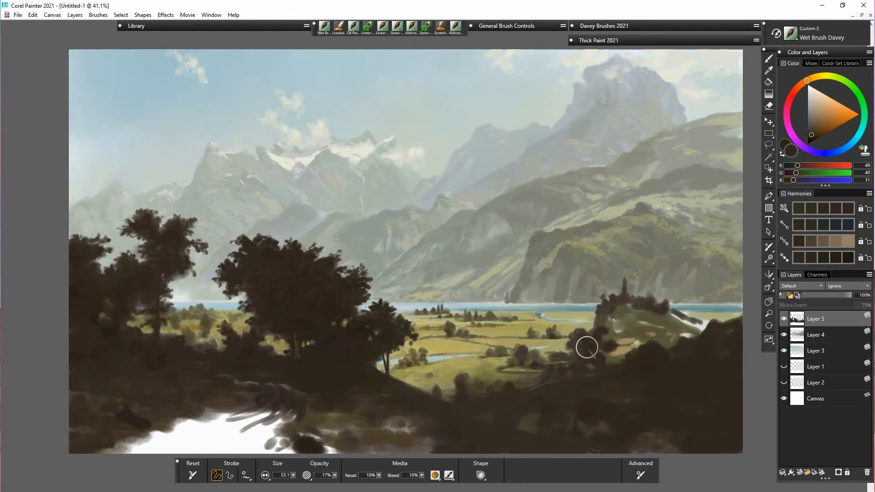
Cover the white gap on the hill's right slope with sampled dark brown and add pale meadow-coloured strokes near its foot.
alt+click(693, 315)
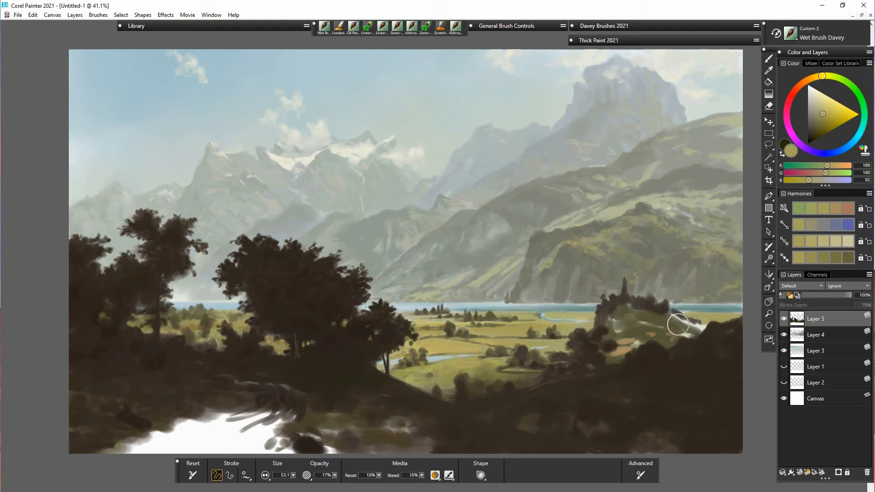
alt+click(663, 308)
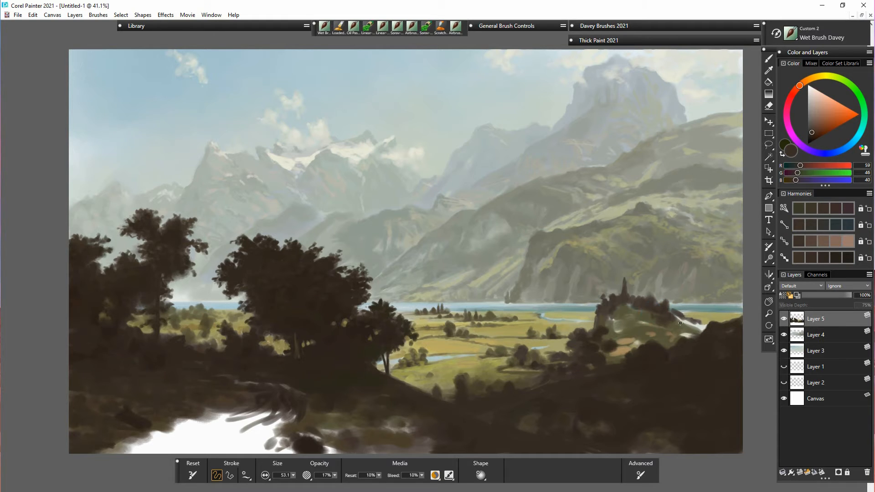
drag(680, 323, 703, 330)
mouse_move(616, 349)
mouse_down()
mouse_move(664, 335)
mouse_move(624, 336)
mouse_move(666, 330)
mouse_move(610, 355)
mouse_move(646, 347)
mouse_move(614, 356)
mouse_move(641, 354)
mouse_move(614, 354)
mouse_up()
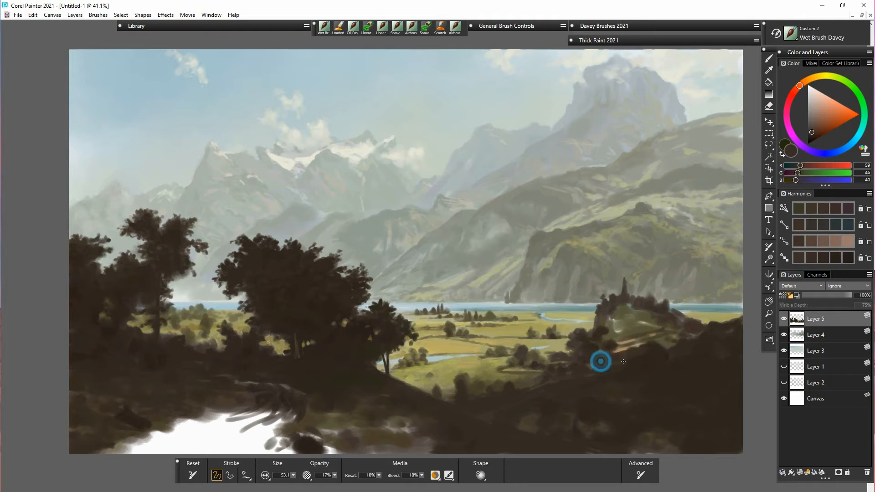
alt+click(551, 351)
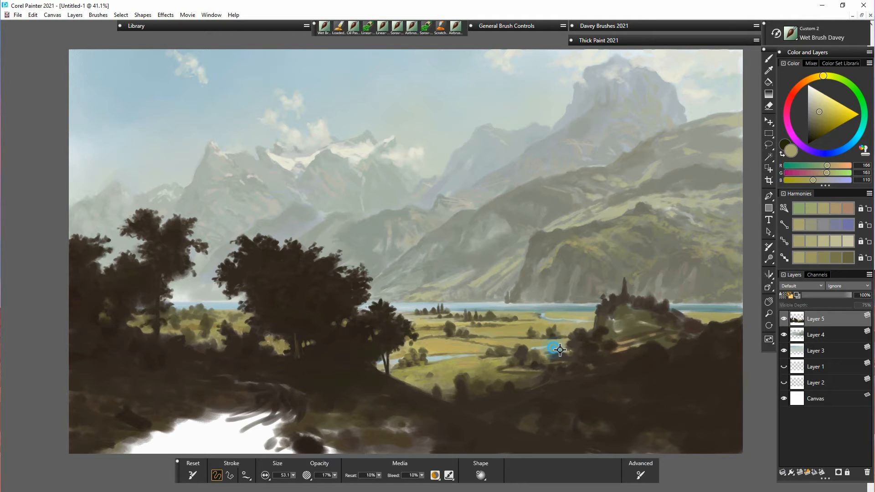
drag(615, 354, 648, 336)
Sample dark brown and cover the hill's light green face with shadow, building bushy silhouettes along its crest.
alt+click(609, 349)
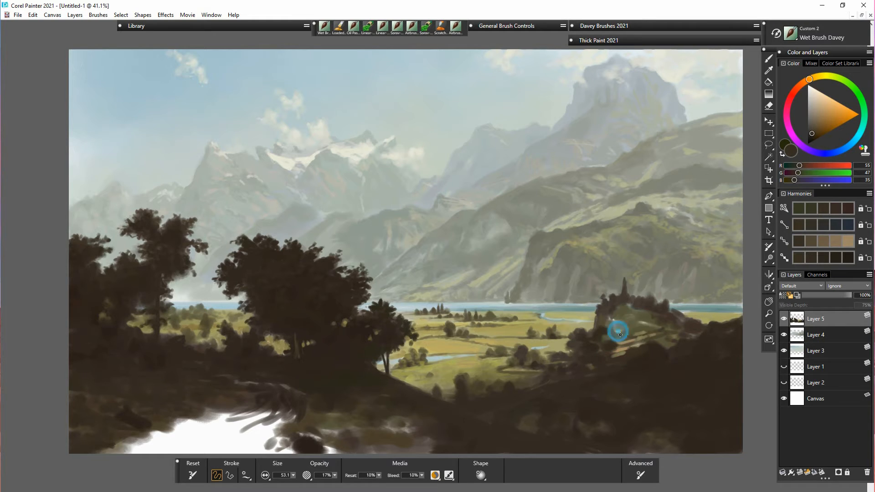
mouse_move(612, 328)
mouse_down()
mouse_move(629, 331)
mouse_move(655, 323)
mouse_move(630, 310)
mouse_move(614, 332)
mouse_move(609, 324)
mouse_move(618, 335)
mouse_move(628, 320)
mouse_move(621, 325)
mouse_move(616, 305)
mouse_up()
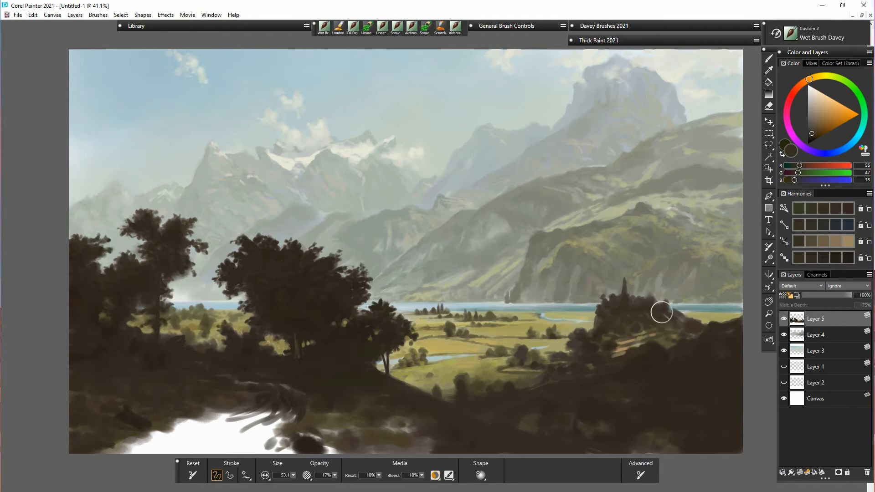
drag(636, 302, 640, 302)
drag(650, 299, 656, 299)
mouse_move(650, 300)
mouse_down()
mouse_move(682, 316)
mouse_move(669, 323)
mouse_move(677, 312)
mouse_move(680, 323)
mouse_move(695, 320)
mouse_move(676, 316)
mouse_move(683, 325)
mouse_move(670, 335)
mouse_move(685, 343)
mouse_move(648, 350)
mouse_up()
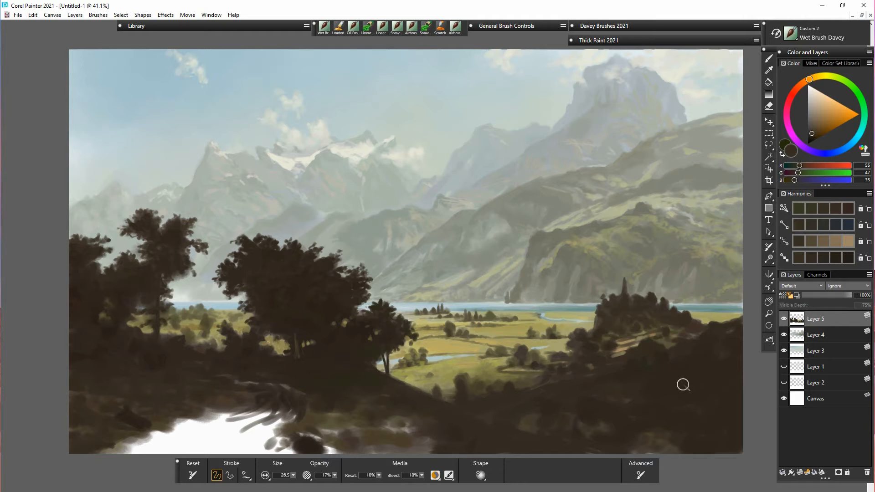
Sample darker brown from the foreground and, with the brush size at 26.5, paint shrubs and shadows across the hill's lower slope.
alt+click(639, 367)
mouse_move(665, 358)
mouse_down()
mouse_move(644, 366)
mouse_move(651, 347)
mouse_move(669, 356)
mouse_move(681, 348)
mouse_move(662, 338)
mouse_move(687, 341)
mouse_move(635, 330)
mouse_up()
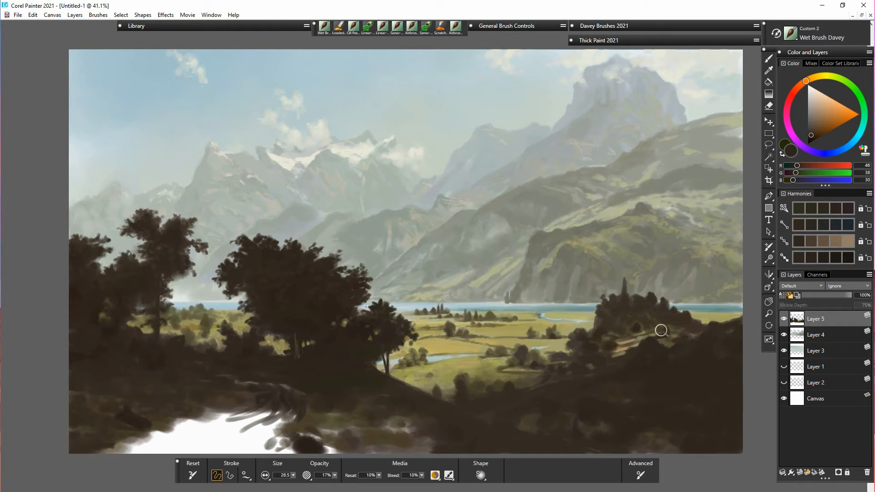
mouse_move(604, 337)
mouse_down()
mouse_move(626, 335)
mouse_move(625, 326)
mouse_move(612, 329)
mouse_move(623, 349)
mouse_move(668, 330)
mouse_move(682, 344)
mouse_move(669, 348)
mouse_move(707, 340)
mouse_move(722, 326)
mouse_up()
mouse_move(631, 360)
mouse_down()
mouse_move(602, 361)
mouse_move(624, 354)
mouse_move(565, 384)
mouse_up()
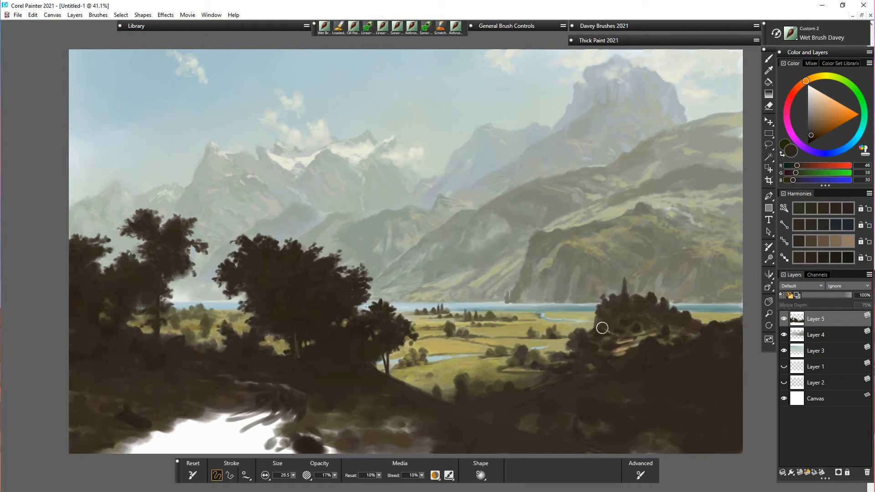
Shape the hill's meadow-side edge, its bushes and the base of the spire with dark brown strokes and dabs.
drag(573, 343, 608, 318)
alt+click(616, 313)
mouse_move(614, 317)
mouse_down()
mouse_move(625, 304)
mouse_move(602, 320)
mouse_up()
click(600, 324)
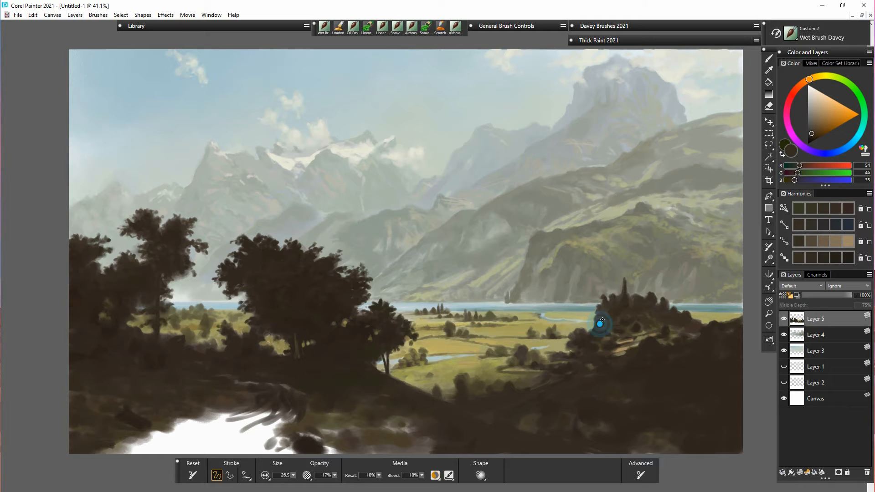
click(621, 296)
click(623, 285)
click(626, 313)
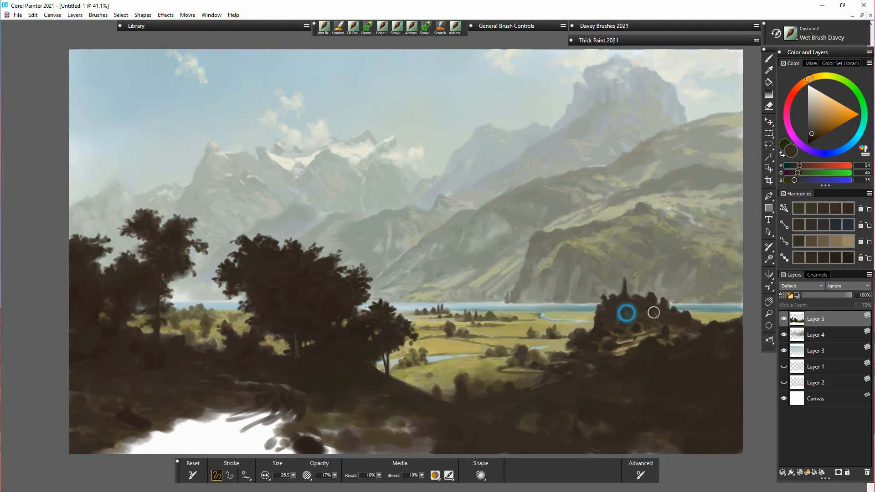
click(603, 314)
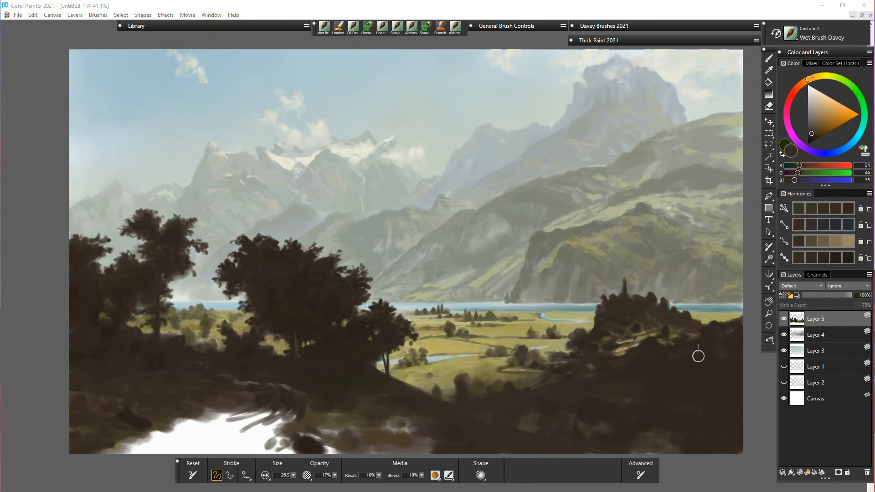
Sample a lighter grey-brown from the foreground and dab subtle form into the dark hill, its spire and the shrubs at its foot.
alt+click(546, 377)
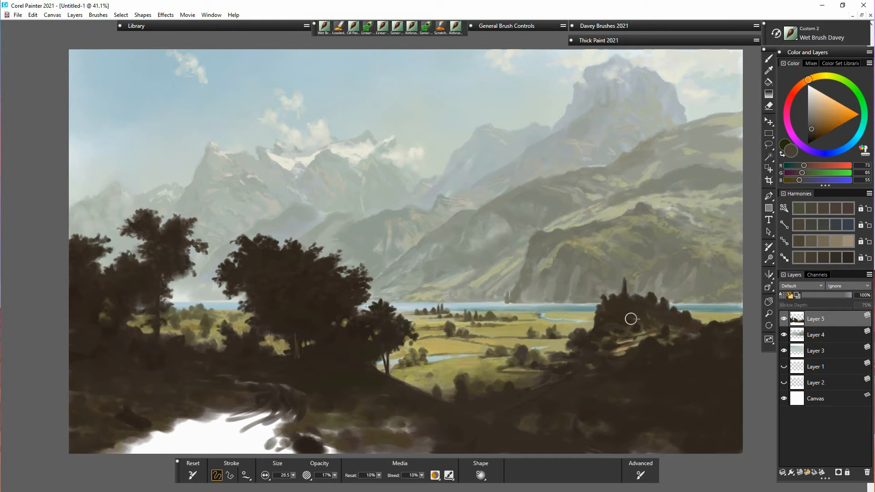
click(621, 294)
click(615, 324)
mouse_move(605, 317)
mouse_down()
mouse_move(642, 315)
mouse_move(682, 325)
mouse_move(644, 329)
mouse_move(651, 334)
mouse_move(641, 328)
mouse_move(703, 338)
mouse_move(658, 338)
mouse_move(653, 329)
mouse_move(679, 323)
mouse_move(658, 321)
mouse_move(690, 323)
mouse_move(679, 333)
mouse_move(694, 334)
mouse_move(691, 322)
mouse_move(659, 315)
mouse_up()
drag(609, 307, 620, 309)
click(553, 365)
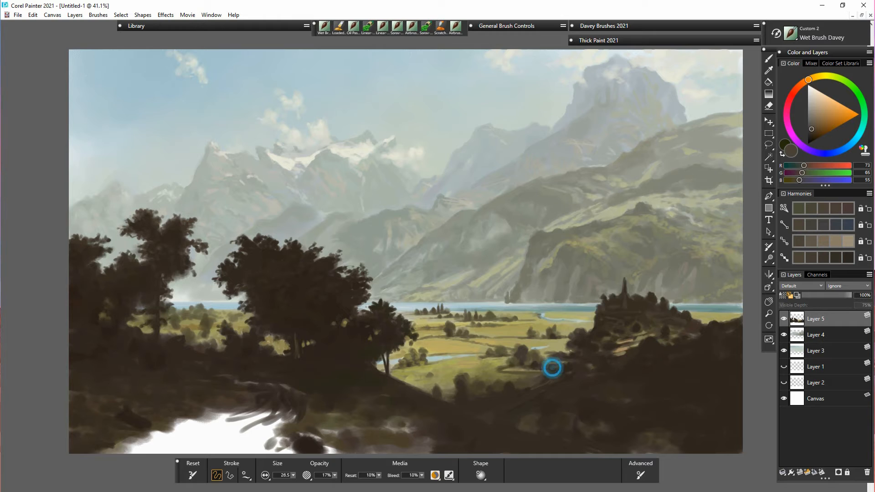
mouse_move(552, 364)
mouse_down()
mouse_move(584, 357)
mouse_move(616, 355)
mouse_move(635, 343)
mouse_move(620, 339)
mouse_move(659, 326)
mouse_move(638, 323)
mouse_move(584, 354)
mouse_up()
key(ctrl+space)
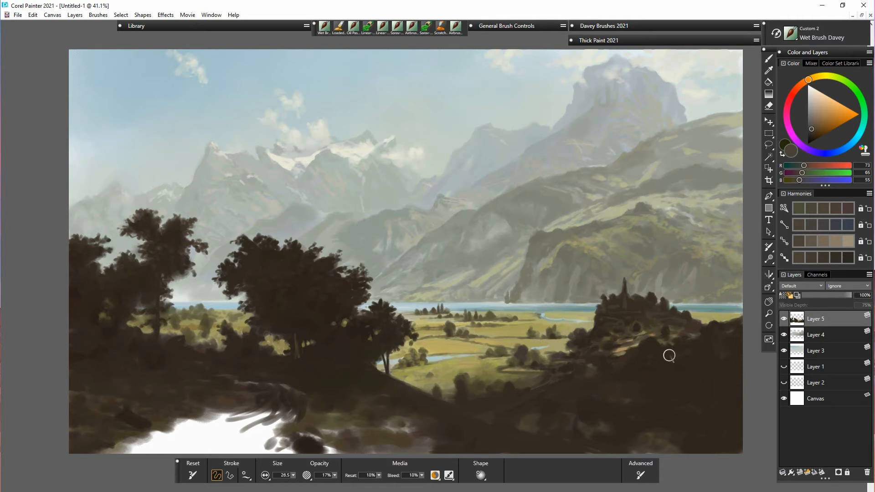
Sample tan from the hill's foot and paint the left side of a path into the white foreground area.
alt+click(622, 352)
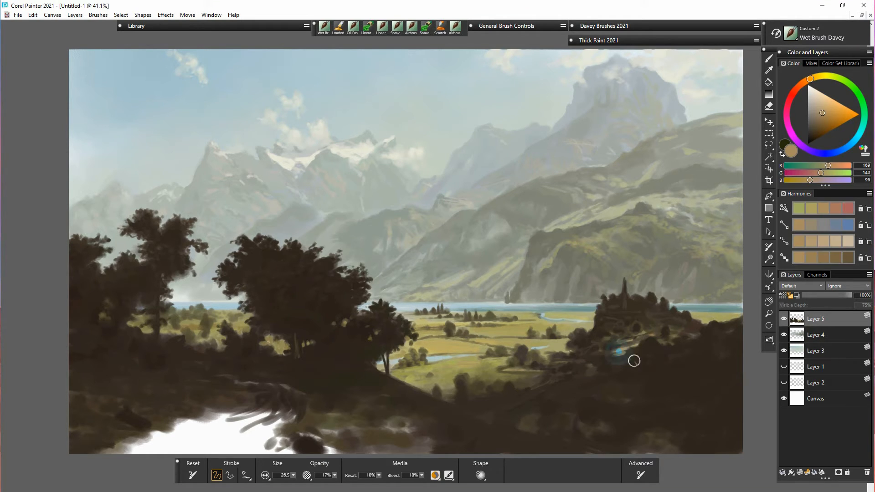
mouse_move(162, 435)
mouse_down()
mouse_move(140, 443)
mouse_move(231, 418)
mouse_up()
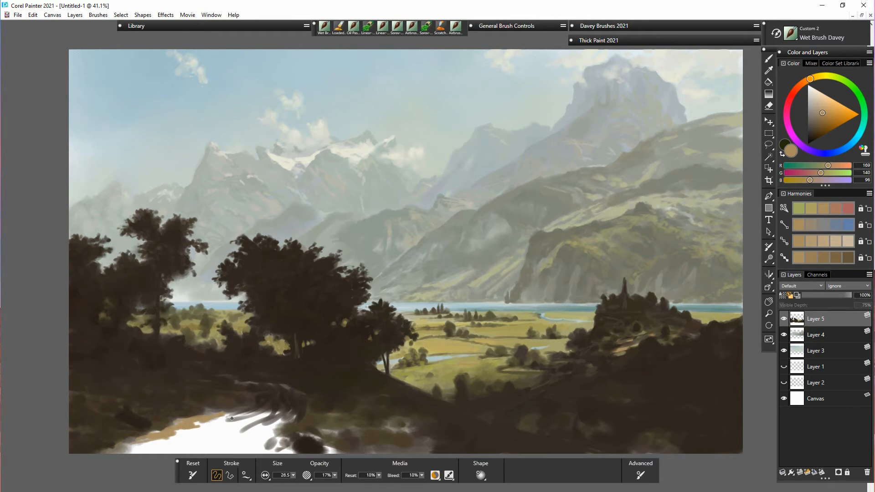
mouse_move(155, 447)
mouse_down()
mouse_move(121, 451)
mouse_move(145, 446)
mouse_move(127, 437)
mouse_move(157, 434)
mouse_move(180, 434)
mouse_move(137, 449)
mouse_move(171, 437)
mouse_move(203, 443)
mouse_move(253, 417)
mouse_up()
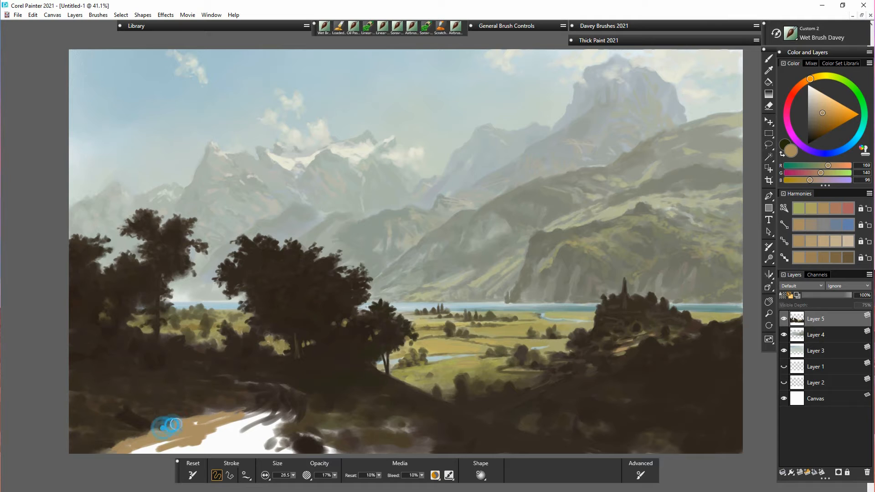
Sample a darker tan from the path's edge and fill more of the white area with diagonal path strokes.
alt+click(167, 430)
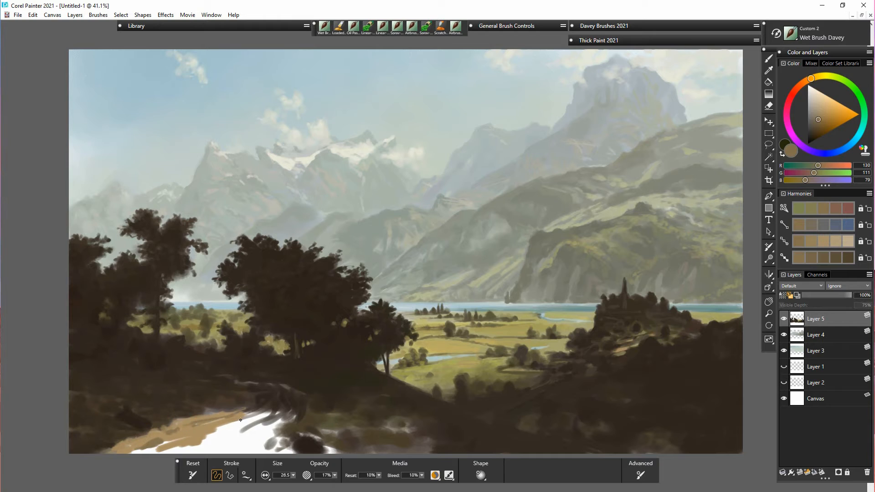
drag(223, 436, 193, 451)
mouse_move(251, 429)
mouse_down()
mouse_move(204, 452)
mouse_move(167, 453)
mouse_up()
drag(223, 436, 186, 450)
mouse_move(241, 422)
mouse_down()
mouse_move(196, 445)
mouse_move(222, 428)
mouse_up()
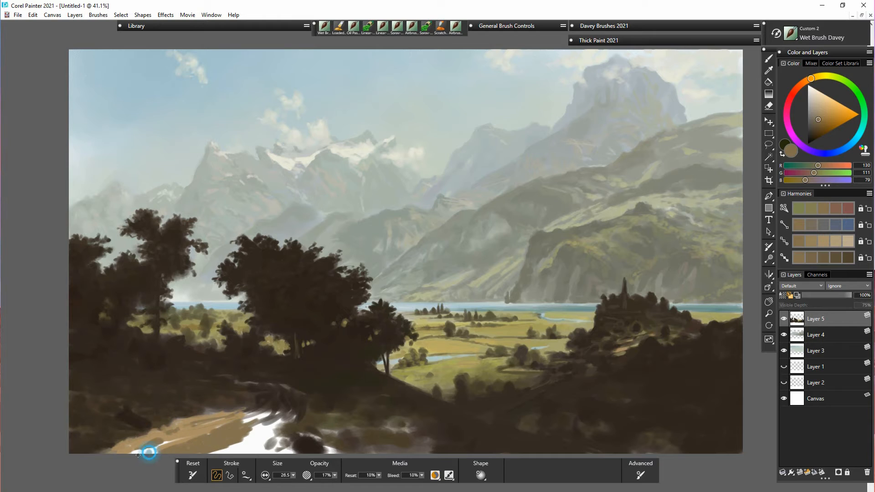
drag(138, 453, 155, 454)
Sample dark browns and paint ruts and rocks along the tan path, then shape the dark stump at its upper end.
alt+click(232, 408)
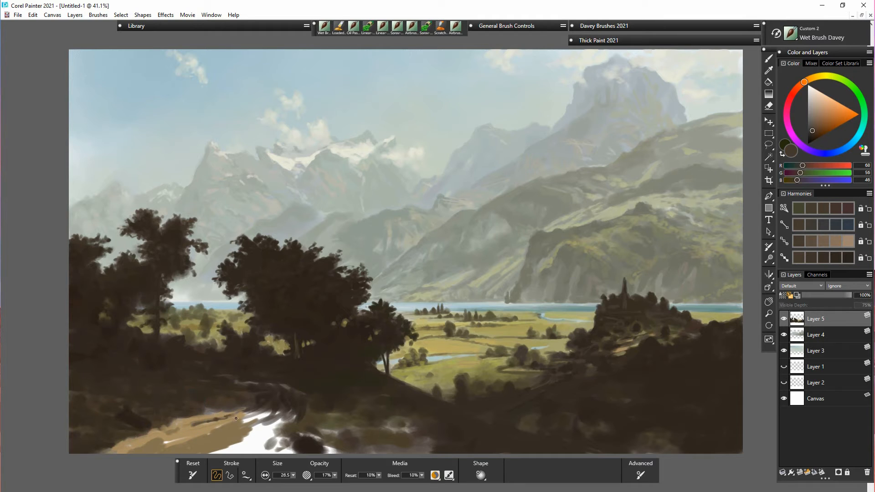
mouse_move(240, 413)
mouse_down()
mouse_move(183, 416)
mouse_move(172, 439)
mouse_move(129, 453)
mouse_move(141, 453)
mouse_move(173, 439)
mouse_move(149, 429)
mouse_move(131, 448)
mouse_move(136, 440)
mouse_up()
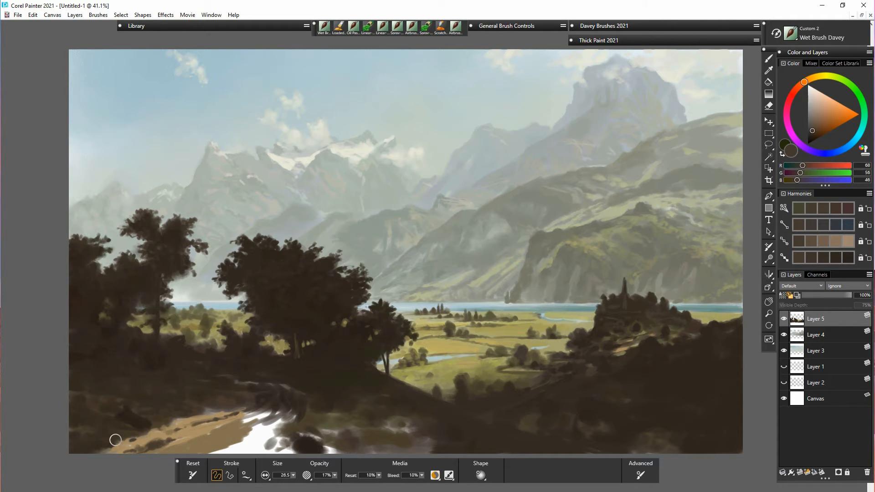
alt+click(134, 426)
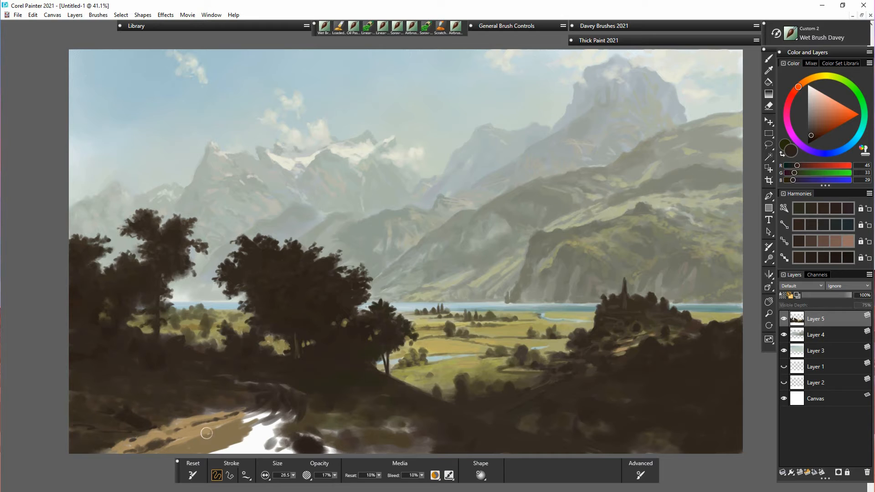
mouse_move(166, 447)
mouse_down()
mouse_move(262, 403)
mouse_move(237, 419)
mouse_up()
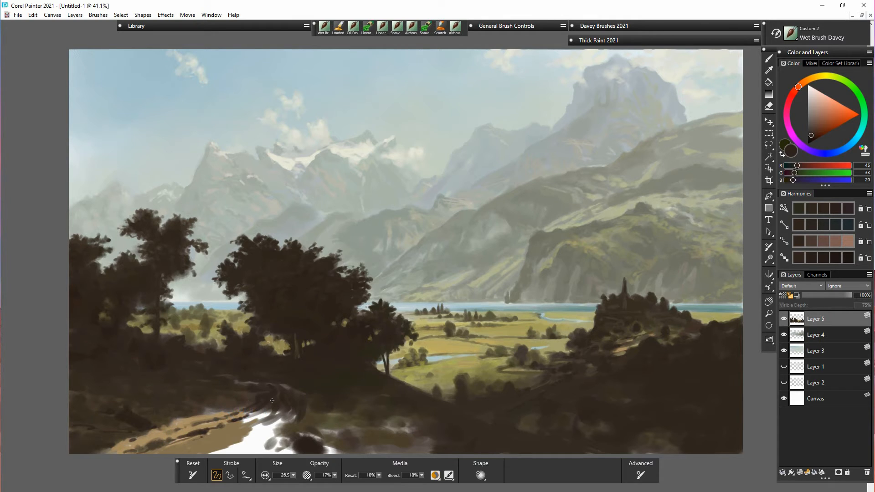
drag(266, 385, 265, 393)
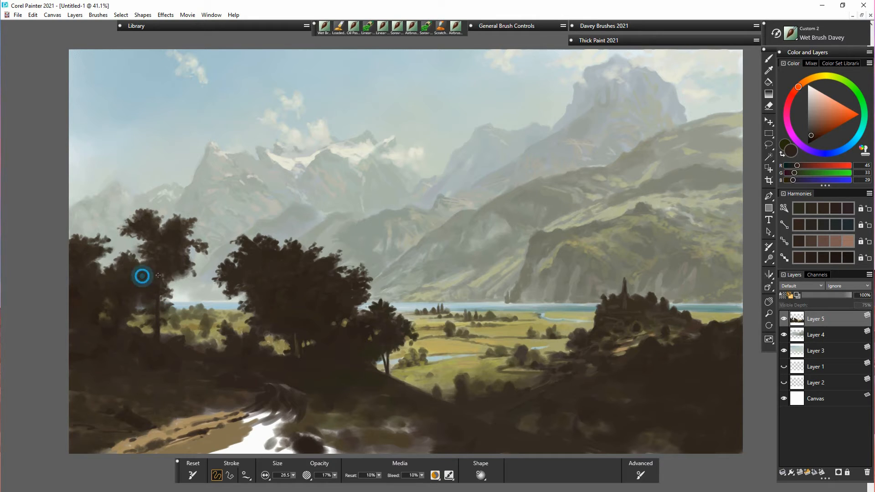
Refine the foliage and trunks of the left-hand trees with small dark brown strokes.
drag(172, 320, 177, 322)
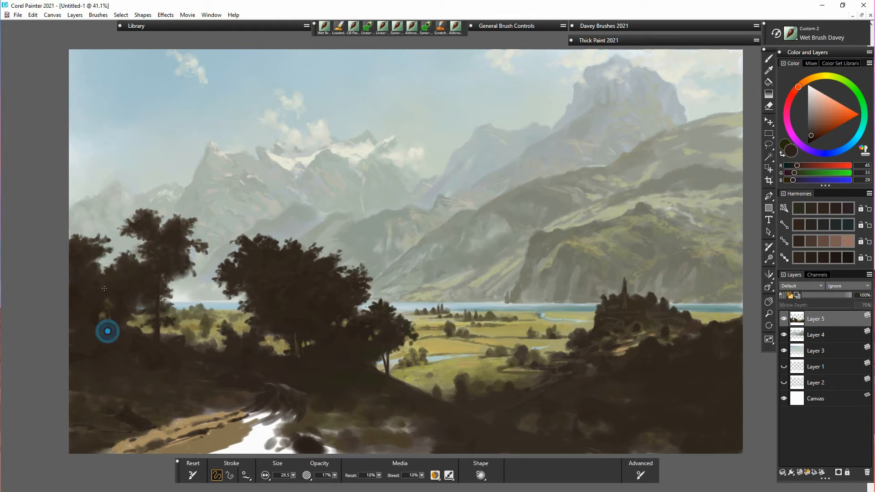
drag(129, 321, 127, 333)
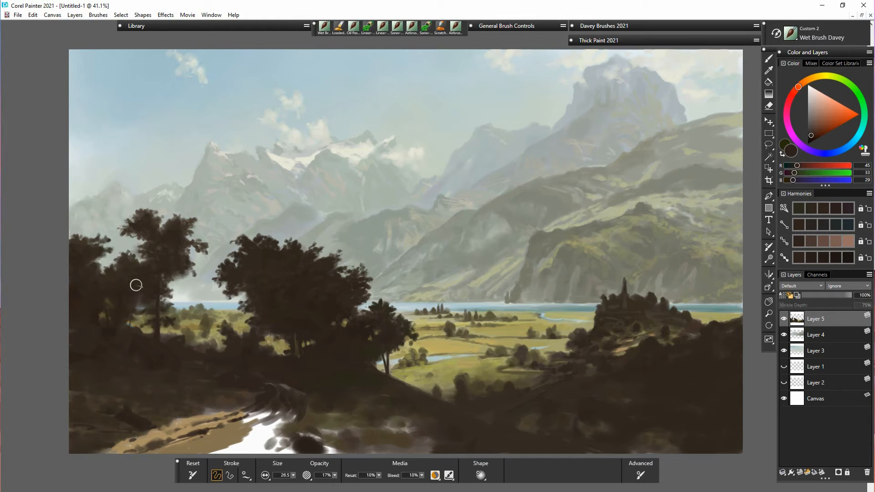
mouse_move(136, 286)
mouse_down()
mouse_move(120, 334)
mouse_move(128, 335)
mouse_move(104, 323)
mouse_up()
Check Layer 5 by toggling its visibility, and erase small openings in the dark tree foliage with the Eraser.
click(783, 318)
click(784, 318)
key(n)
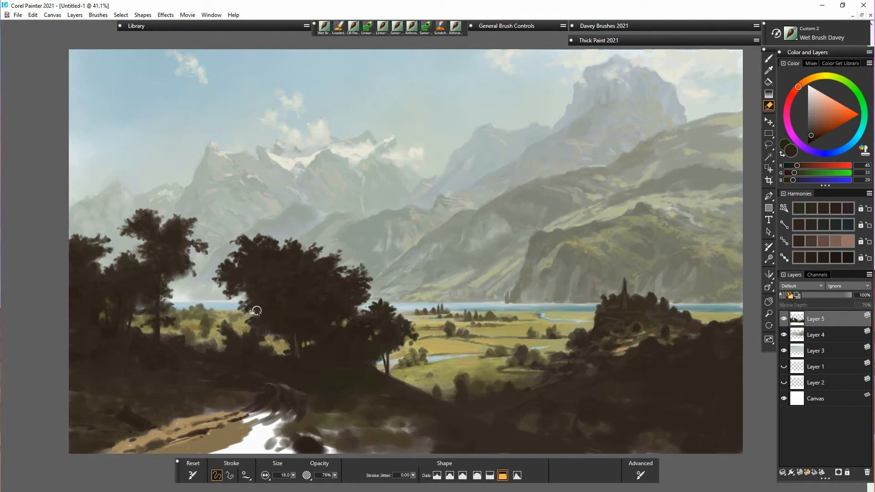
click(254, 314)
click(259, 312)
Return to the brush, sample olive from the meadow and paint meadow glimpses through the central tree's lower foliage.
key(b)
alt+click(254, 316)
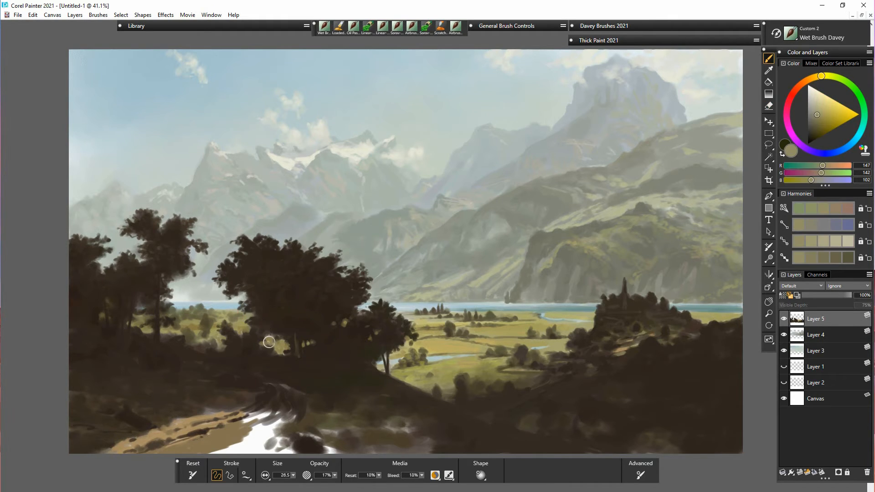
mouse_move(260, 304)
mouse_down()
mouse_move(256, 328)
mouse_move(258, 310)
mouse_up()
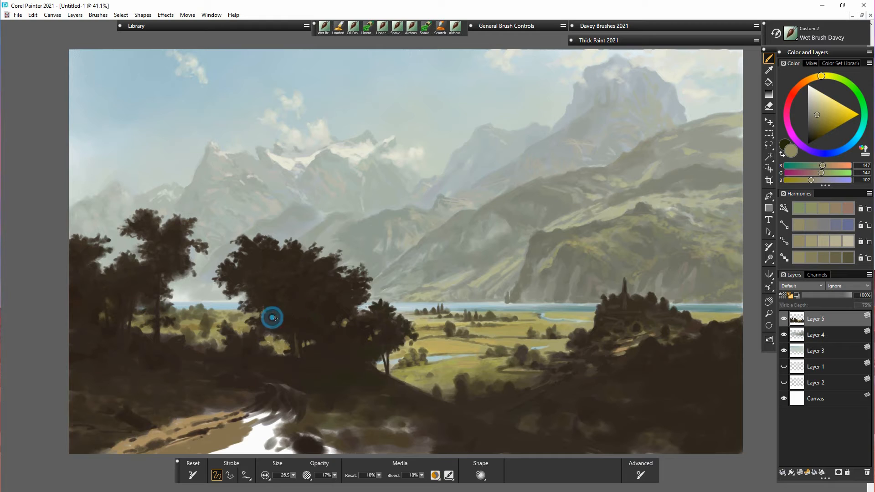
drag(275, 319, 295, 340)
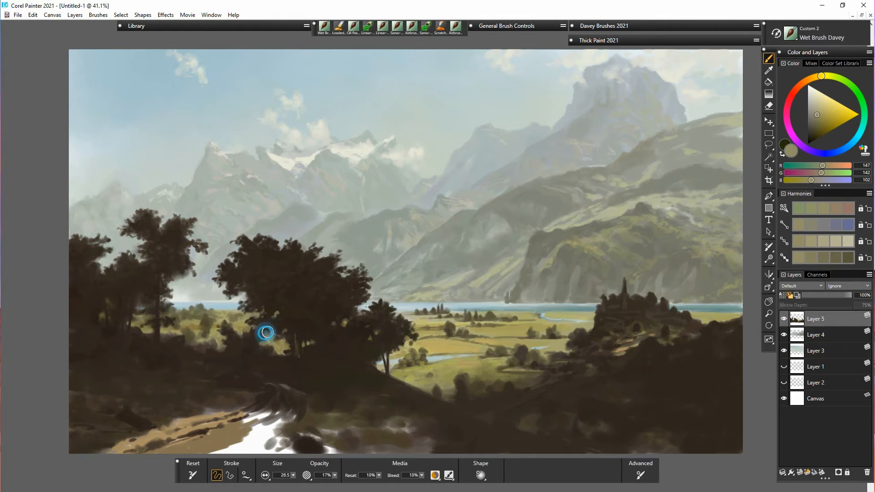
Sample lake blue and pale haze grey for openings in the central tree, and dark browns to rework its foliage and trunks.
alt+click(248, 306)
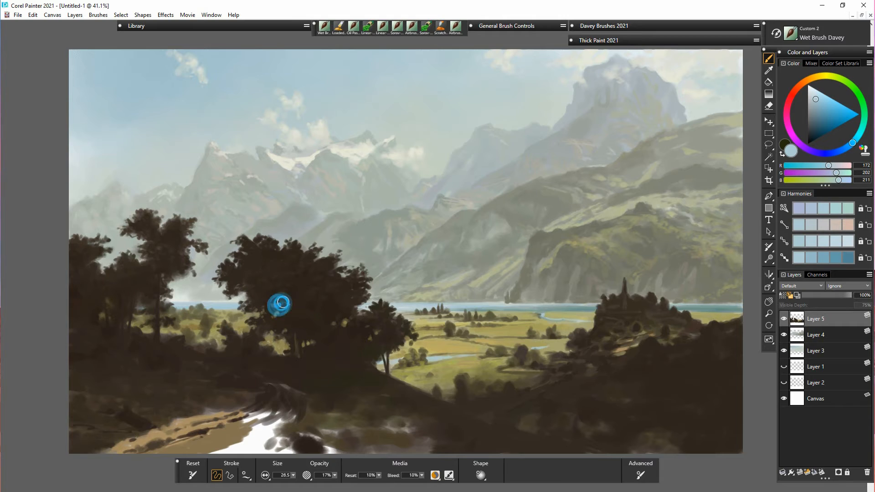
alt+click(218, 294)
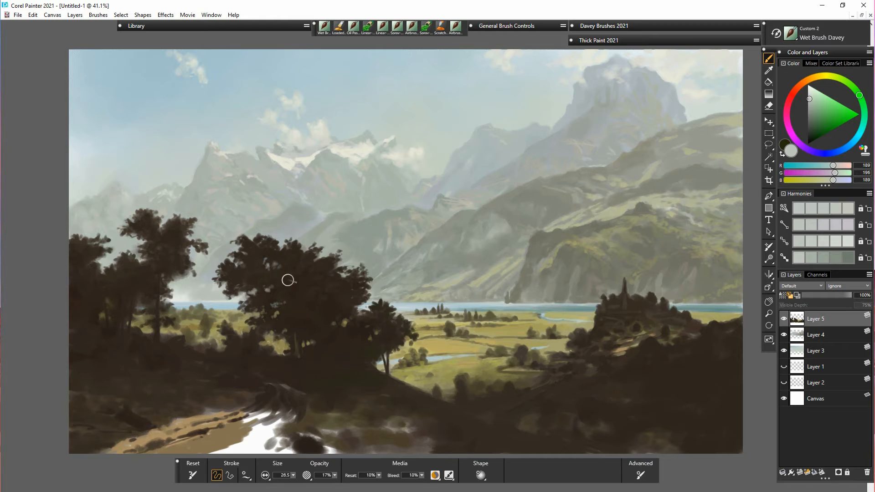
alt+click(288, 280)
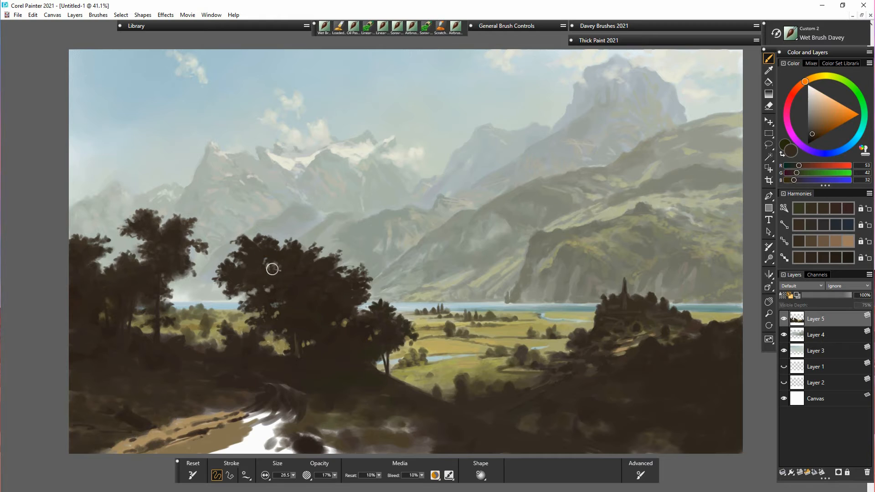
alt+click(274, 293)
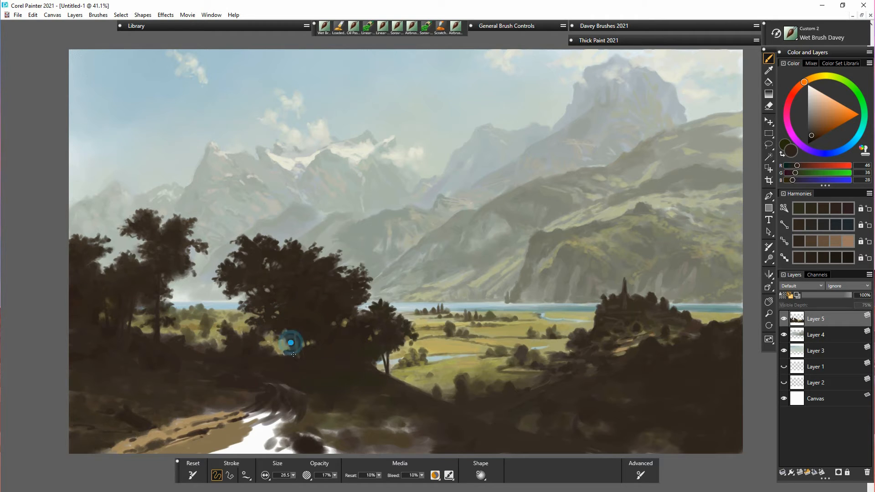
Sample olive and dark brown to refine the openings beneath the central tree and the trunk area of the left-hand trees.
alt+click(288, 347)
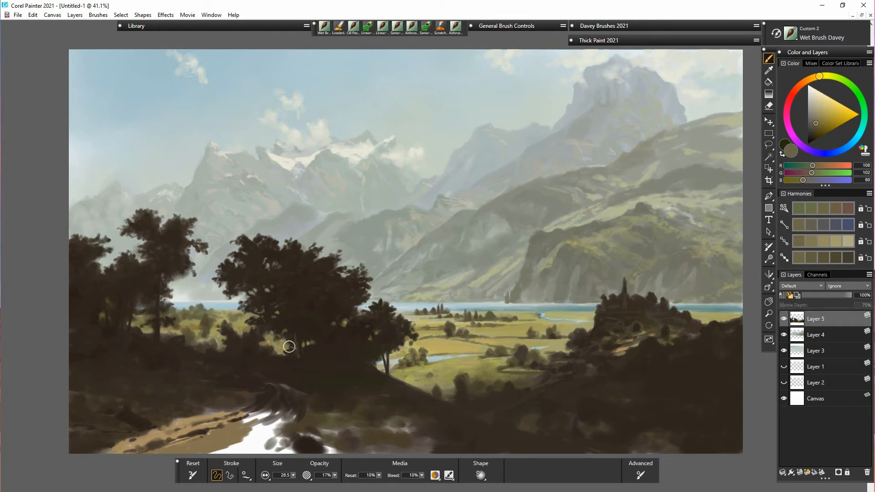
alt+click(296, 346)
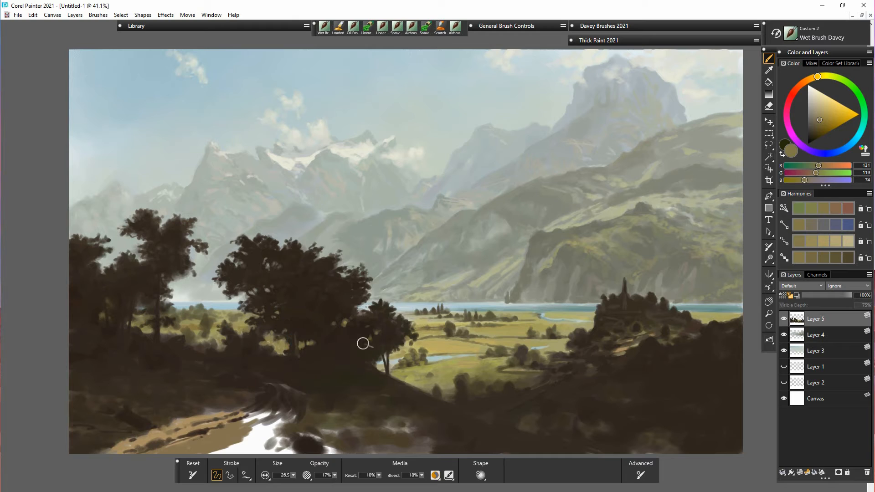
alt+click(302, 345)
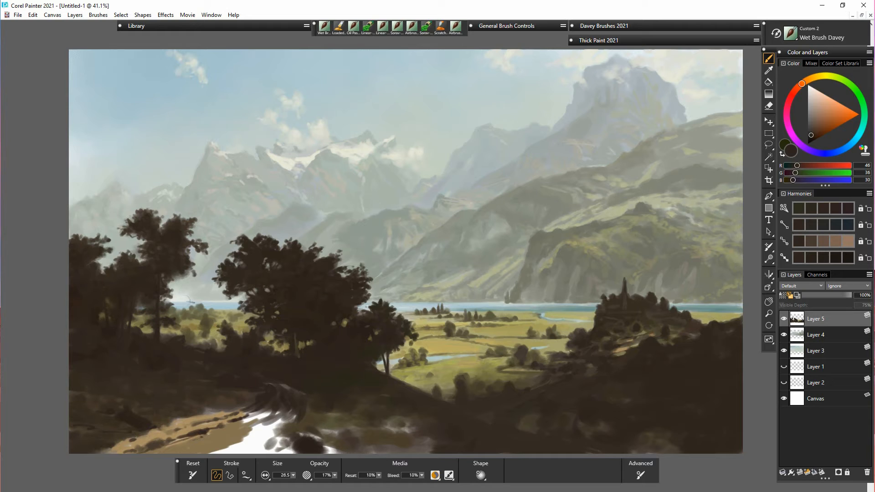
drag(162, 306, 180, 294)
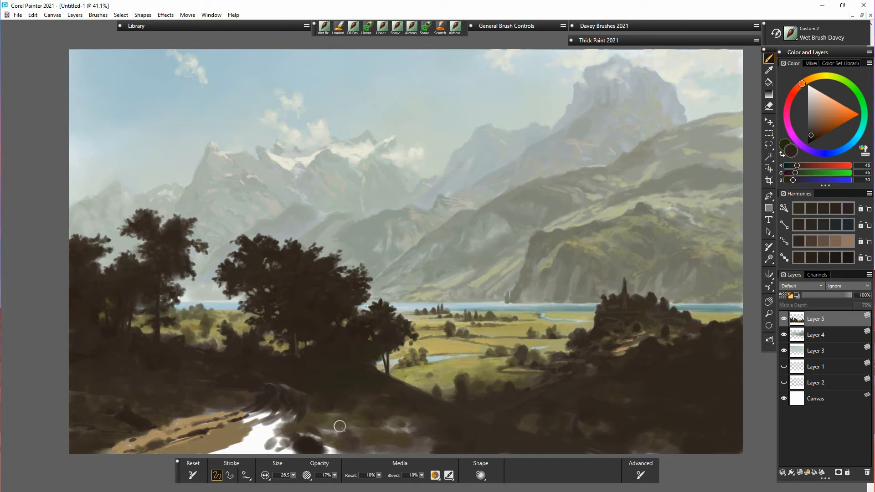
Sample tan from the foreground path, warm its hue and paint over the white gap at the path's right end.
alt+click(190, 435)
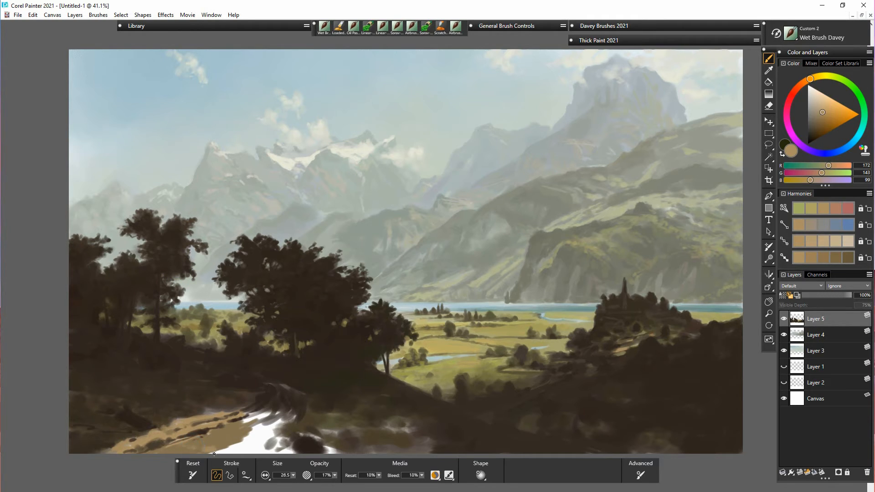
mouse_move(233, 440)
mouse_down()
mouse_move(186, 451)
mouse_move(224, 455)
mouse_move(262, 435)
mouse_move(259, 455)
mouse_move(293, 436)
mouse_up()
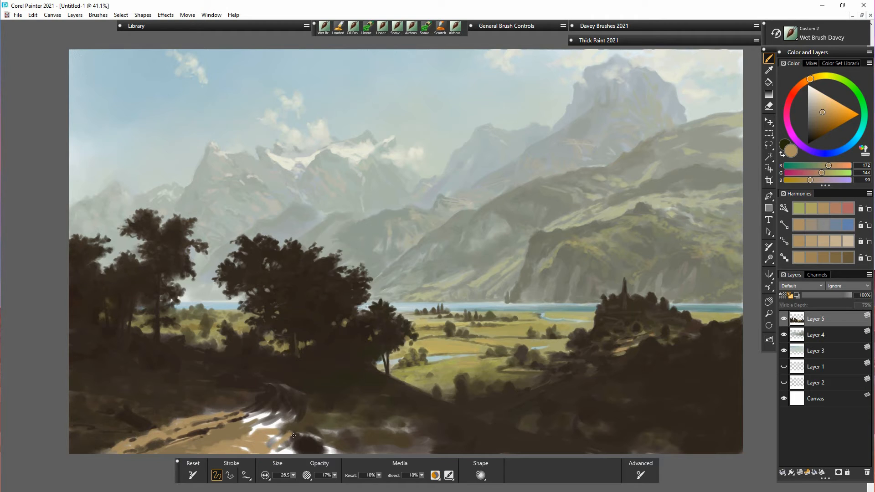
click(803, 86)
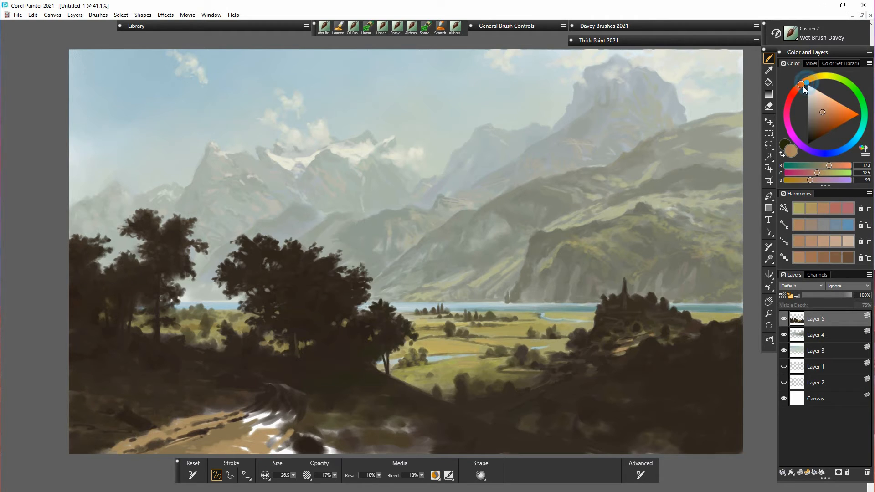
mouse_move(237, 427)
mouse_down()
mouse_move(280, 424)
mouse_move(223, 434)
mouse_up()
mouse_move(277, 425)
mouse_down()
mouse_move(197, 428)
mouse_move(187, 415)
mouse_move(258, 414)
mouse_move(267, 431)
mouse_up()
alt+click(273, 432)
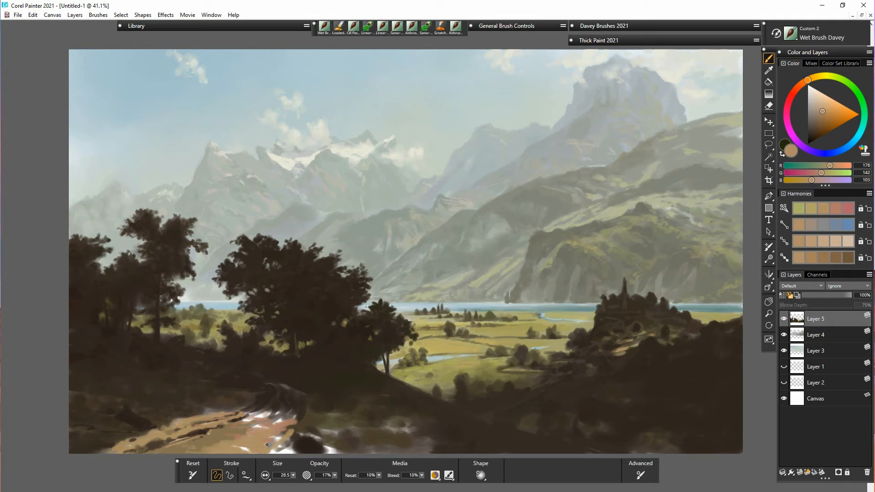
drag(281, 427, 255, 422)
Sample medium and dark browns from the path and paint broken shadow strokes across its surface and upper edge.
alt+click(245, 420)
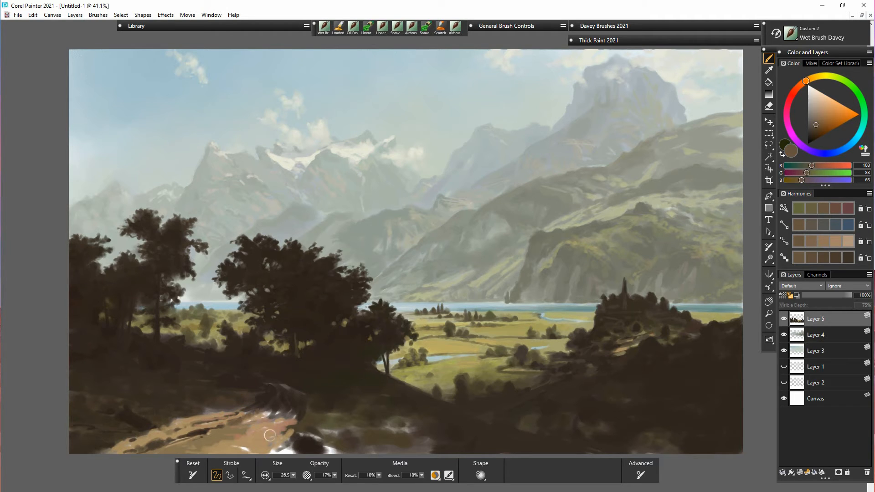
drag(262, 415, 268, 424)
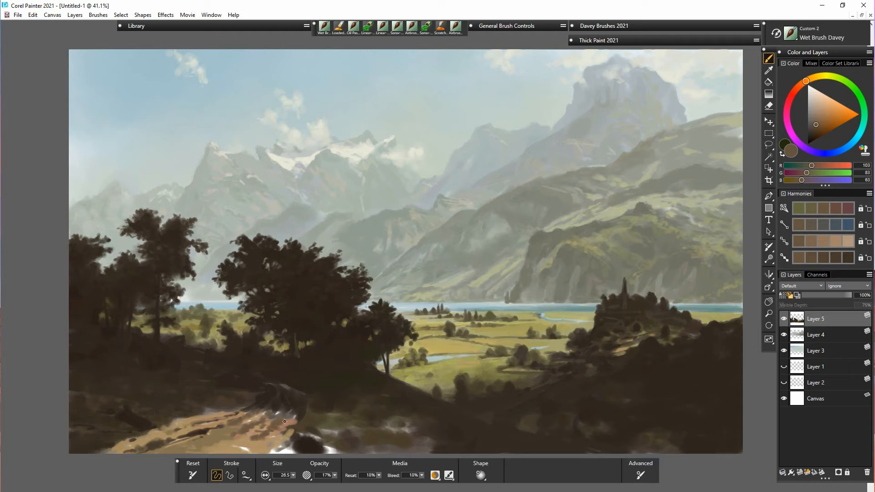
drag(286, 432, 279, 439)
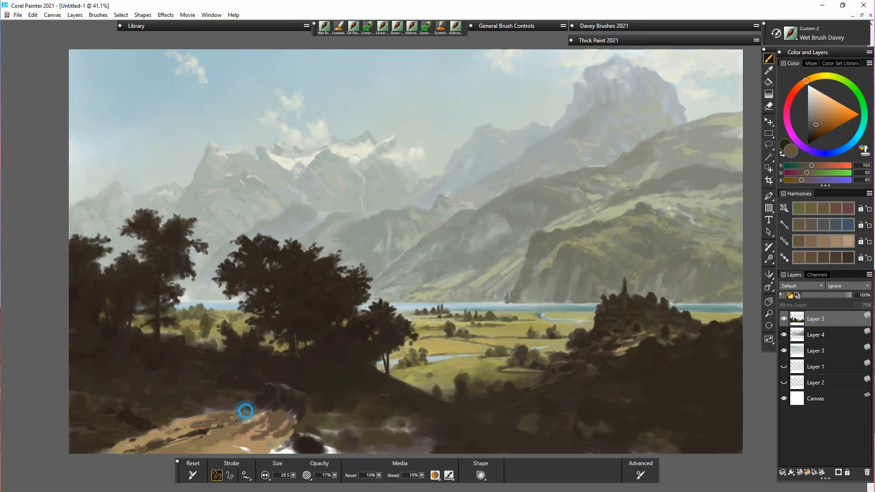
alt+click(192, 422)
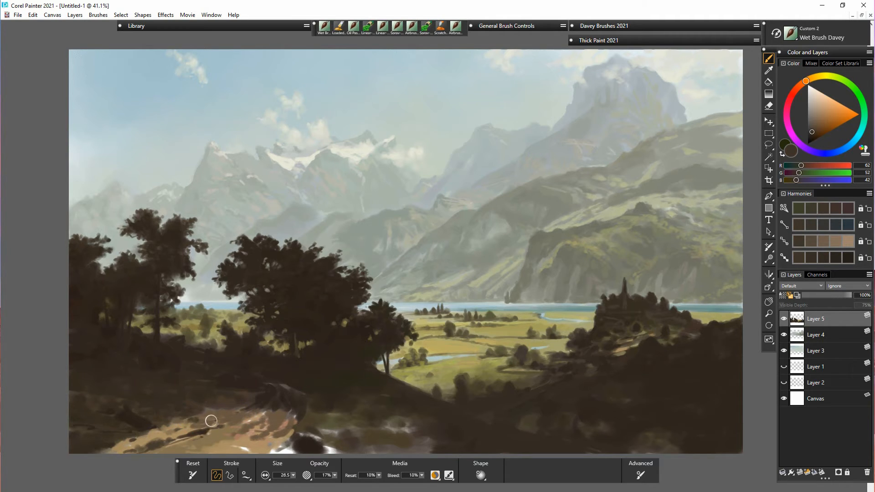
drag(194, 419, 210, 427)
alt+click(150, 428)
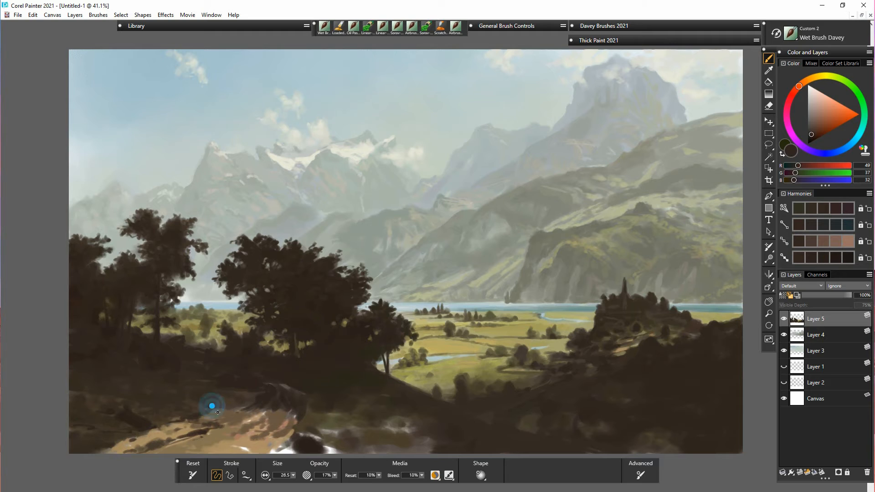
mouse_move(211, 406)
mouse_down()
mouse_move(211, 414)
mouse_move(248, 409)
mouse_up()
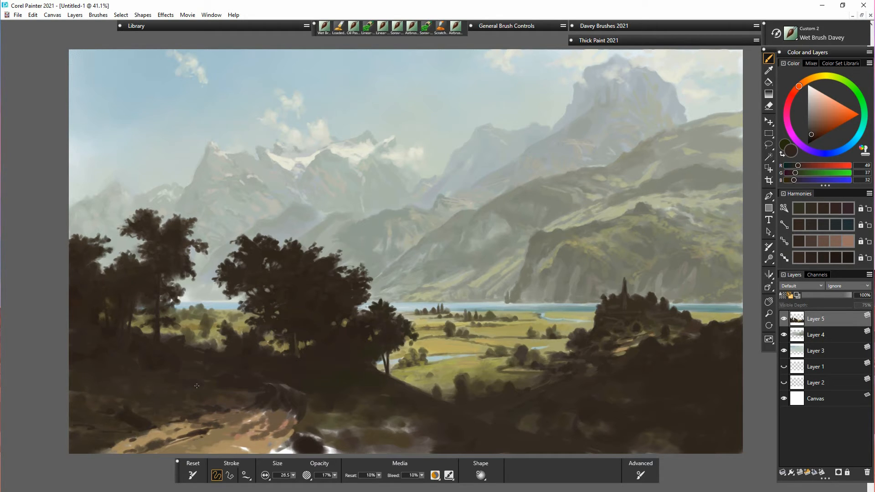
Sample muted grey-browns and paint angular rocks on the dark slope beneath the left-hand trees, undoing unwanted strokes.
alt+click(228, 380)
alt+click(167, 338)
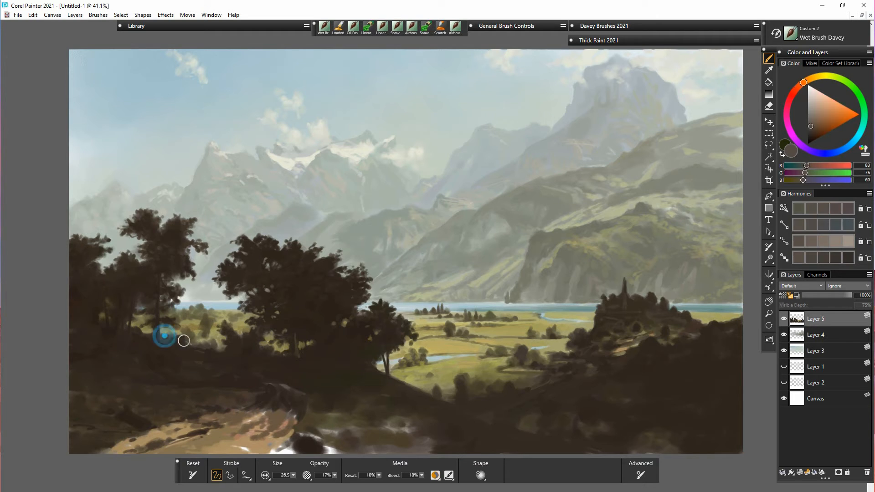
mouse_move(152, 349)
mouse_down()
mouse_move(167, 372)
mouse_move(151, 333)
mouse_move(142, 351)
mouse_move(135, 339)
mouse_move(128, 348)
mouse_move(141, 342)
mouse_move(129, 347)
mouse_move(135, 336)
mouse_move(150, 342)
mouse_move(139, 336)
mouse_move(150, 355)
mouse_move(146, 342)
mouse_move(139, 350)
mouse_move(168, 354)
mouse_move(157, 357)
mouse_move(174, 377)
mouse_up()
alt+click(146, 361)
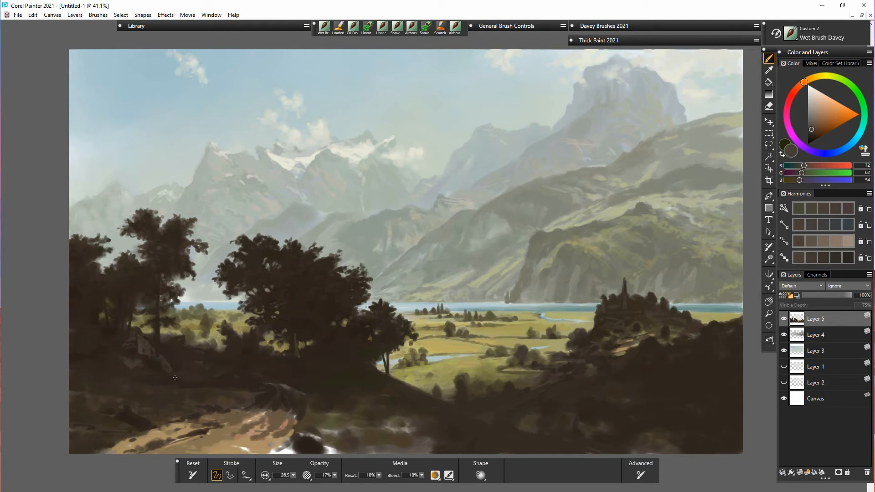
drag(164, 349, 181, 365)
key(ctrl+z)
alt+click(215, 365)
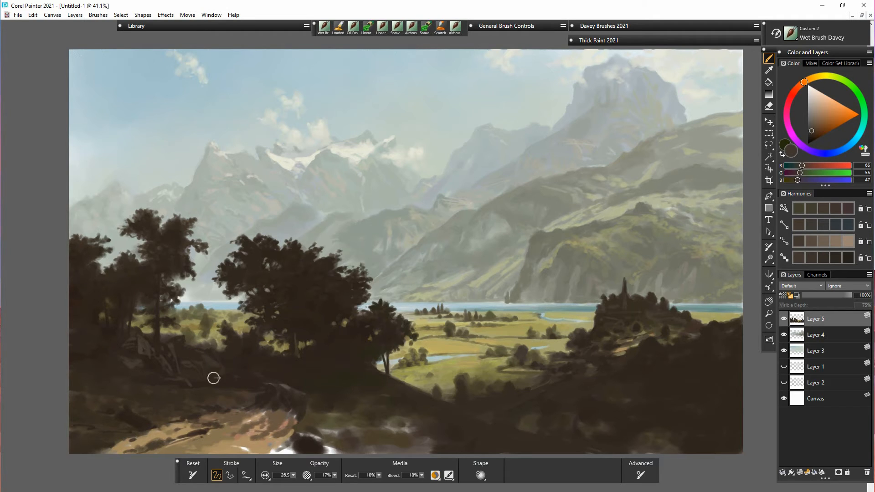
mouse_move(195, 355)
mouse_down()
mouse_move(172, 348)
mouse_move(185, 374)
mouse_move(178, 356)
mouse_up()
drag(117, 352, 144, 340)
key(ctrl+z)
Enlarge the brush to 45.0 and darken the bank and the path's upper right edge with brown strokes.
mouse_move(247, 374)
mouse_down()
mouse_move(287, 382)
mouse_move(275, 389)
mouse_move(296, 393)
mouse_move(270, 401)
mouse_up()
drag(213, 418, 224, 415)
mouse_move(231, 416)
mouse_down()
mouse_move(273, 409)
mouse_move(274, 424)
mouse_move(252, 432)
mouse_move(269, 427)
mouse_up()
drag(293, 475, 296, 476)
mouse_move(254, 433)
mouse_down()
mouse_move(298, 419)
mouse_move(282, 436)
mouse_move(249, 423)
mouse_move(208, 431)
mouse_move(236, 418)
mouse_move(151, 437)
mouse_move(181, 422)
mouse_move(178, 431)
mouse_move(231, 428)
mouse_move(286, 440)
mouse_move(231, 454)
mouse_move(272, 433)
mouse_move(248, 444)
mouse_move(280, 439)
mouse_move(286, 453)
mouse_move(285, 444)
mouse_move(236, 449)
mouse_move(260, 450)
mouse_move(242, 421)
mouse_move(259, 421)
mouse_move(241, 420)
mouse_move(265, 403)
mouse_up()
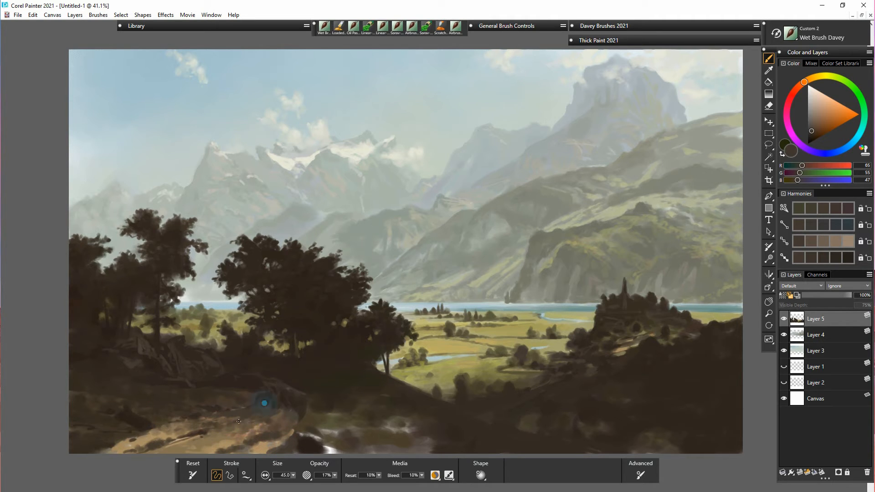
alt+click(269, 399)
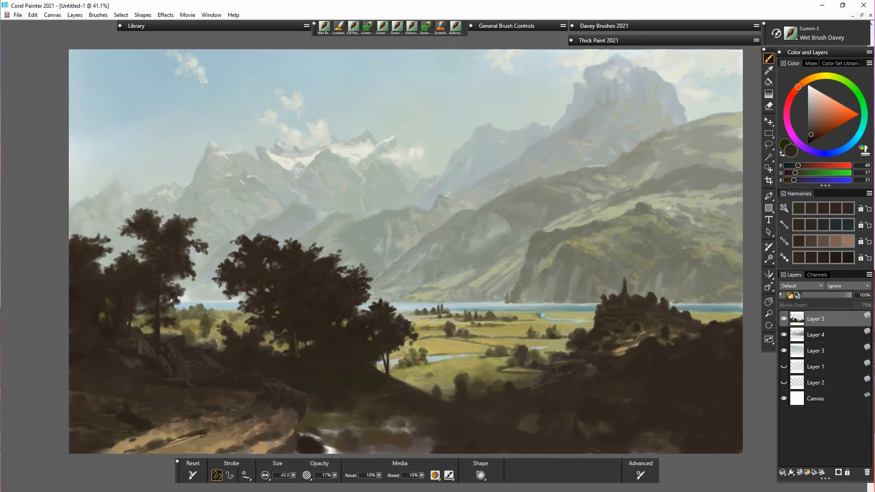
drag(252, 412, 265, 405)
Sample grey-browns from the rocks, lighten the tone and paint soft rock planes along the bank above the path.
alt+click(181, 359)
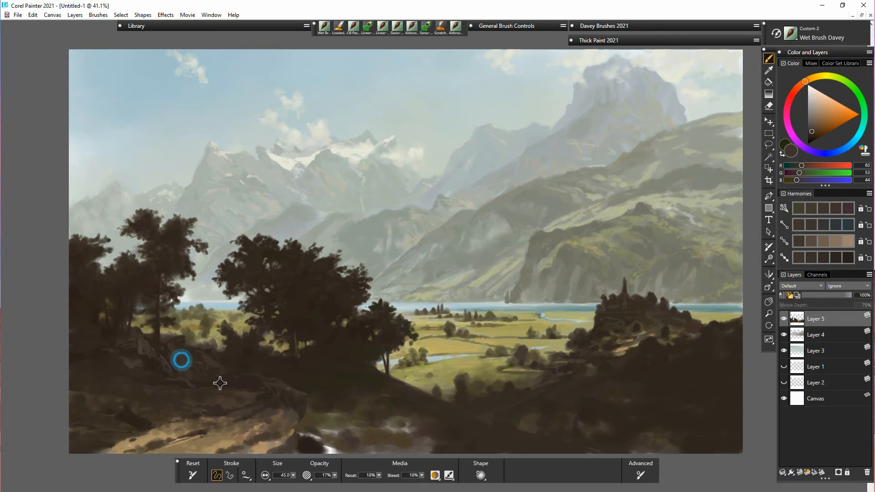
drag(212, 404, 245, 406)
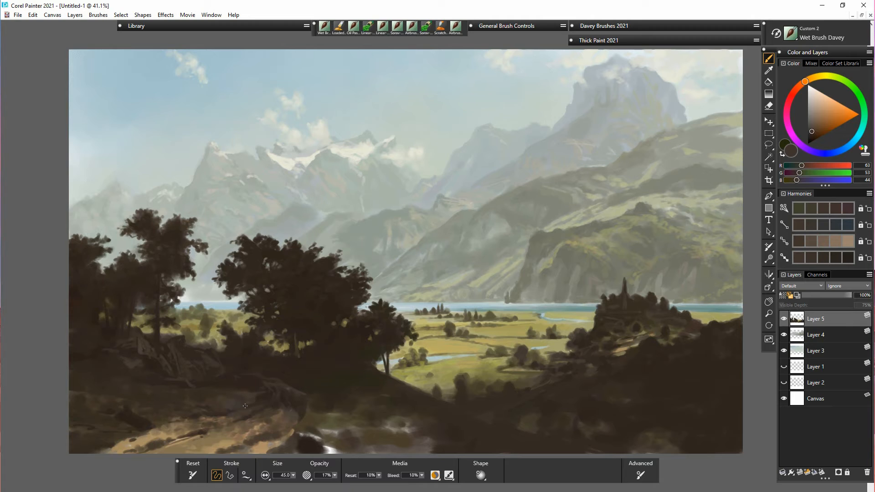
alt+click(148, 349)
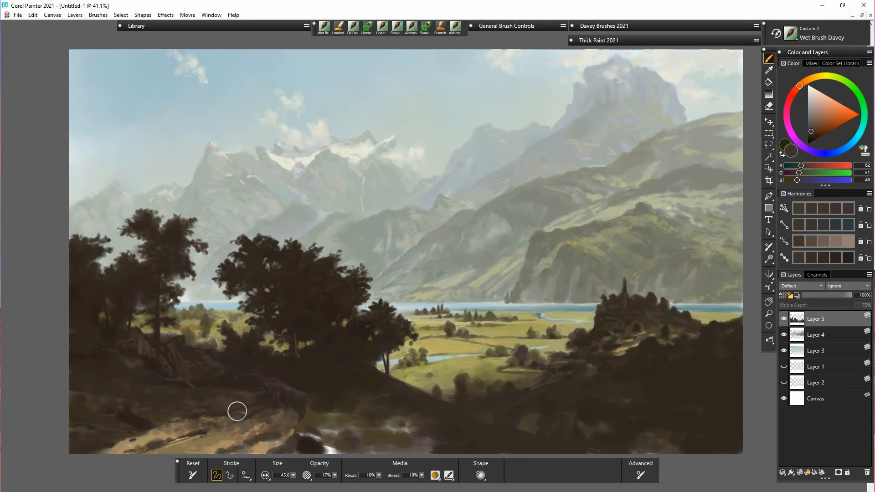
click(810, 126)
mouse_move(222, 405)
mouse_down()
mouse_move(213, 406)
mouse_move(246, 403)
mouse_up()
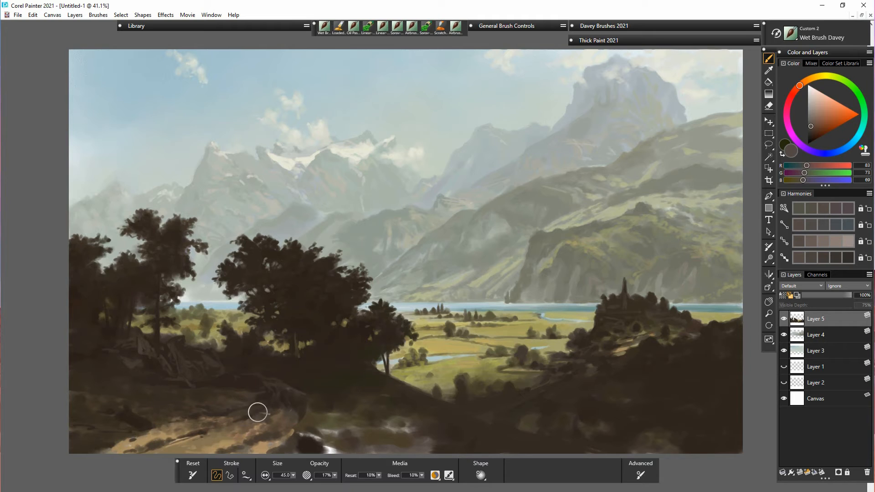
Add grey-brown highlights to the rocks below the left-hand trees and extend rocky tones to the canvas's left edge.
drag(190, 384, 191, 386)
drag(143, 349, 158, 353)
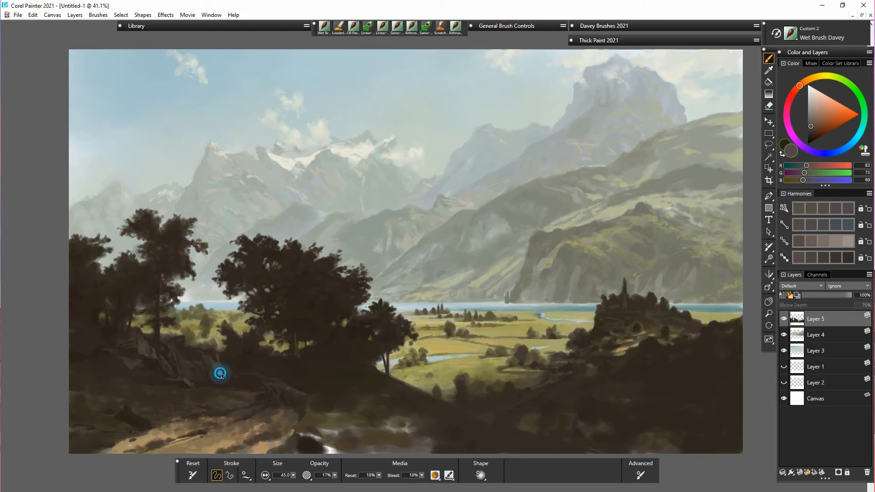
alt+click(218, 412)
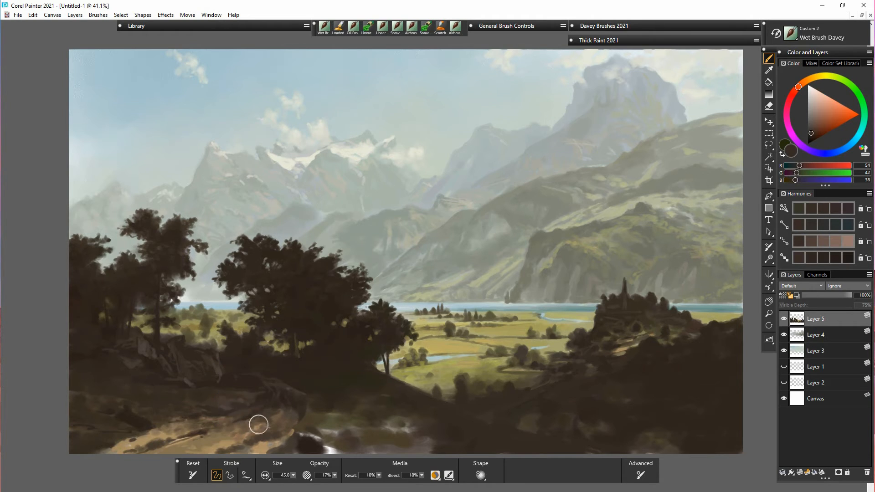
alt+click(235, 404)
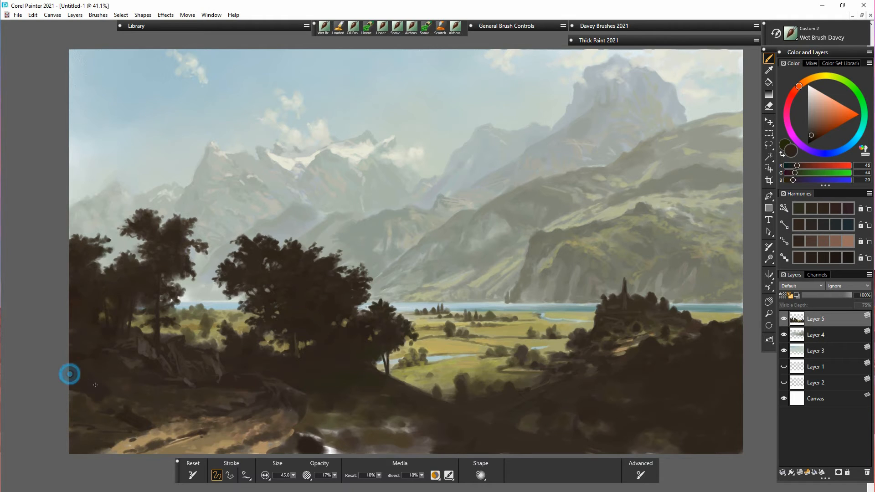
alt+click(145, 361)
drag(72, 394, 93, 404)
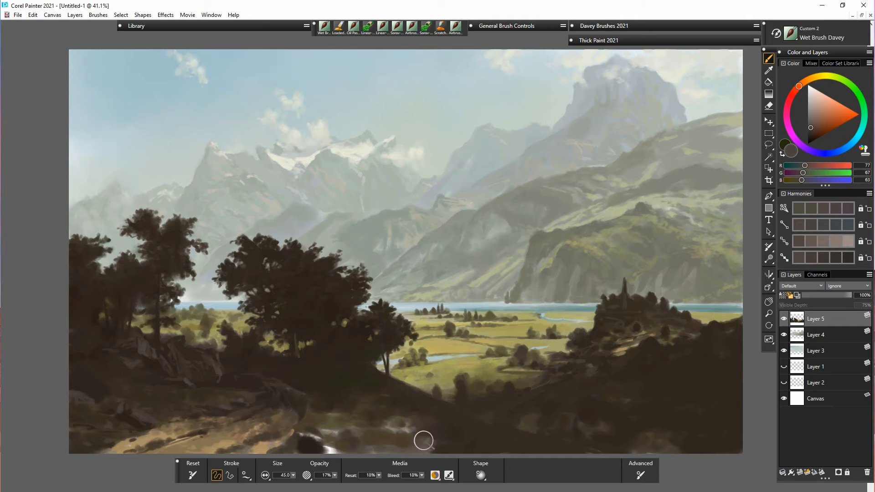
Cover the white gap and pale patches in the ground right of the path with grey-brown and dark brown strokes.
mouse_move(295, 445)
mouse_down()
mouse_move(325, 449)
mouse_move(329, 452)
mouse_up()
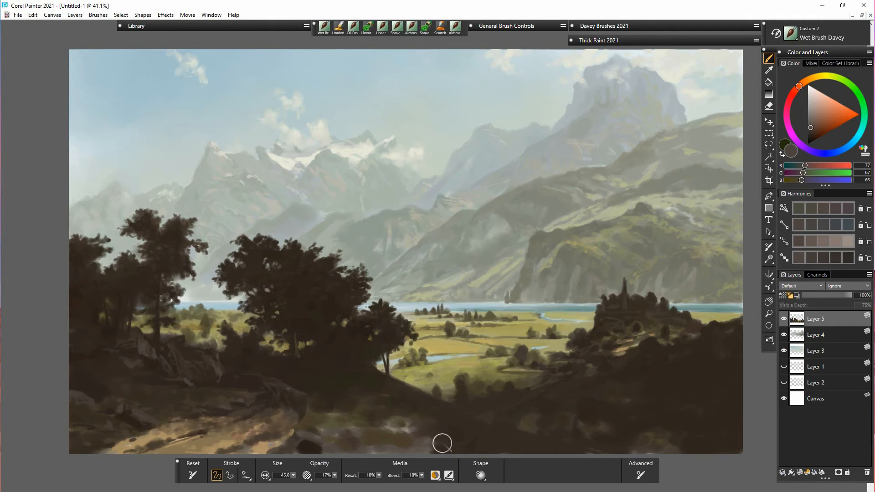
alt+click(385, 426)
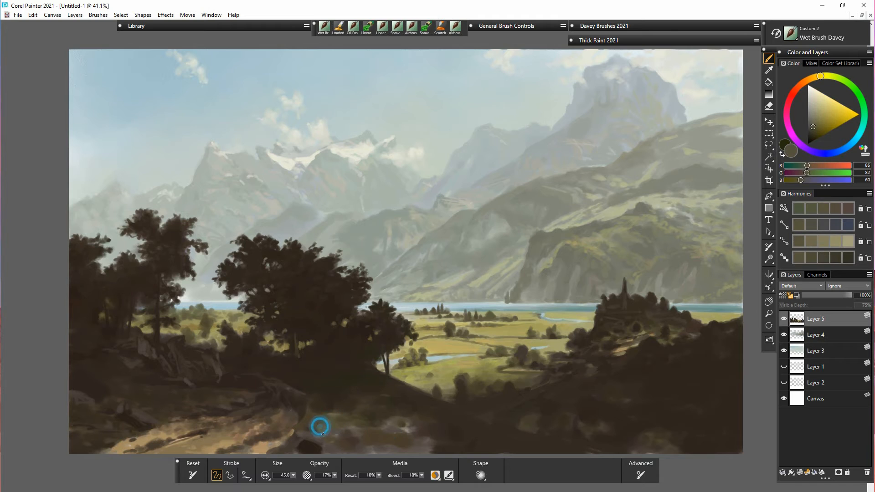
alt+click(410, 437)
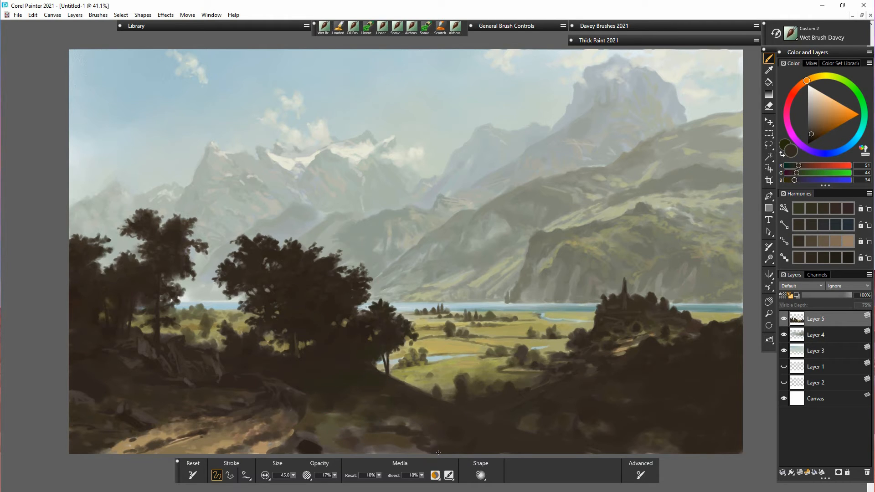
mouse_move(418, 450)
mouse_down()
mouse_move(367, 447)
mouse_move(411, 428)
mouse_move(353, 428)
mouse_up()
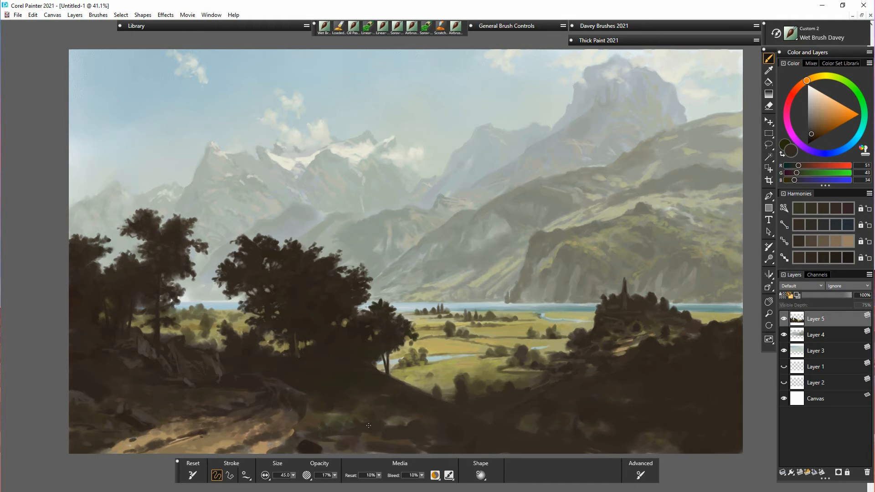
mouse_move(339, 437)
mouse_down()
mouse_move(365, 443)
mouse_move(387, 425)
mouse_move(403, 448)
mouse_up()
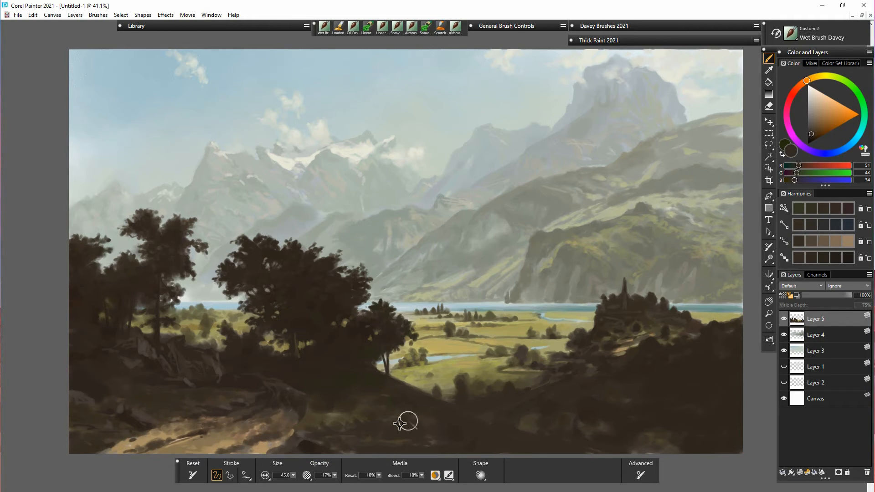
Sample olive from the foreground ground, make it more saturated and paint grassy touches along the bank left of the path.
alt+click(327, 421)
click(147, 407)
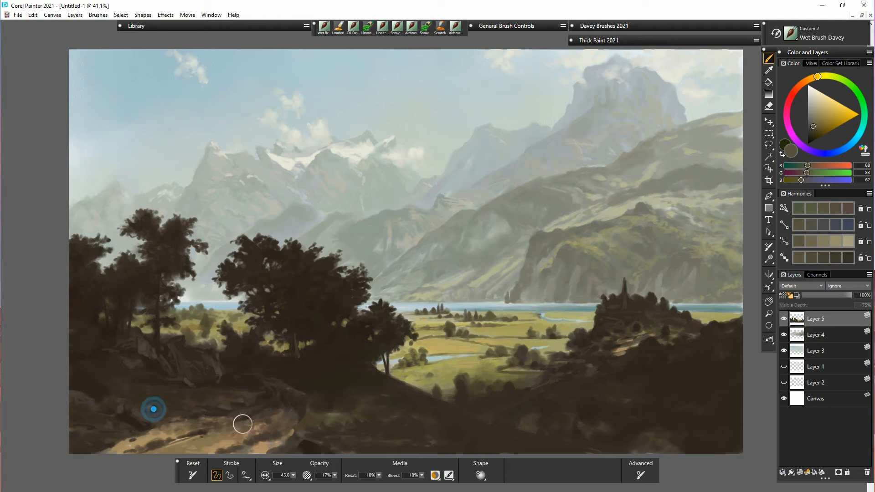
click(816, 126)
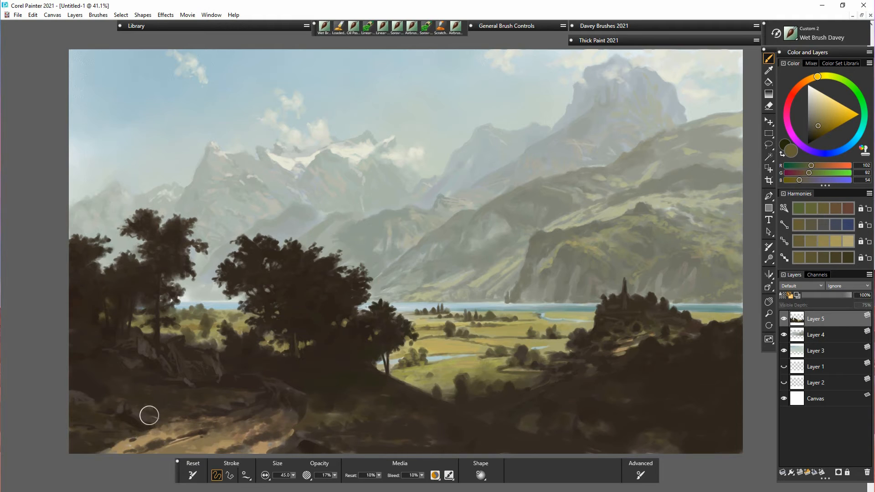
drag(146, 410, 174, 408)
mouse_move(160, 410)
mouse_down()
mouse_move(190, 415)
mouse_move(182, 420)
mouse_move(154, 403)
mouse_up()
mouse_move(139, 403)
mouse_down()
mouse_move(157, 393)
mouse_move(149, 403)
mouse_move(106, 393)
mouse_move(122, 400)
mouse_move(105, 406)
mouse_move(115, 428)
mouse_move(88, 417)
mouse_move(118, 426)
mouse_move(98, 434)
mouse_move(110, 436)
mouse_move(98, 444)
mouse_move(77, 435)
mouse_up()
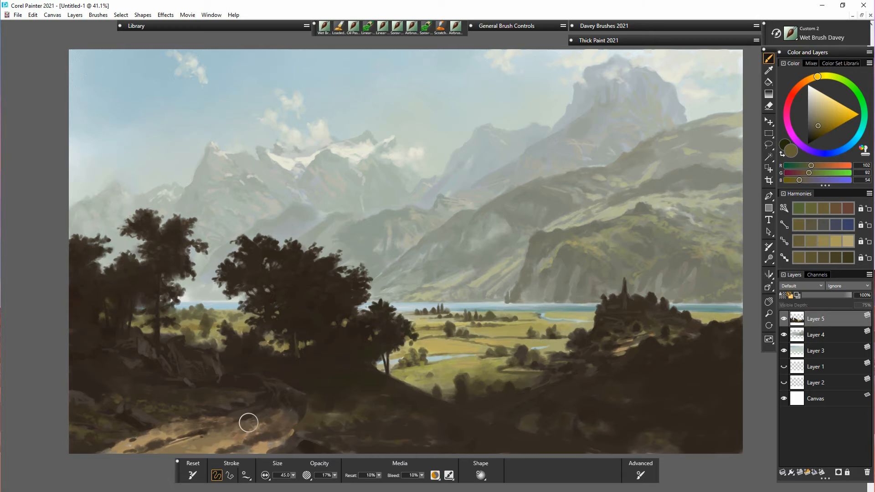
Paint olive grass and leafy tufts on the bank left of the path, reducing the brush size to 25.6.
mouse_move(169, 393)
mouse_down()
mouse_move(157, 392)
mouse_move(201, 397)
mouse_move(157, 396)
mouse_move(147, 367)
mouse_move(137, 378)
mouse_up()
drag(294, 477, 289, 475)
mouse_move(141, 367)
mouse_down()
mouse_move(130, 403)
mouse_move(136, 405)
mouse_move(132, 399)
mouse_move(141, 398)
mouse_move(121, 391)
mouse_move(146, 348)
mouse_move(126, 395)
mouse_move(132, 388)
mouse_move(145, 403)
mouse_move(118, 405)
mouse_move(154, 422)
mouse_move(133, 439)
mouse_up()
Sample a rock tone, set it to grey RGB 120, 107, 102 and paint small rocks beside the path and near the canvas's left edge.
alt+click(159, 360)
click(812, 118)
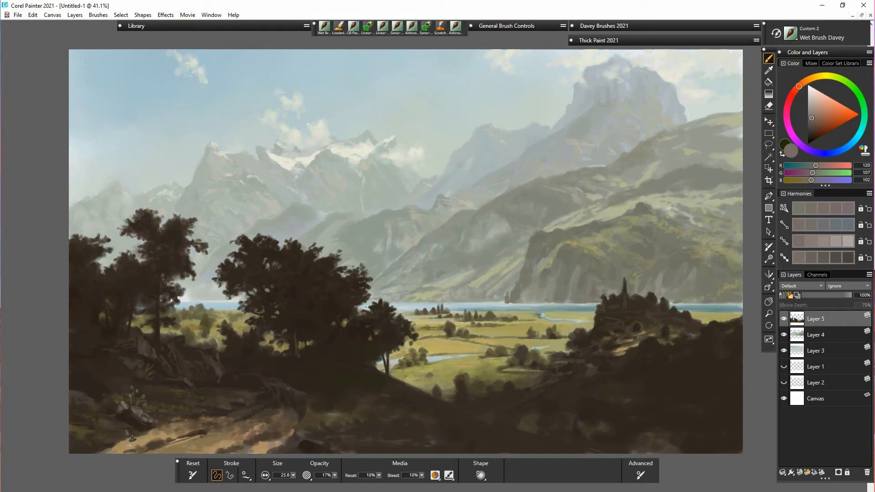
click(126, 438)
click(114, 432)
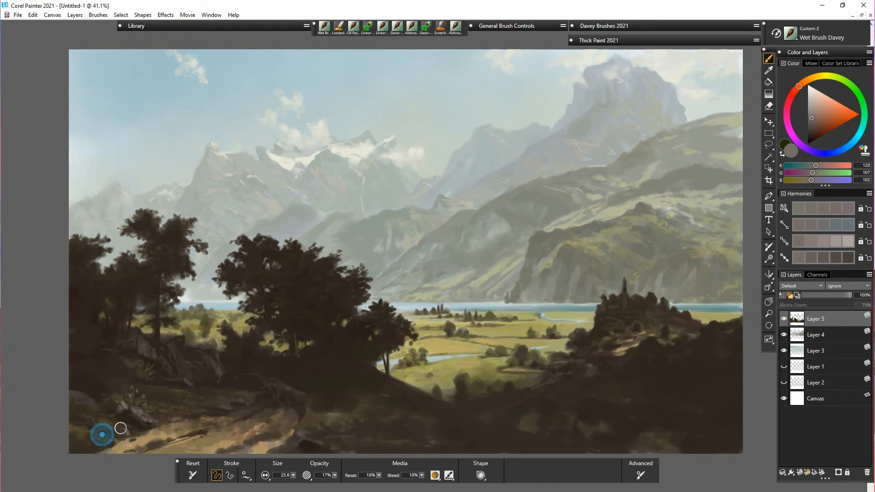
click(120, 425)
click(111, 424)
click(119, 423)
click(80, 402)
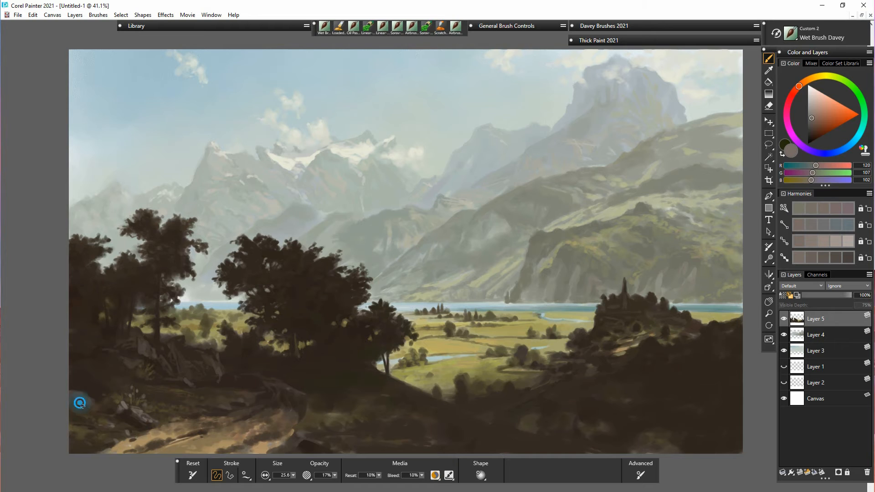
drag(81, 397, 88, 396)
Lighten the grey to RGB 155, 142, 137 and highlight the top planes of the rock beside the path's left end.
drag(814, 115, 811, 110)
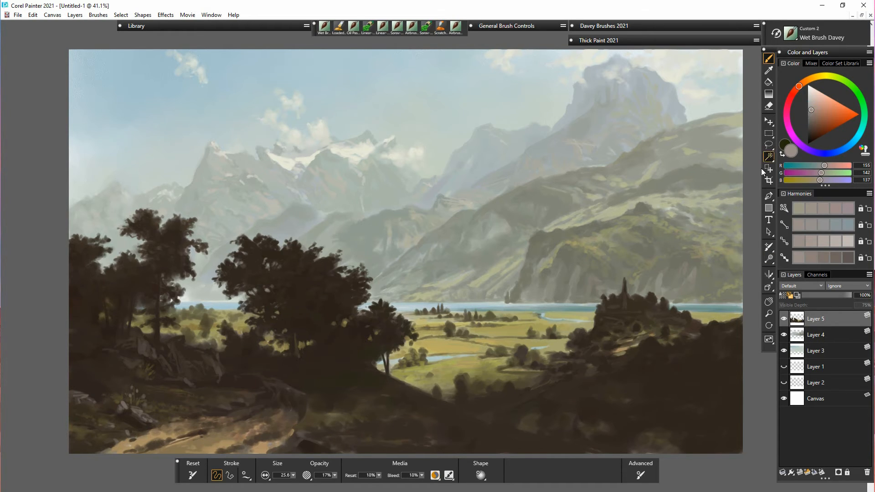
click(120, 408)
click(124, 406)
click(124, 408)
drag(131, 408, 159, 424)
click(139, 413)
Dab pale grey flecks on the plant above the rock and light accents on the rocks below the left-hand trees.
click(126, 394)
click(130, 387)
click(126, 395)
click(136, 393)
click(139, 393)
click(137, 343)
click(142, 354)
click(142, 353)
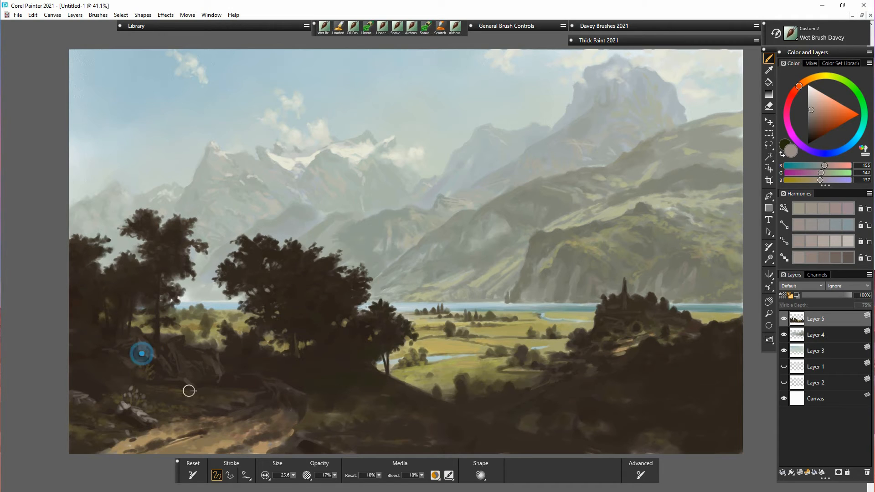
Paint light grey stones on the path and in the dark ground along the lower edge right of it.
click(203, 423)
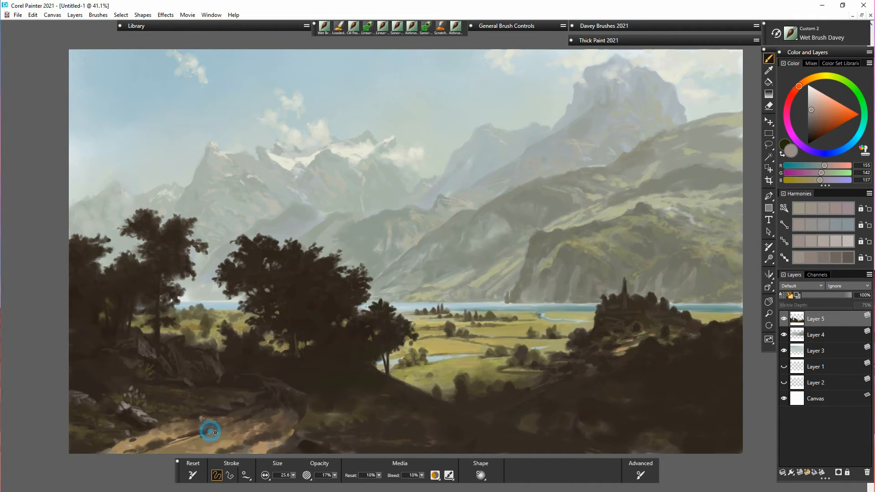
click(302, 443)
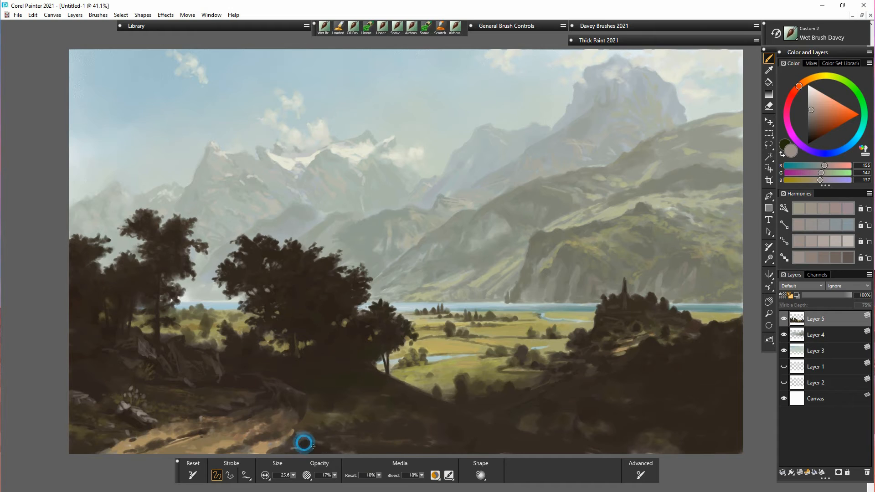
click(303, 445)
click(316, 446)
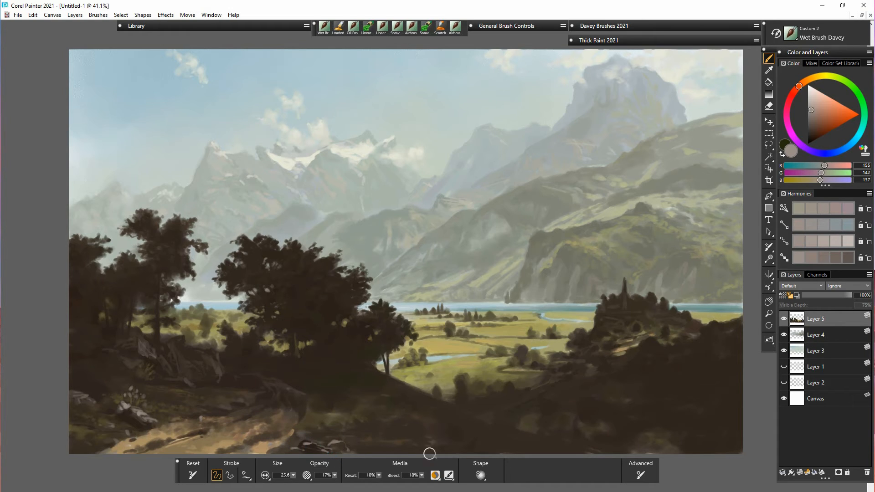
click(383, 443)
click(423, 441)
click(420, 438)
Sample dark browns from the left-hand rocks and shade the new stones and the ground right of the path.
alt+click(140, 420)
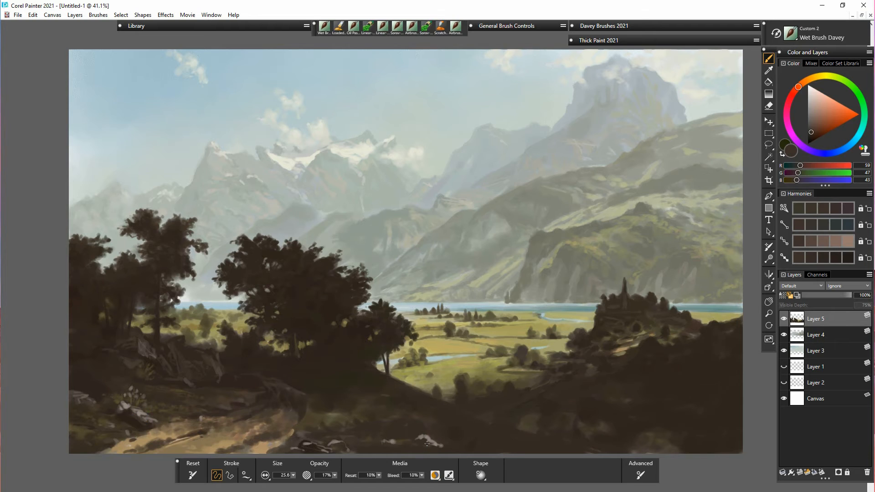
alt+click(184, 361)
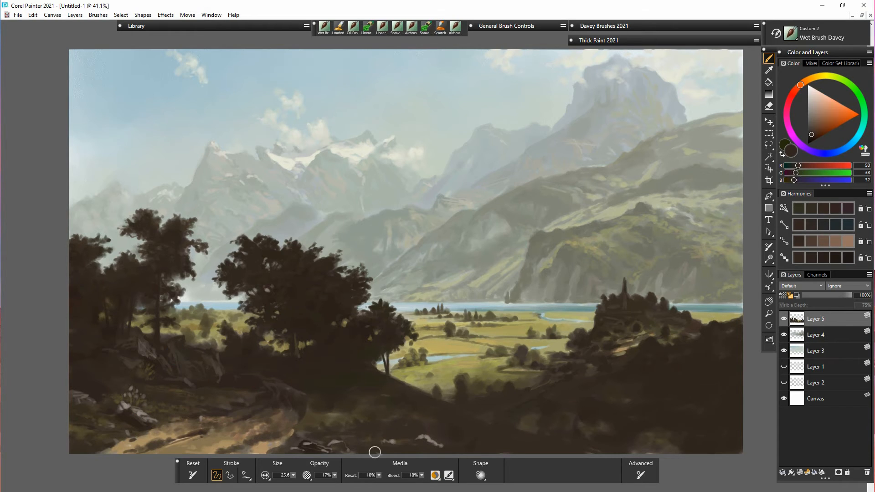
click(421, 441)
alt+click(131, 420)
drag(418, 441, 428, 447)
mouse_move(395, 423)
mouse_down()
mouse_move(387, 429)
mouse_move(406, 430)
mouse_up()
mouse_move(352, 432)
mouse_down()
mouse_move(364, 409)
mouse_move(321, 418)
mouse_move(334, 415)
mouse_move(328, 405)
mouse_move(307, 407)
mouse_up()
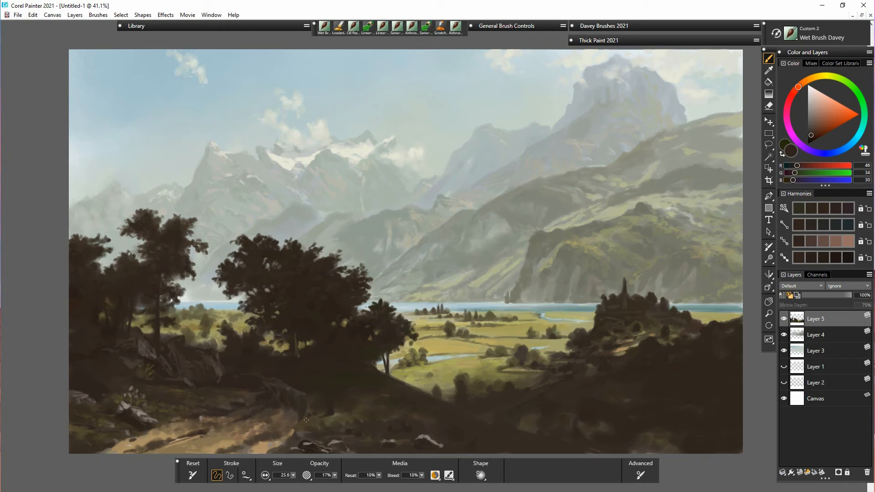
Paint dark brown ruts and shadows along the far bend of the path and through its middle.
click(276, 426)
click(278, 425)
click(287, 418)
click(281, 412)
click(272, 413)
drag(287, 415, 302, 421)
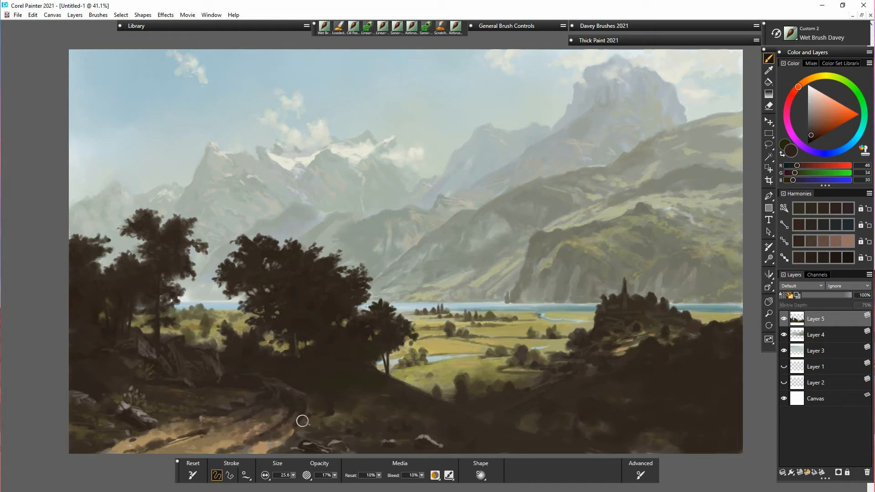
click(273, 405)
click(259, 412)
click(211, 426)
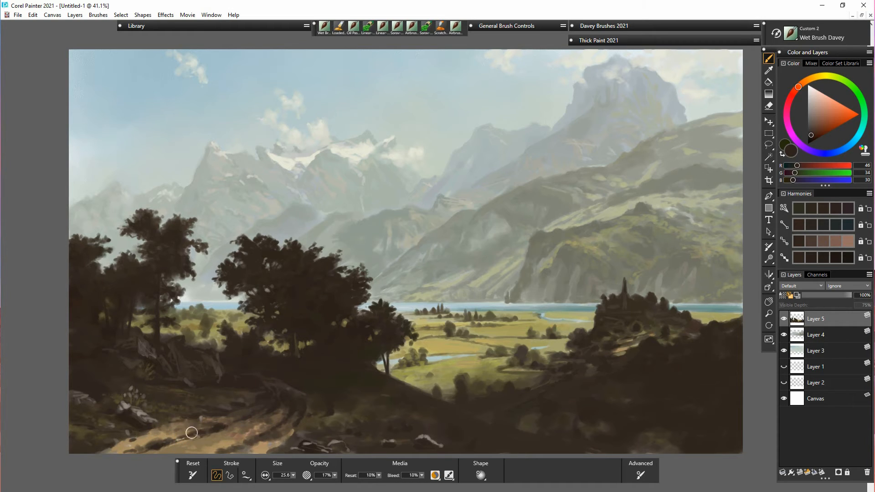
Add dark brown shadows around the stones left of the path and cracks in the rocks below the left-hand trees.
click(143, 431)
click(145, 417)
click(109, 417)
click(79, 404)
click(83, 404)
click(205, 390)
click(201, 387)
click(213, 388)
click(215, 395)
click(189, 368)
click(178, 344)
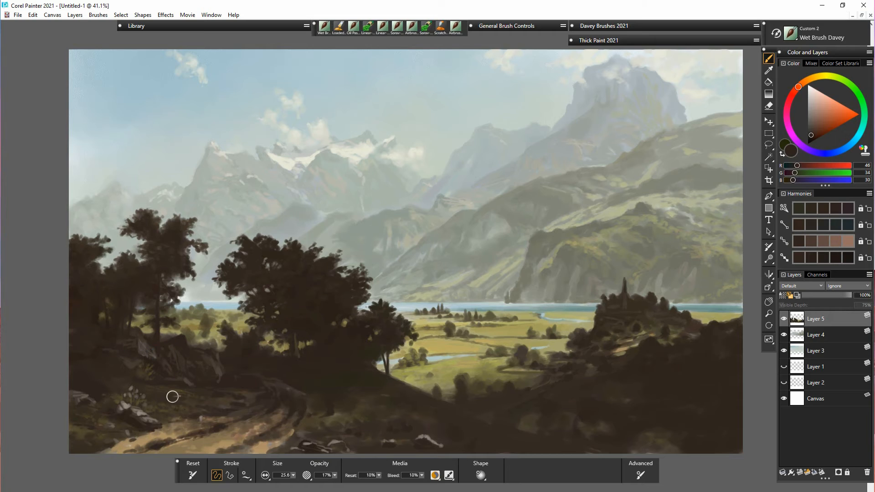
Darken the slope right of the path beneath the trees with dark brown strokes, enlarging the brush to 60.6.
mouse_move(339, 398)
mouse_down()
mouse_move(326, 402)
mouse_move(300, 385)
mouse_up()
drag(485, 426, 510, 438)
drag(420, 424, 426, 425)
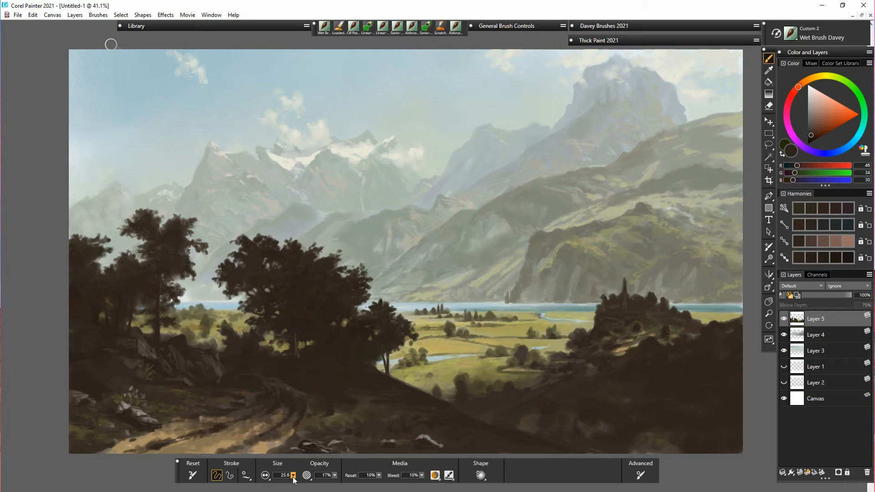
drag(293, 475, 311, 479)
drag(439, 410, 433, 408)
mouse_move(371, 410)
mouse_down()
mouse_move(330, 388)
mouse_move(350, 374)
mouse_move(305, 382)
mouse_move(348, 373)
mouse_up()
Sample the dark foreground brown, lighten it to RGB 74, 61, 46 and brush it over the ground at the lower centre.
alt+click(467, 427)
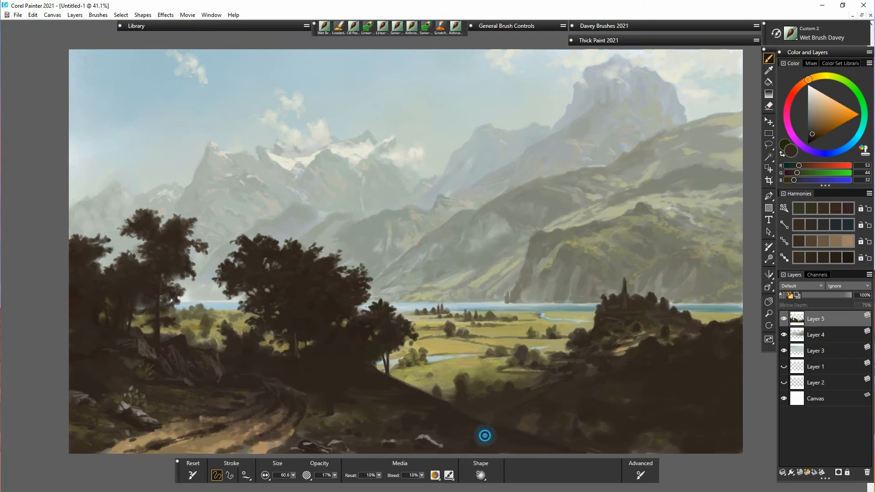
drag(484, 436, 502, 434)
click(813, 130)
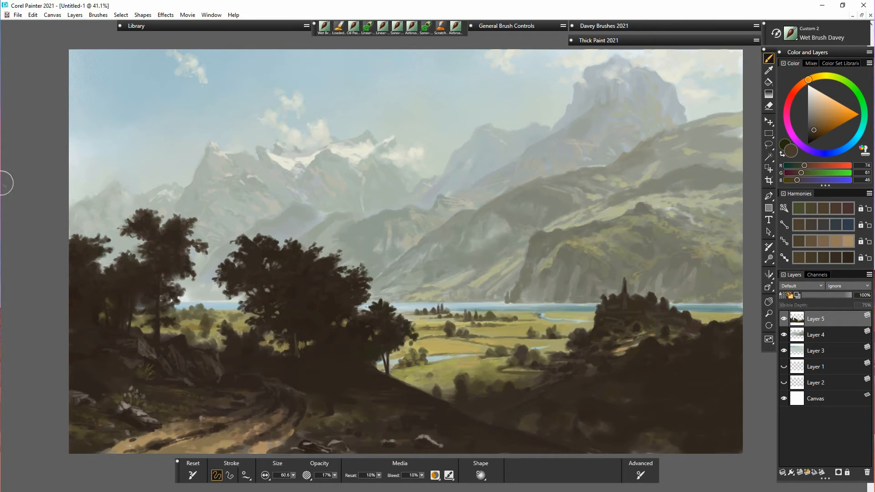
mouse_move(467, 438)
mouse_down()
mouse_move(478, 441)
mouse_move(453, 440)
mouse_up()
Shift the brown's hue to a dark olive and paint soft grass over the slope and under the central trees.
drag(809, 85, 822, 79)
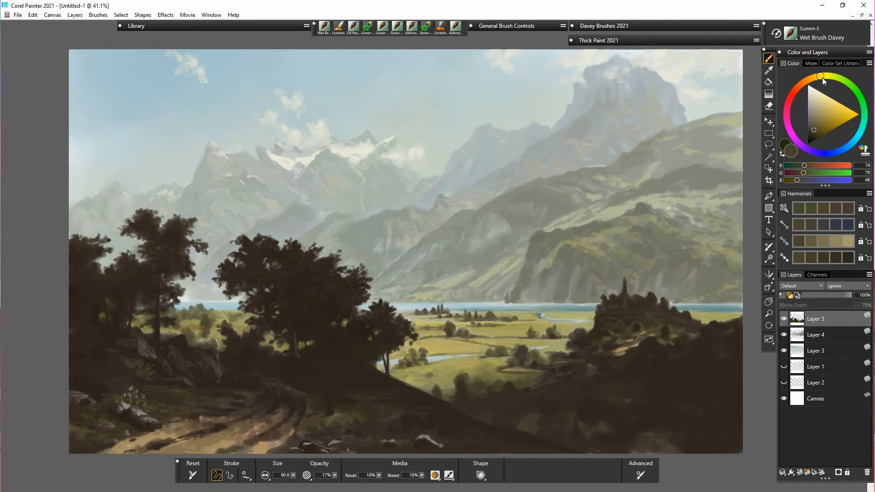
mouse_move(466, 442)
mouse_down()
mouse_move(508, 433)
mouse_move(528, 445)
mouse_move(483, 436)
mouse_move(384, 387)
mouse_move(432, 410)
mouse_move(349, 403)
mouse_move(360, 402)
mouse_move(328, 387)
mouse_move(318, 399)
mouse_move(332, 392)
mouse_move(327, 383)
mouse_move(341, 397)
mouse_move(287, 377)
mouse_move(324, 373)
mouse_move(314, 375)
mouse_up()
drag(256, 386, 188, 387)
mouse_move(248, 389)
mouse_down()
mouse_move(219, 386)
mouse_move(249, 392)
mouse_up()
mouse_move(300, 364)
mouse_down()
mouse_move(269, 364)
mouse_move(292, 361)
mouse_move(237, 364)
mouse_move(263, 366)
mouse_move(228, 356)
mouse_move(235, 352)
mouse_move(224, 357)
mouse_move(287, 358)
mouse_move(272, 360)
mouse_move(406, 404)
mouse_move(416, 391)
mouse_move(396, 416)
mouse_move(406, 397)
mouse_move(328, 344)
mouse_up()
mouse_move(341, 355)
mouse_down()
mouse_move(356, 350)
mouse_move(377, 359)
mouse_move(378, 407)
mouse_move(395, 412)
mouse_move(395, 395)
mouse_move(363, 367)
mouse_move(368, 357)
mouse_move(324, 362)
mouse_move(354, 355)
mouse_move(348, 372)
mouse_move(351, 362)
mouse_move(293, 376)
mouse_move(349, 379)
mouse_move(296, 373)
mouse_move(293, 381)
mouse_move(242, 384)
mouse_up()
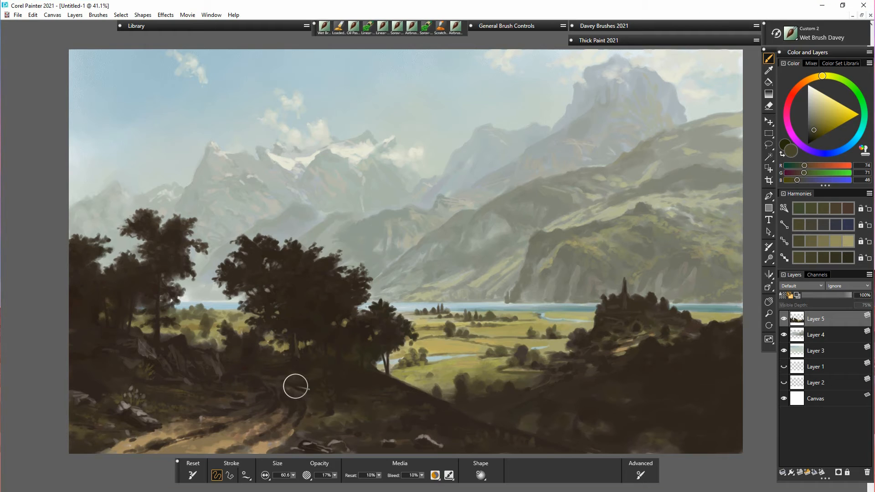
Sample dark brown RGB 49, 37, 33 and even out the hillside below the ruin and the ground under the central trees.
alt+click(424, 407)
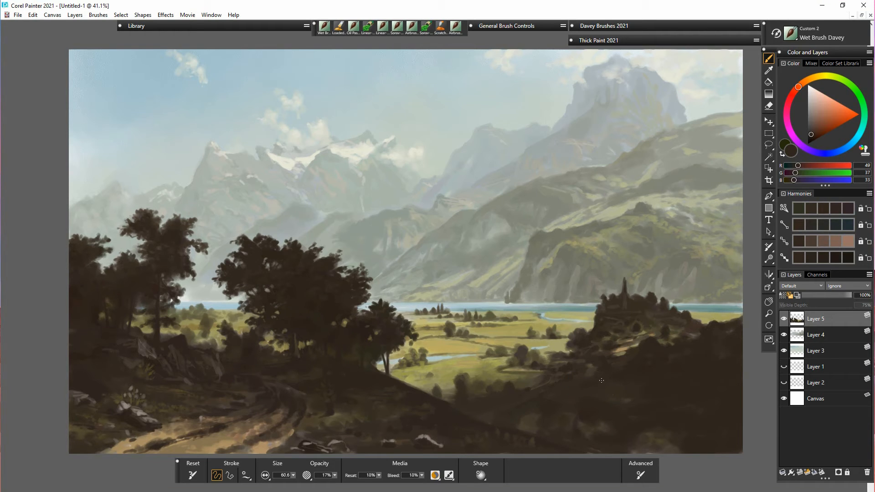
mouse_move(619, 376)
mouse_down()
mouse_move(506, 410)
mouse_move(468, 410)
mouse_move(474, 401)
mouse_move(463, 400)
mouse_move(508, 422)
mouse_move(570, 413)
mouse_move(575, 428)
mouse_up()
drag(580, 442, 574, 441)
mouse_move(627, 437)
mouse_down()
mouse_move(619, 402)
mouse_move(596, 398)
mouse_move(618, 390)
mouse_up()
mouse_move(671, 377)
mouse_down()
mouse_move(625, 367)
mouse_move(652, 349)
mouse_move(641, 371)
mouse_move(642, 432)
mouse_move(664, 447)
mouse_move(523, 422)
mouse_move(703, 412)
mouse_move(665, 357)
mouse_up()
mouse_move(354, 359)
mouse_down()
mouse_move(323, 362)
mouse_move(315, 372)
mouse_move(327, 381)
mouse_move(299, 386)
mouse_move(316, 391)
mouse_move(293, 392)
mouse_move(307, 389)
mouse_move(285, 382)
mouse_move(246, 397)
mouse_up()
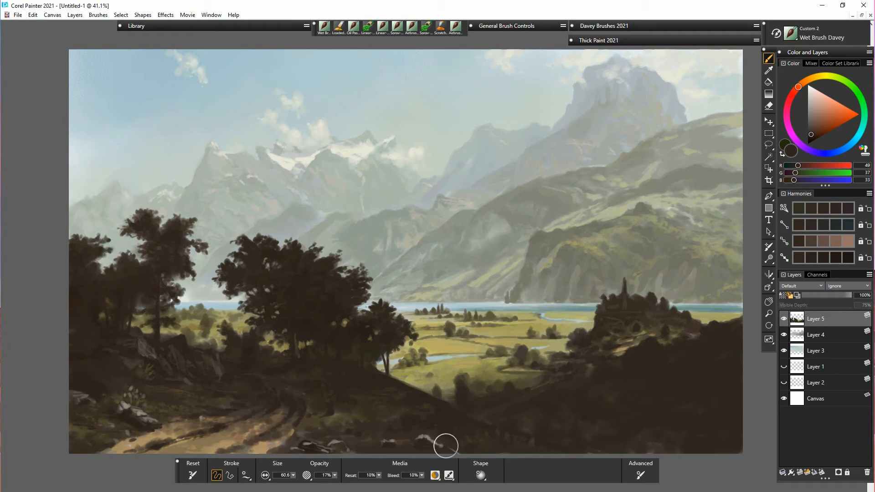
Mix a saturated red of RGB 139, 59, 51 and reduce the brush size to 14.6.
click(815, 128)
click(795, 91)
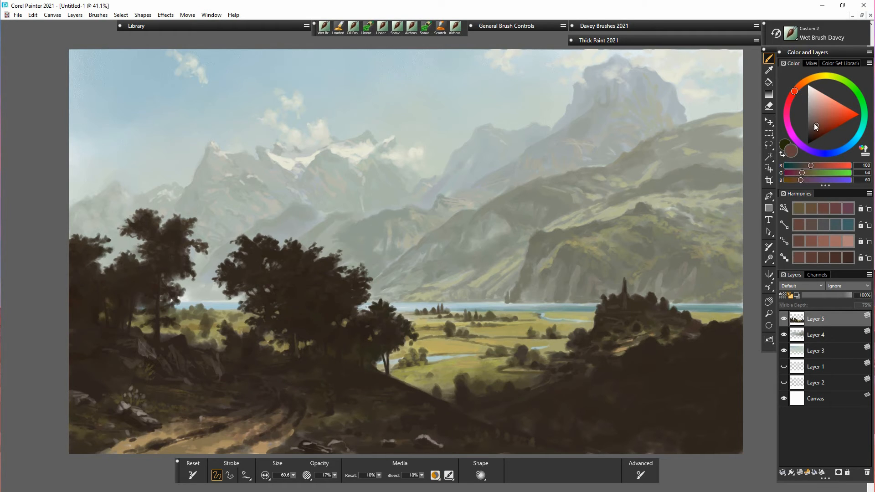
click(815, 122)
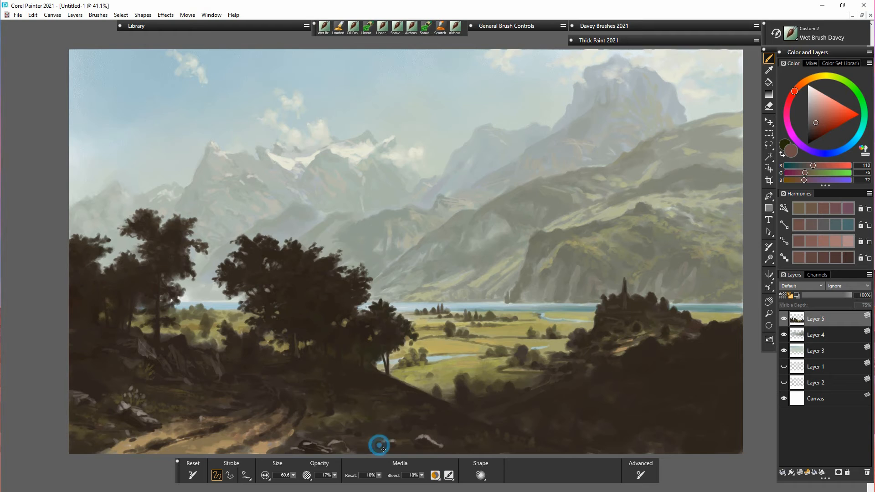
click(817, 122)
drag(795, 91, 806, 92)
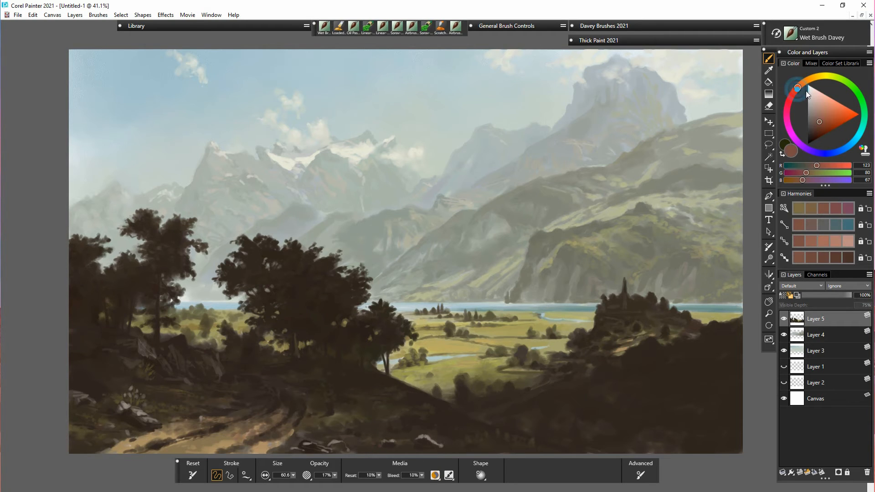
click(293, 475)
click(286, 485)
drag(799, 92, 793, 97)
click(293, 475)
click(282, 485)
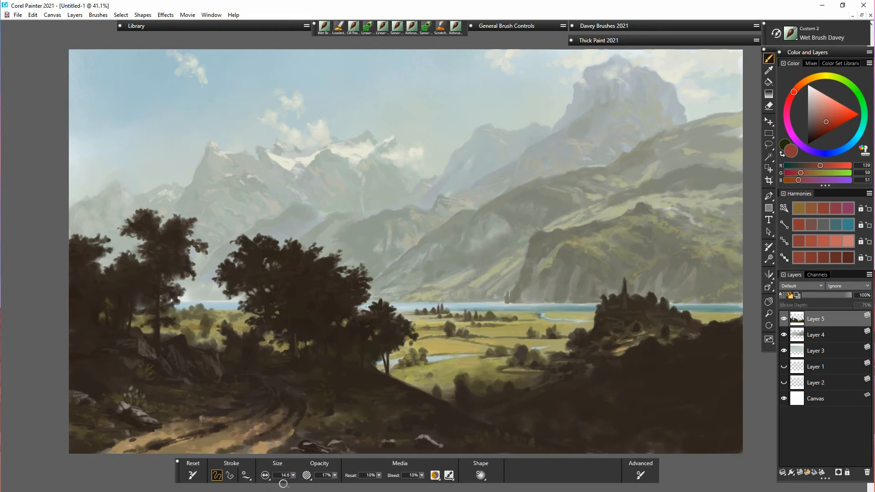
Dot small red flowers near the stones right of the path and on the left bank, undoing one stray touch.
mouse_move(402, 436)
mouse_down()
mouse_move(410, 435)
mouse_move(377, 439)
mouse_move(382, 448)
mouse_move(357, 440)
mouse_move(377, 433)
mouse_up()
click(350, 447)
key(ctrl+z)
click(111, 382)
drag(101, 383, 106, 384)
click(104, 394)
Mix orange-brown RGB 129, 85, 47 and paint autumnal touches over the ground right of the path, enlarging the brush to 46.5.
click(818, 123)
drag(294, 475, 284, 477)
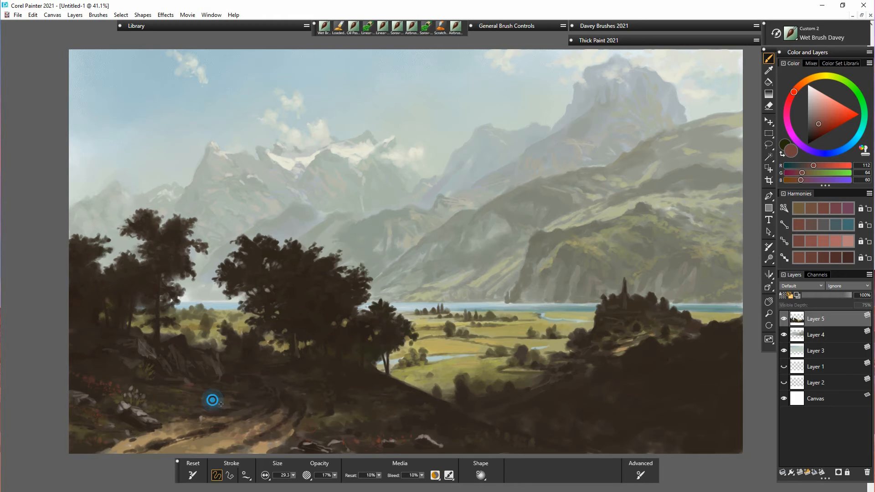
drag(794, 86, 805, 84)
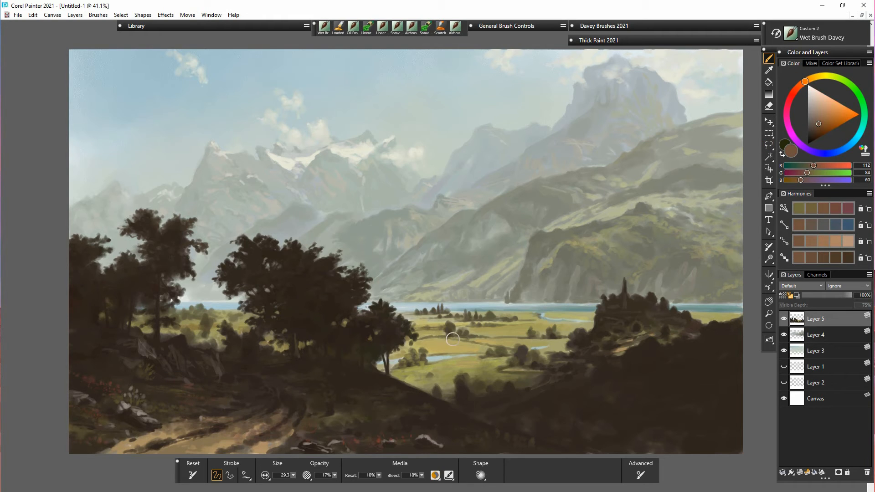
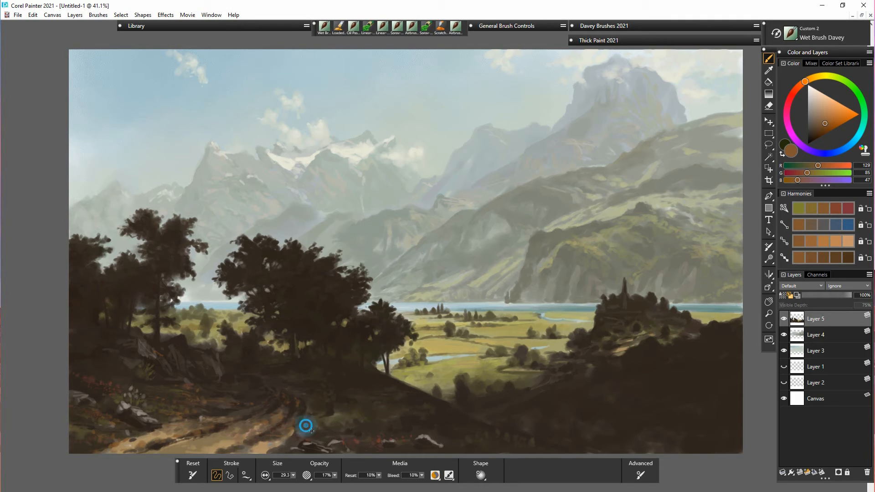
mouse_move(305, 423)
mouse_down()
mouse_move(302, 436)
mouse_move(309, 426)
mouse_up()
mouse_move(411, 451)
mouse_down()
mouse_move(373, 447)
mouse_move(393, 447)
mouse_move(386, 435)
mouse_move(397, 435)
mouse_move(373, 426)
mouse_move(399, 418)
mouse_up()
drag(292, 475, 296, 476)
mouse_move(361, 427)
mouse_down()
mouse_move(389, 415)
mouse_move(336, 423)
mouse_move(363, 420)
mouse_up()
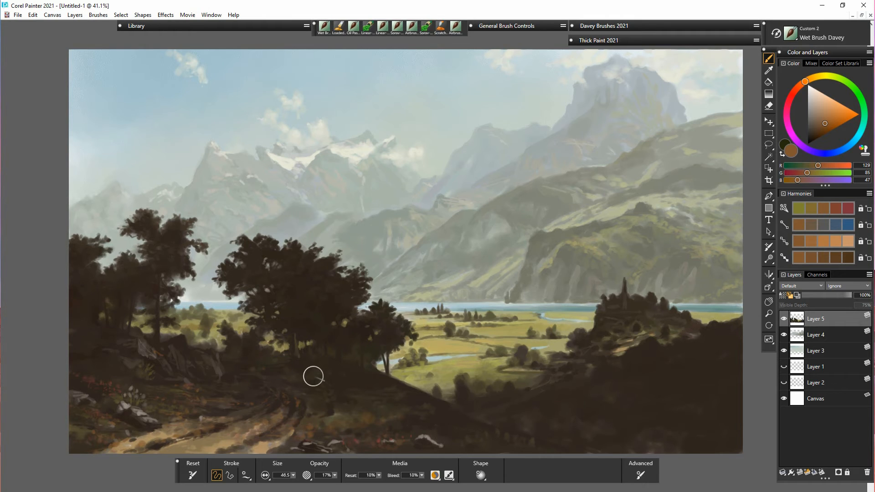
Sample brown RGB 73, 55, 38 from under the central trees and paint it over the banks behind and left of the path.
alt+click(257, 370)
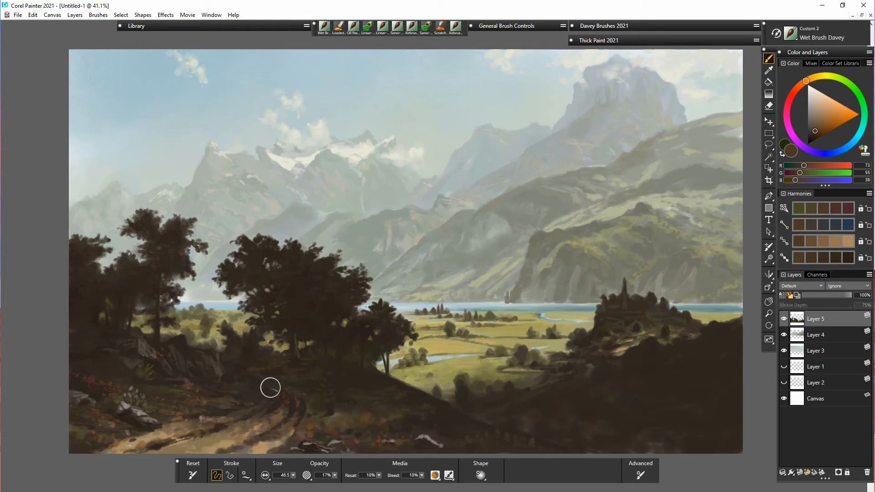
drag(186, 386, 207, 391)
mouse_move(120, 372)
mouse_down()
mouse_move(92, 365)
mouse_move(109, 370)
mouse_up()
Sample olive near the valley's edge, lighten it to RGB 105, 92, 55 and add grassy touches on and beside the path.
alt+click(484, 392)
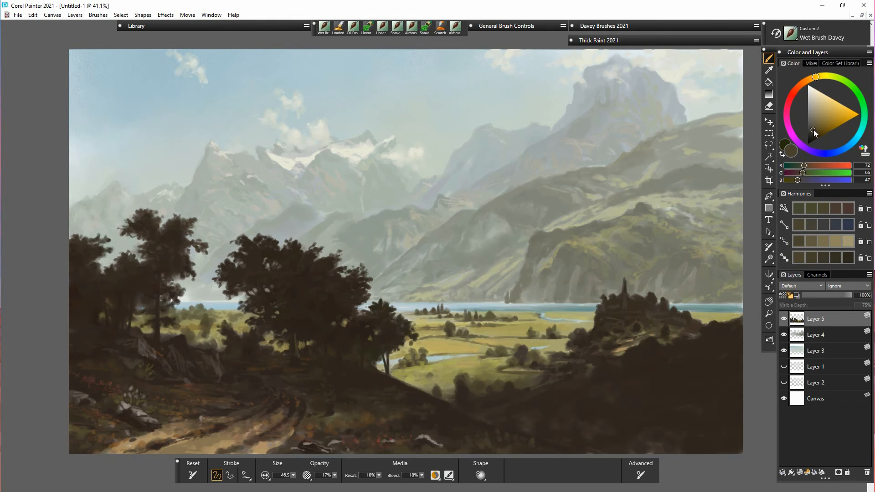
drag(813, 130, 818, 124)
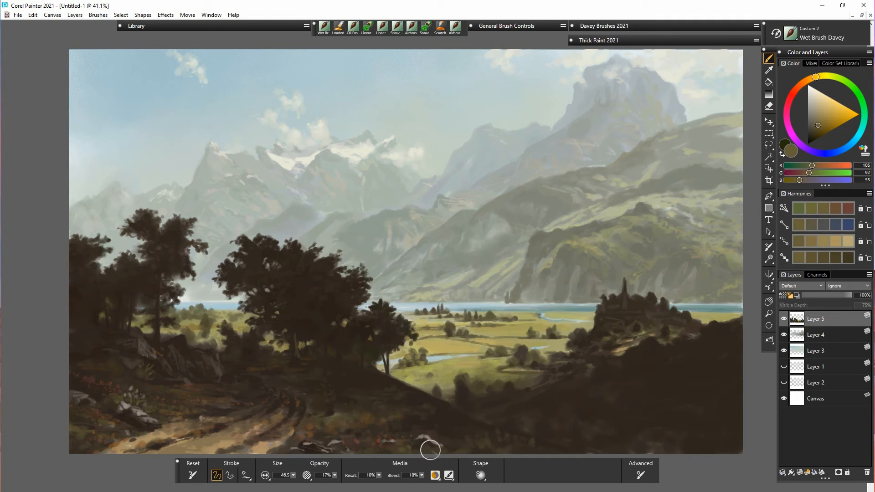
mouse_move(359, 434)
mouse_down()
mouse_move(376, 428)
mouse_move(329, 438)
mouse_up()
drag(108, 440, 85, 442)
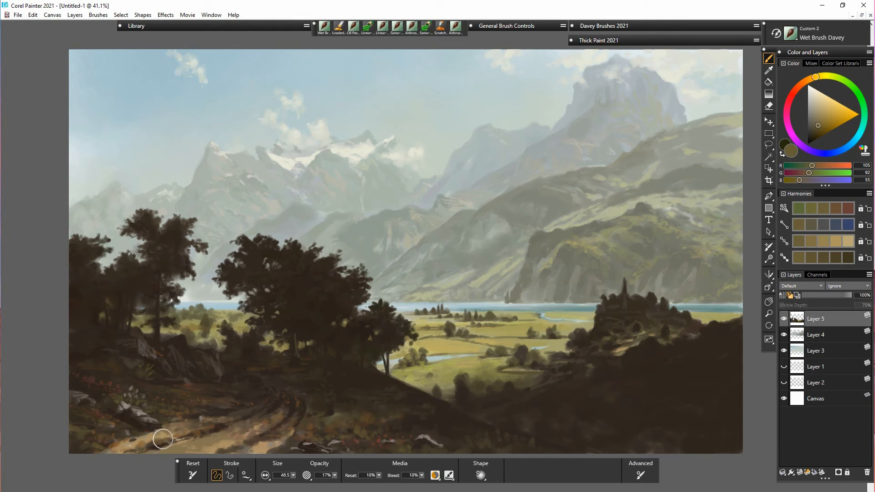
drag(155, 443, 141, 448)
mouse_move(205, 428)
mouse_down()
mouse_move(278, 414)
mouse_move(284, 402)
mouse_move(205, 411)
mouse_move(258, 402)
mouse_up()
mouse_move(340, 415)
mouse_down()
mouse_move(303, 411)
mouse_move(359, 406)
mouse_up()
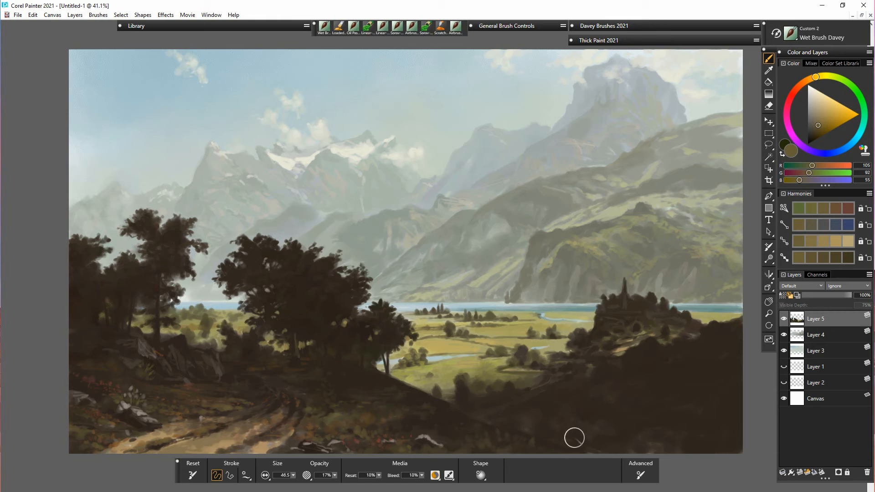
Enlarge the brush to 106.5, mix olive RGB 124, 121, 54 and paint soft grassy touches over the slope right of the path.
drag(294, 476, 304, 476)
drag(412, 425, 424, 421)
click(822, 123)
drag(816, 78, 824, 75)
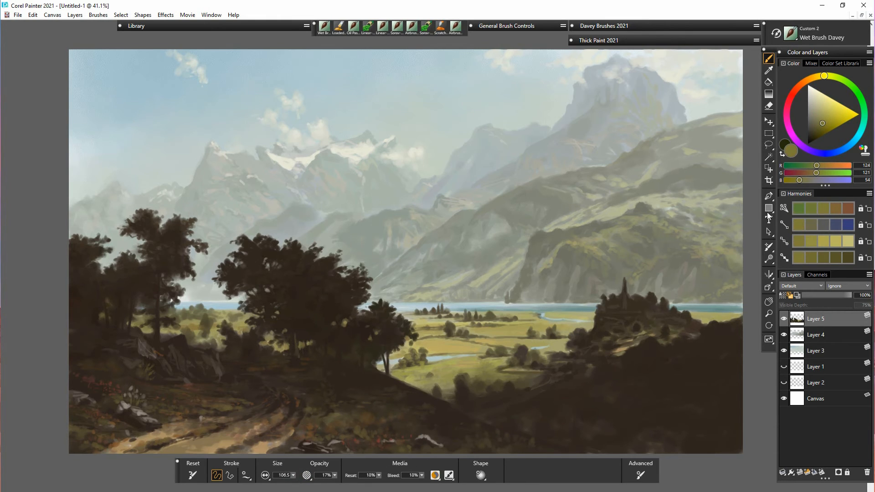
click(397, 427)
mouse_move(406, 430)
mouse_down()
mouse_move(425, 429)
mouse_move(392, 428)
mouse_move(439, 431)
mouse_move(452, 441)
mouse_move(440, 447)
mouse_move(485, 450)
mouse_up()
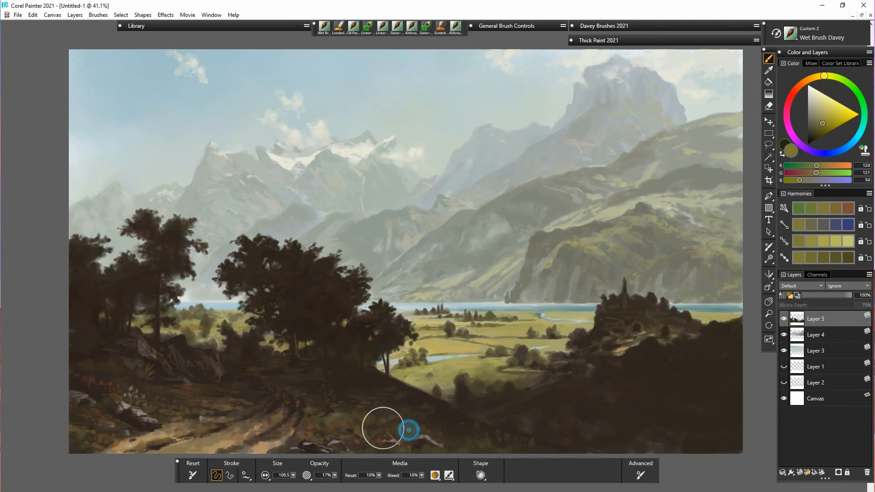
drag(381, 428, 341, 442)
drag(71, 443, 89, 434)
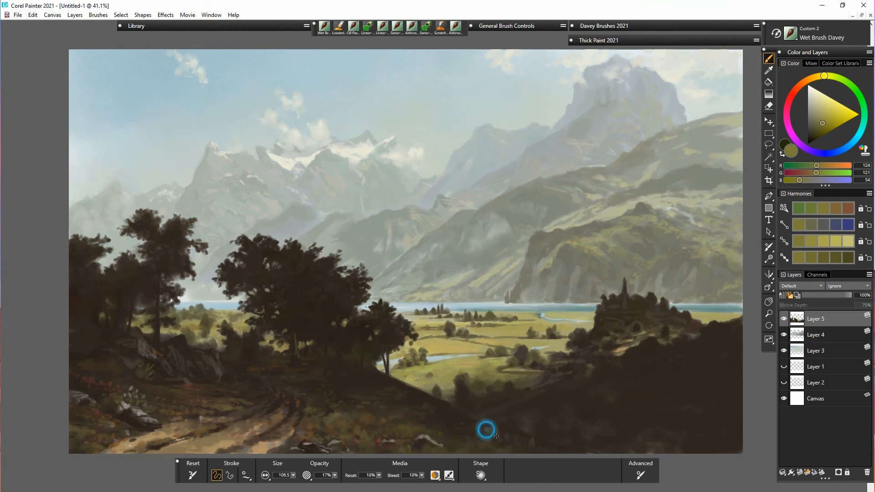
mouse_move(486, 428)
mouse_down()
mouse_move(548, 450)
mouse_move(467, 419)
mouse_move(490, 437)
mouse_up()
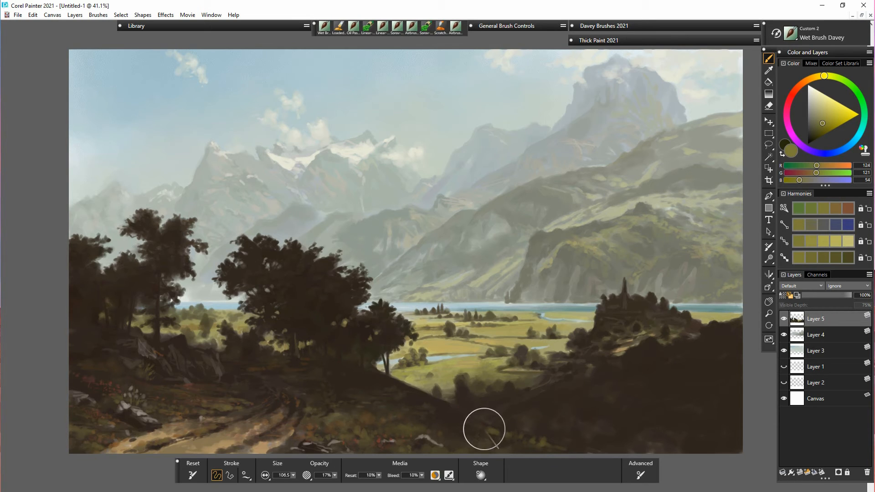
mouse_move(377, 382)
mouse_down()
mouse_move(415, 394)
mouse_move(344, 386)
mouse_move(399, 395)
mouse_move(438, 414)
mouse_up()
mouse_move(486, 437)
mouse_down()
mouse_move(527, 449)
mouse_move(446, 416)
mouse_move(456, 424)
mouse_move(438, 429)
mouse_move(455, 446)
mouse_up()
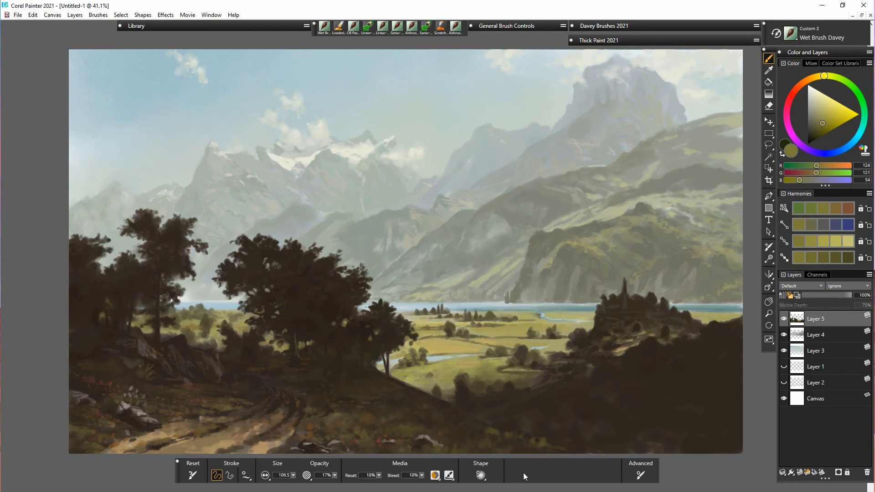
Mix tan RGB 149, 122, 81, reduce the brush to 21.0 and dot small flowers beside the stones right of the path and on the left bank.
click(823, 118)
drag(824, 75, 816, 83)
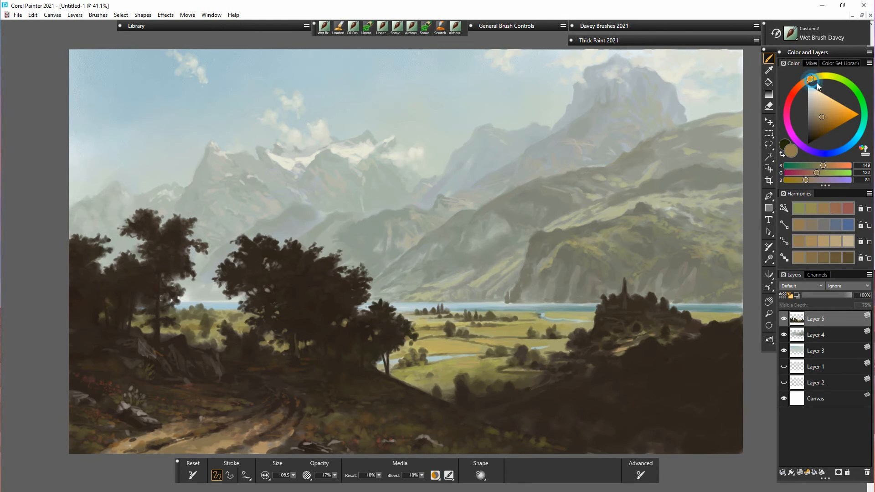
click(293, 475)
click(290, 484)
drag(348, 432, 351, 437)
click(354, 428)
click(360, 435)
click(353, 439)
click(363, 433)
click(363, 428)
click(359, 425)
click(348, 445)
drag(129, 388, 139, 394)
Sample the red of the left bank's flowers, brighten it to RGB 140, 72, 54 and dot more red flowers there.
alt+click(114, 387)
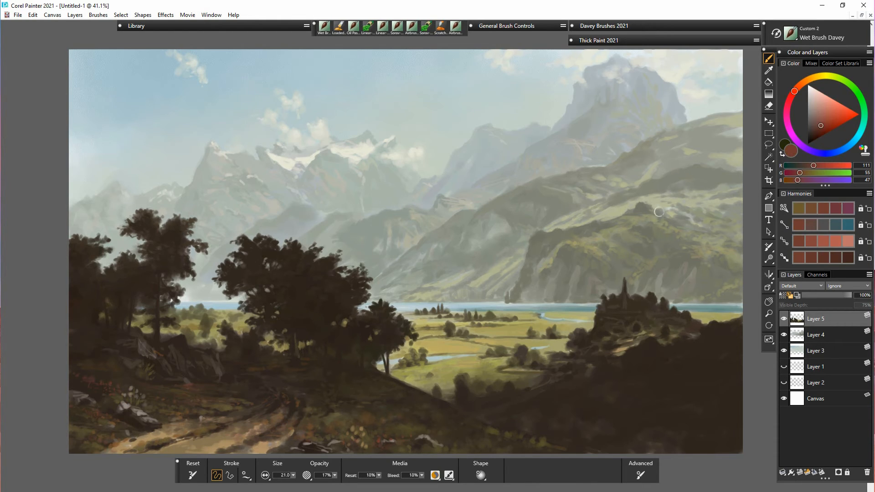
click(826, 122)
drag(794, 91, 797, 88)
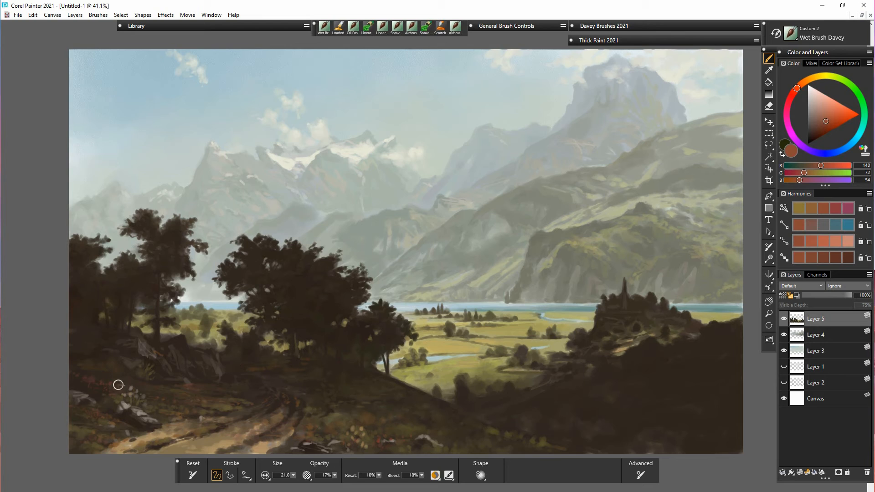
click(81, 382)
click(86, 383)
click(90, 385)
click(92, 382)
click(96, 387)
click(96, 383)
click(88, 381)
Dot red flowers with the same colour among the stones and grass right of the path.
click(372, 445)
click(378, 444)
click(375, 447)
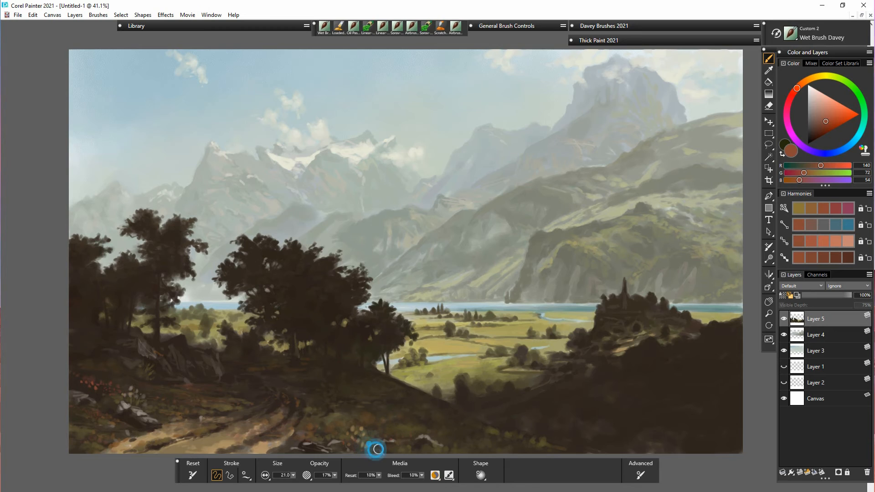
click(380, 442)
click(394, 447)
click(396, 448)
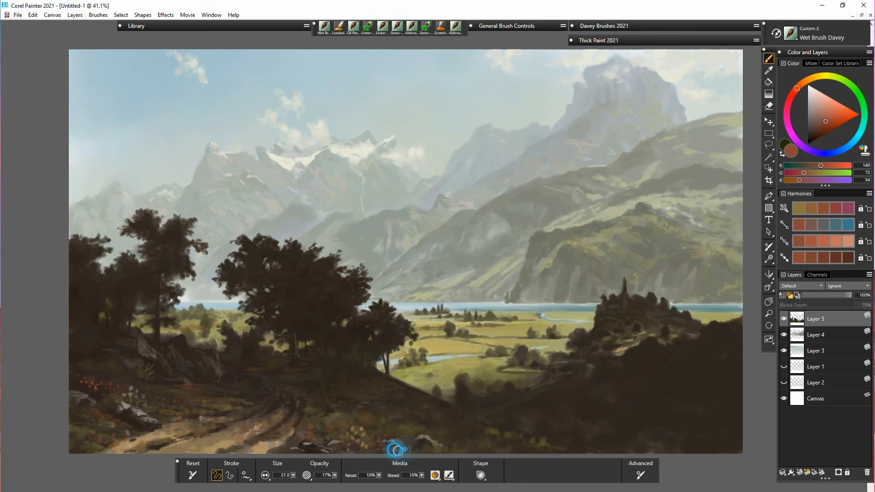
click(418, 447)
click(390, 452)
click(368, 451)
click(363, 448)
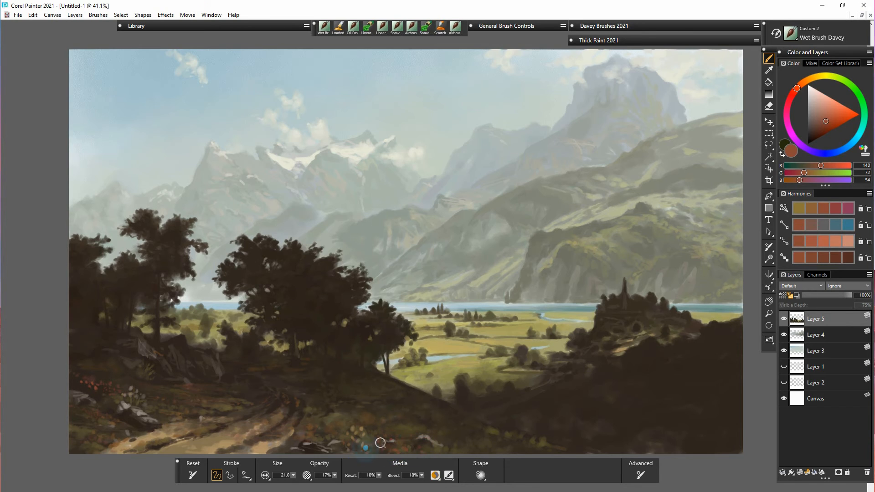
Sample grey RGB 145, 133, 127 and brown RGB 104, 86, 66 and paint small shapes where the path meets the trees, undoing a stray touch.
click(191, 380)
alt+click(162, 413)
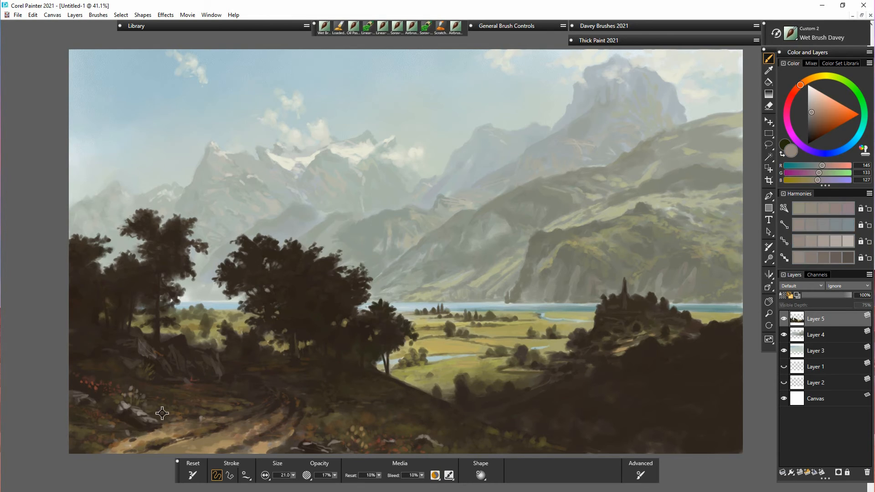
click(227, 377)
click(229, 376)
alt+click(282, 417)
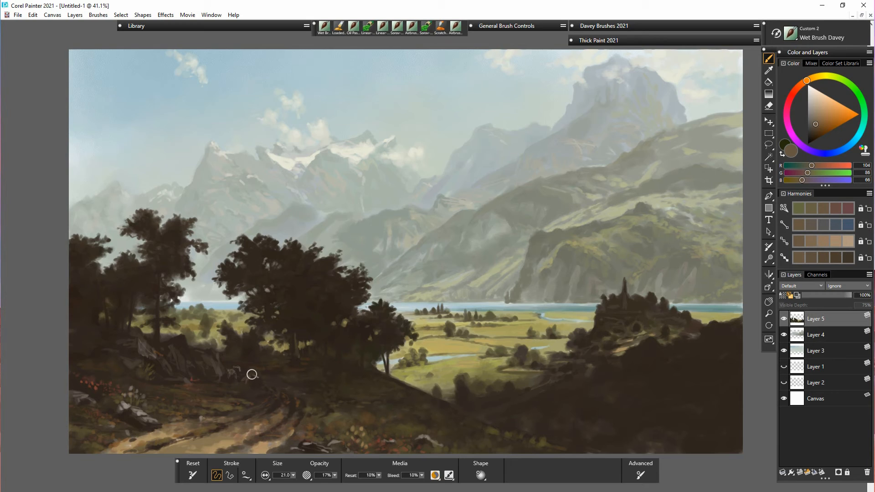
key(ctrl+z)
drag(254, 382, 257, 388)
Sample grey RGB 137, 124, 119 from the foreground rocks and build up the rocks right of the path.
alt+click(310, 447)
drag(297, 443, 313, 442)
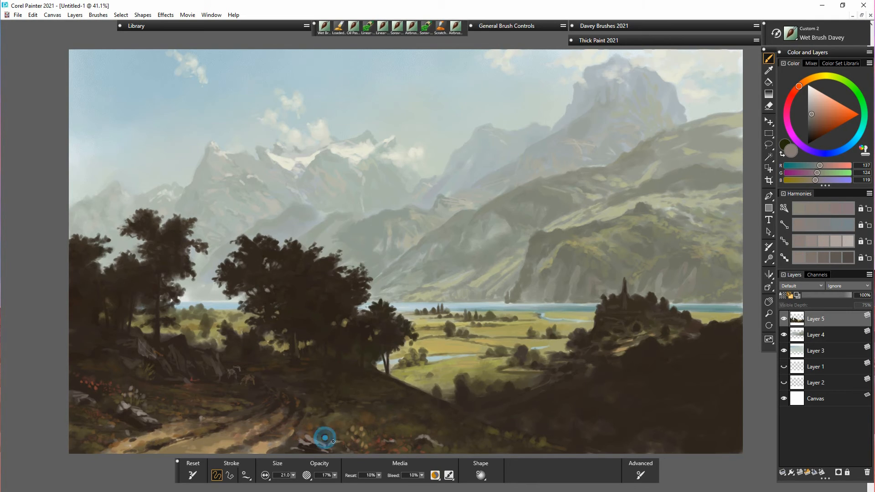
drag(330, 436, 337, 436)
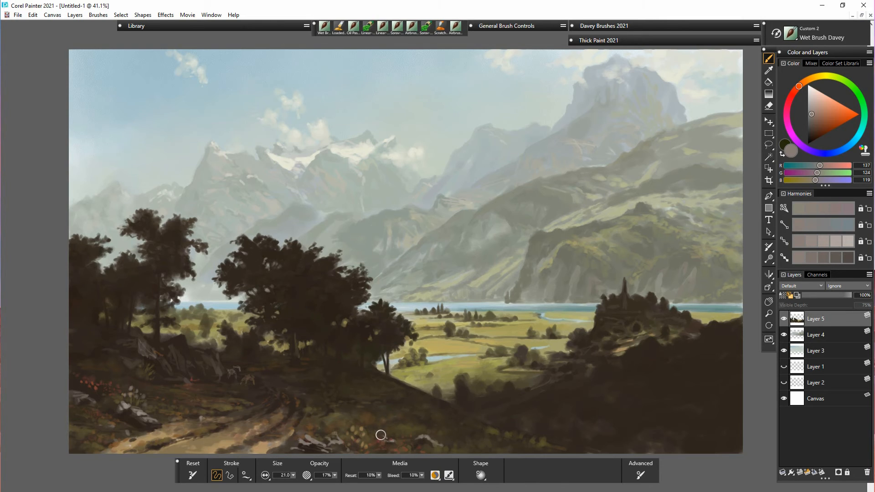
mouse_move(381, 435)
mouse_down()
mouse_move(424, 438)
mouse_move(417, 429)
mouse_move(430, 436)
mouse_up()
drag(447, 445, 454, 448)
Lighten the grey to RGB 186, 174, 160, reduce the brush to 13.2 and paint highlights on the rocks on both sides of the path.
click(812, 109)
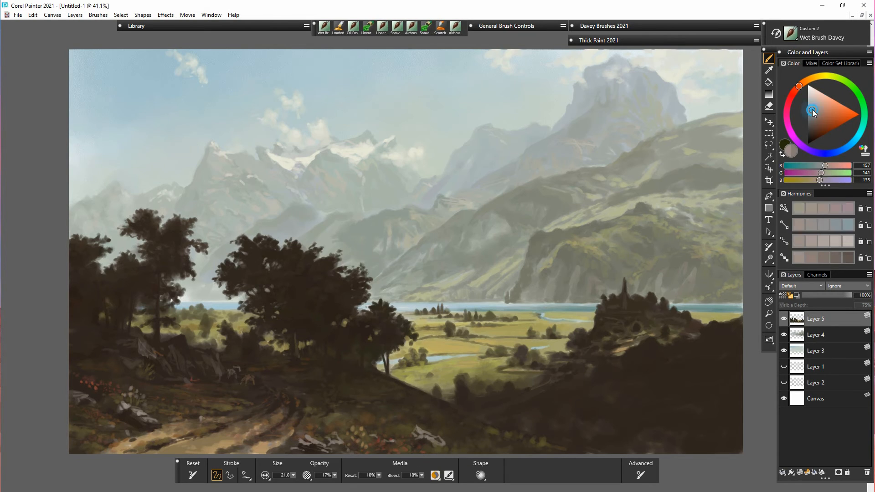
click(809, 80)
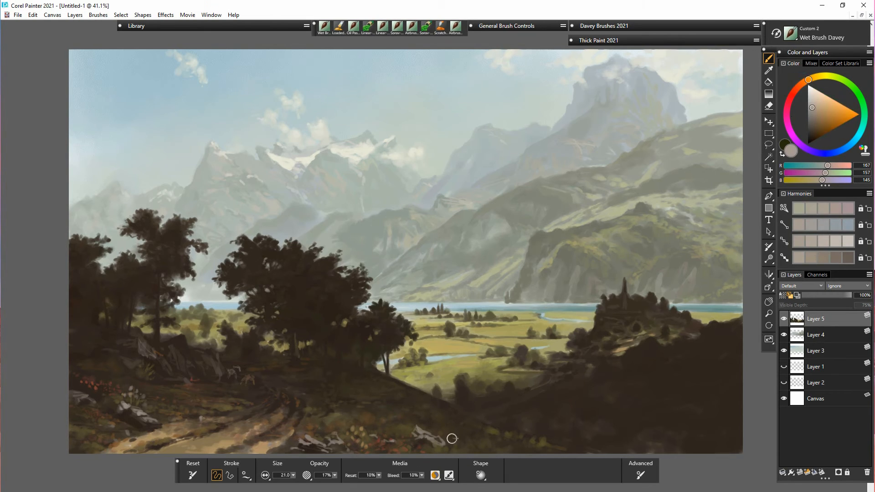
drag(416, 431, 424, 438)
click(813, 104)
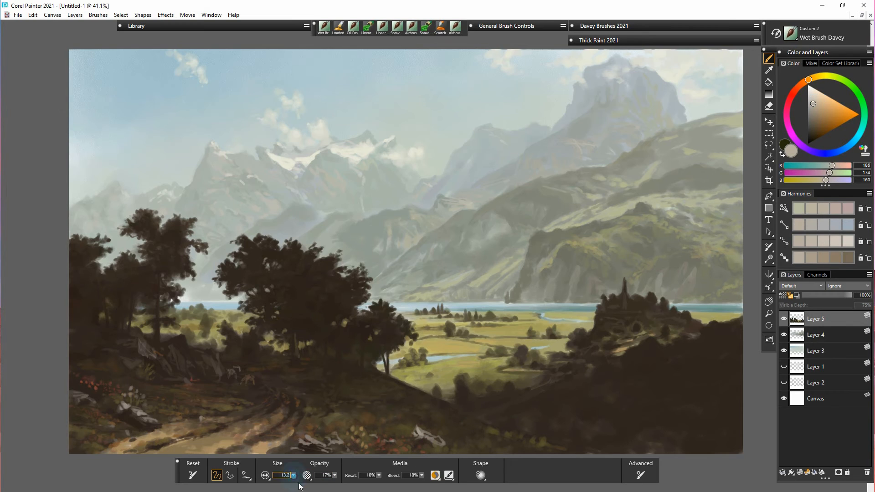
drag(416, 428, 442, 448)
mouse_move(370, 436)
mouse_down()
mouse_move(378, 437)
mouse_move(338, 441)
mouse_move(345, 445)
mouse_up()
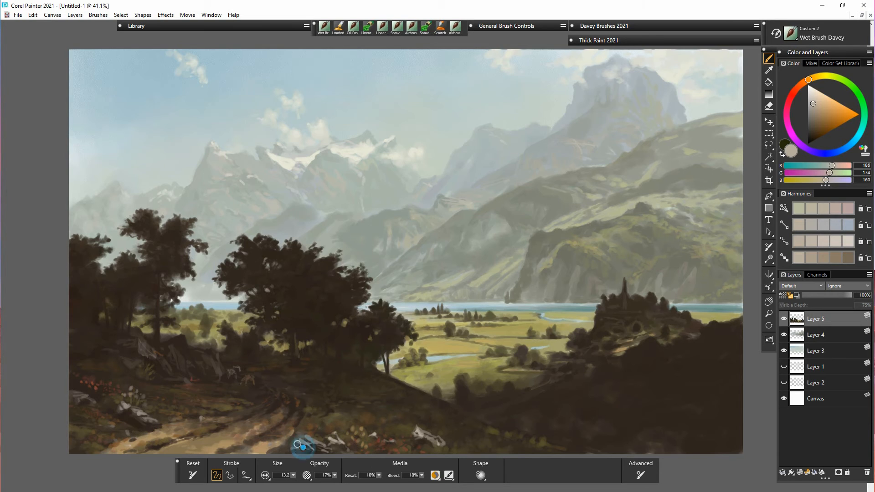
drag(297, 444, 314, 441)
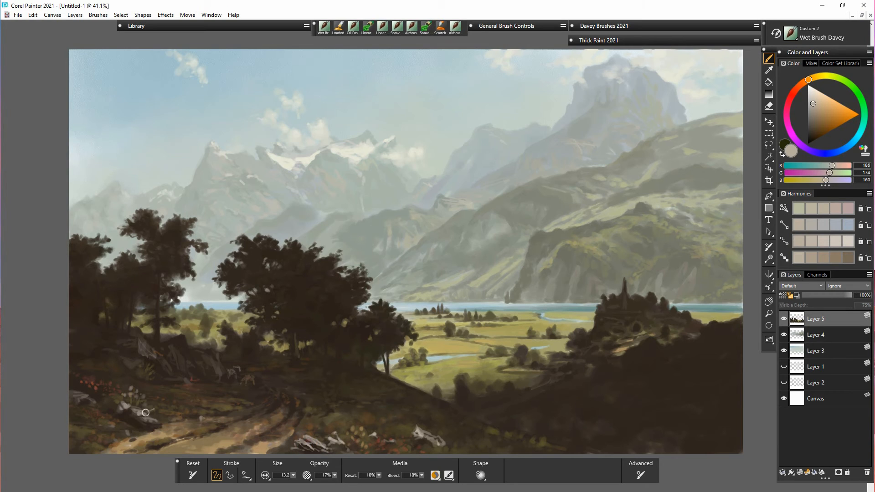
drag(146, 413, 156, 420)
Sample tan and brown from the path, mix RGB 130, 94, 60 for details on its surface, and shift the colour to RGB 130, 71, 60.
alt+click(215, 442)
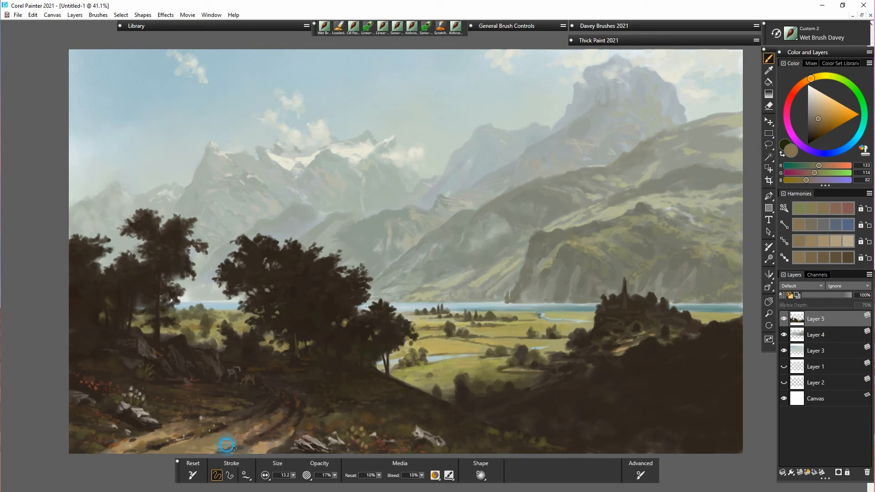
alt+click(249, 430)
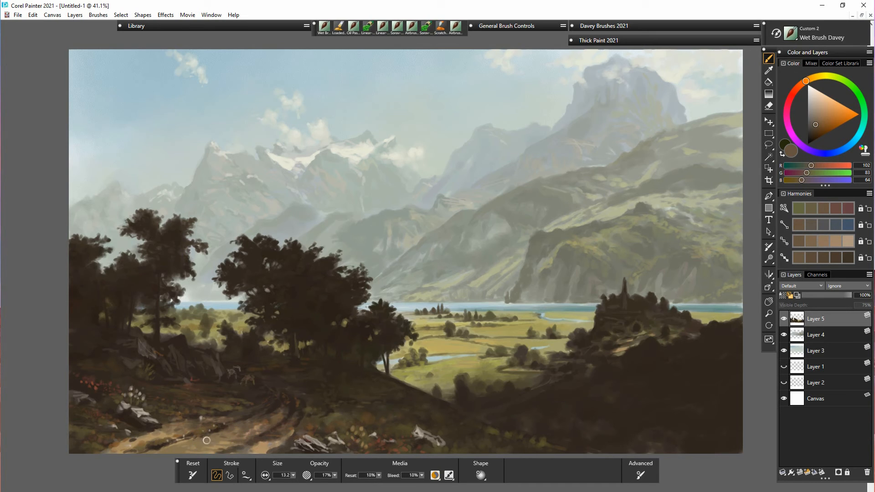
drag(200, 444, 209, 443)
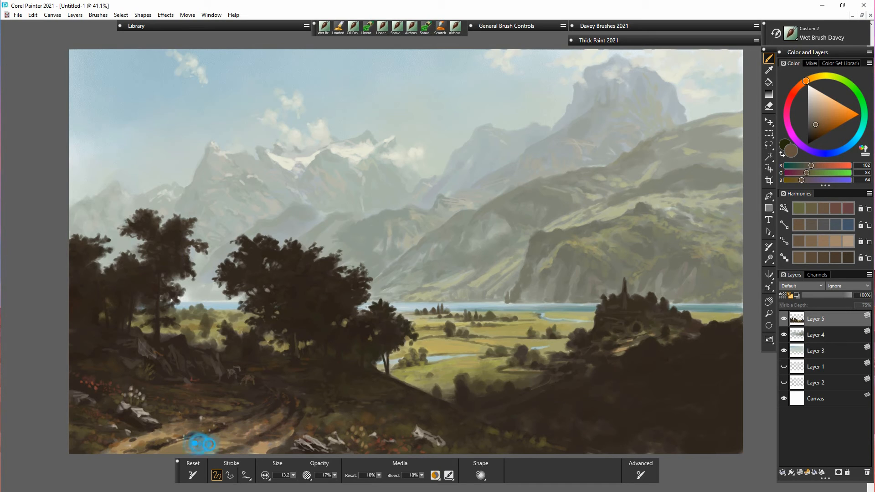
click(823, 122)
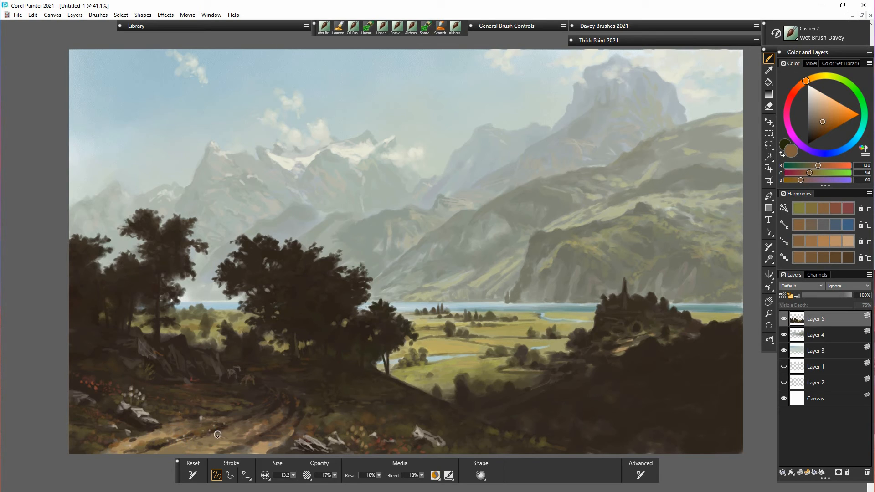
mouse_move(214, 437)
mouse_down()
mouse_move(205, 427)
mouse_move(206, 440)
mouse_up()
drag(801, 87, 795, 89)
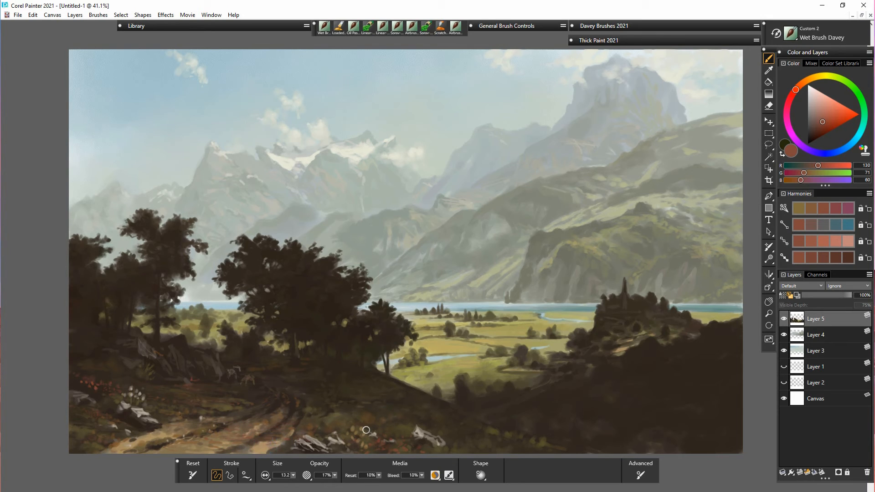
Add a new layer above the foreground, fill it with white and set its composite method to Shadow Map.
click(800, 472)
drag(806, 142, 802, 76)
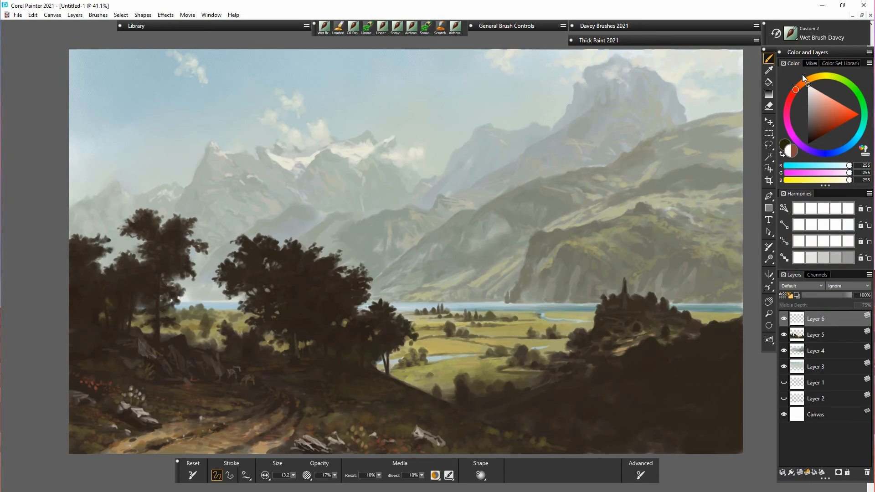
click(768, 82)
click(622, 385)
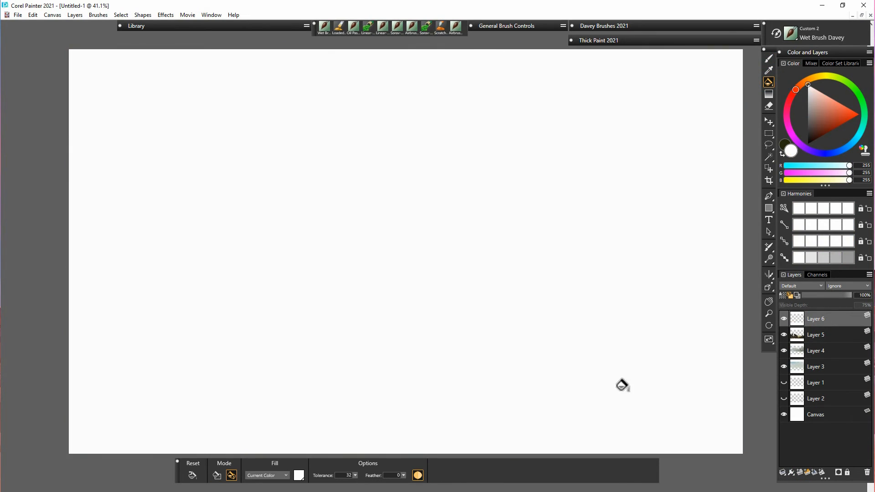
click(802, 286)
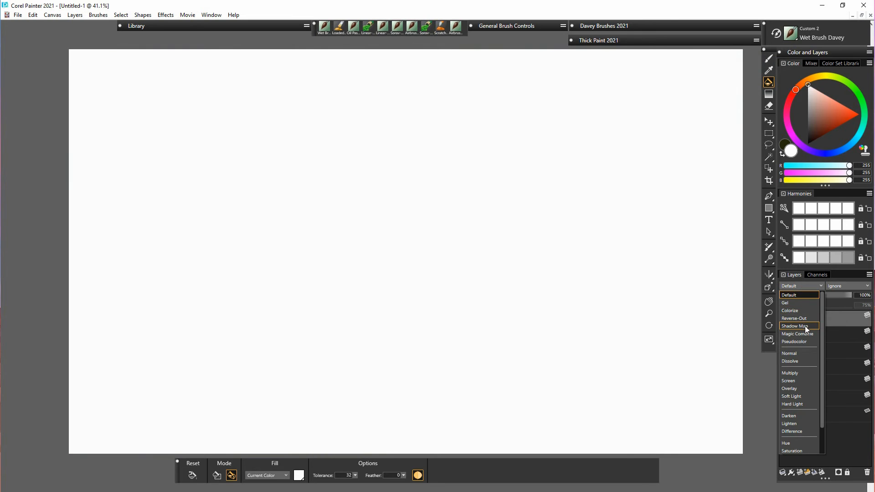
click(805, 327)
Mix RGB 188, 175, 170, choose the Wet Brush Davey at size 64.8 and paint shadows around the rocks, path and left bank.
click(811, 101)
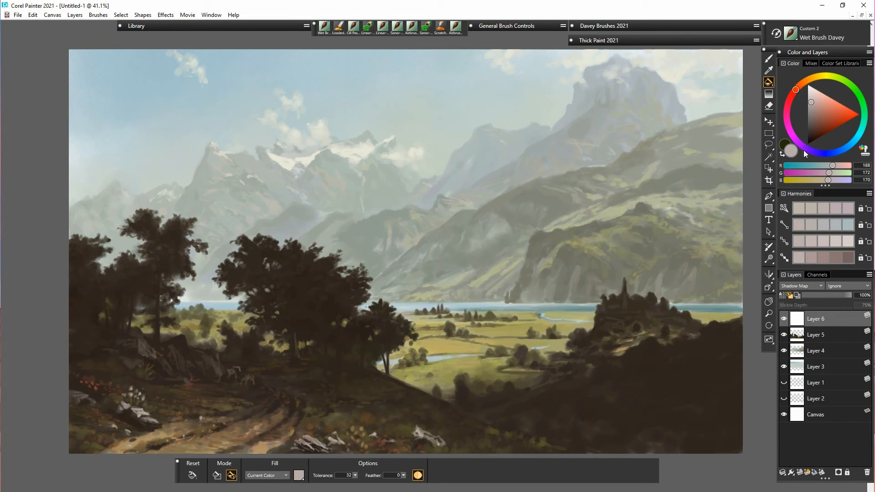
click(803, 90)
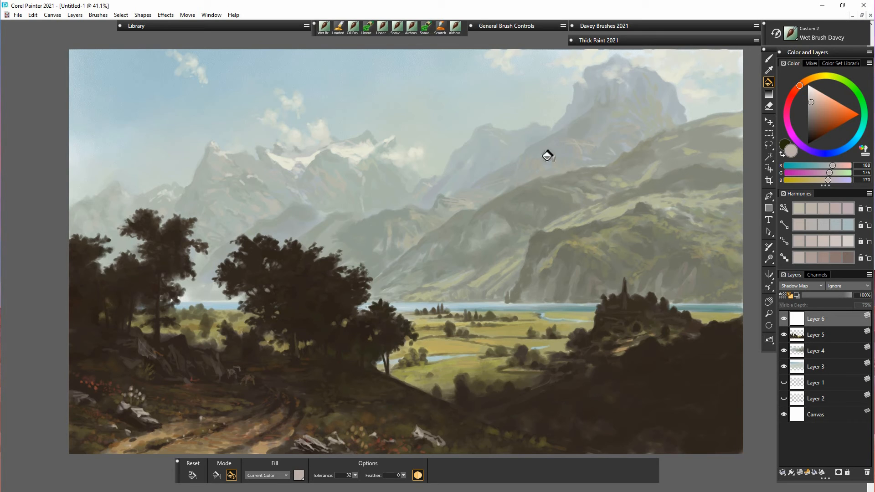
click(325, 29)
drag(294, 476, 304, 485)
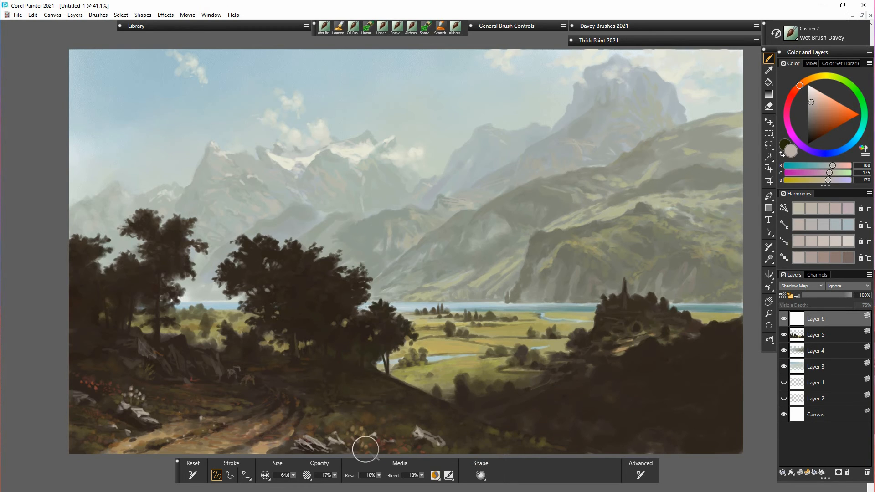
mouse_move(297, 447)
mouse_down()
mouse_move(326, 454)
mouse_move(326, 446)
mouse_move(345, 449)
mouse_up()
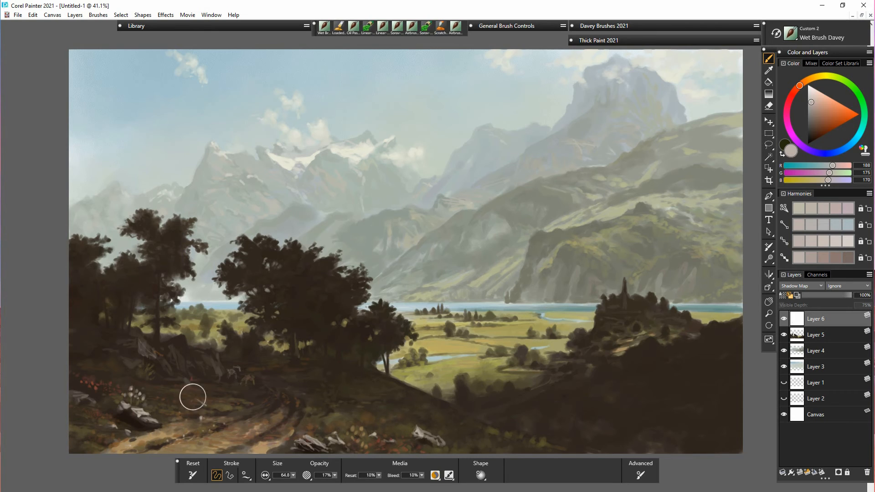
drag(116, 355, 142, 359)
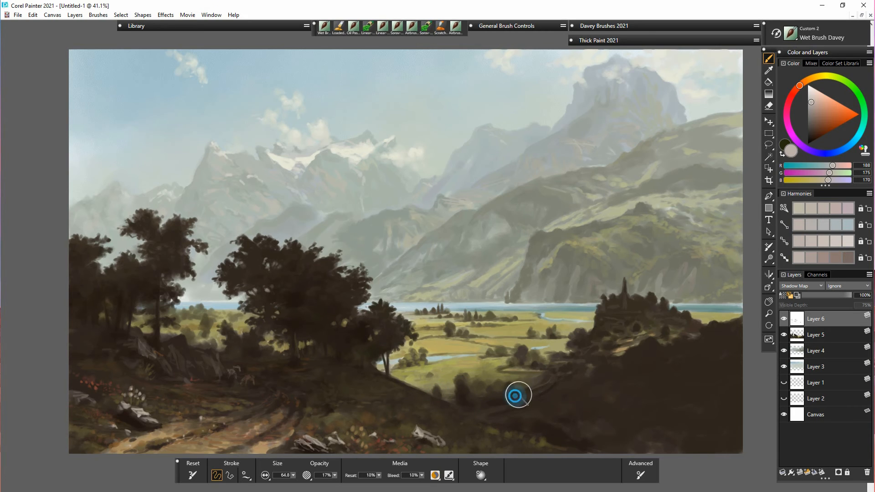
Enlarge the brush to 227.9 and paint broad shadows over the dark hillside below the castle hill.
drag(293, 475, 308, 478)
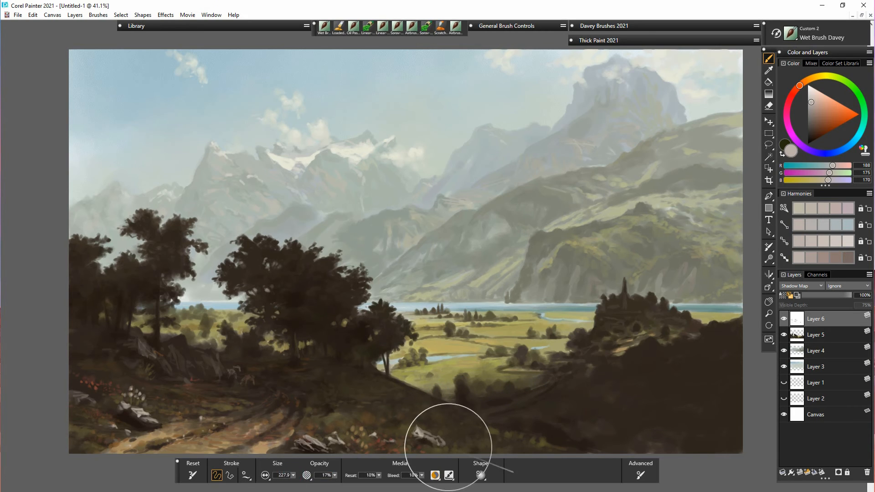
mouse_move(548, 399)
mouse_down()
mouse_move(585, 387)
mouse_move(558, 414)
mouse_move(602, 436)
mouse_move(653, 414)
mouse_move(627, 383)
mouse_move(663, 359)
mouse_up()
drag(723, 364, 652, 443)
mouse_move(520, 398)
mouse_down()
mouse_move(474, 408)
mouse_move(509, 402)
mouse_move(478, 393)
mouse_move(535, 414)
mouse_up()
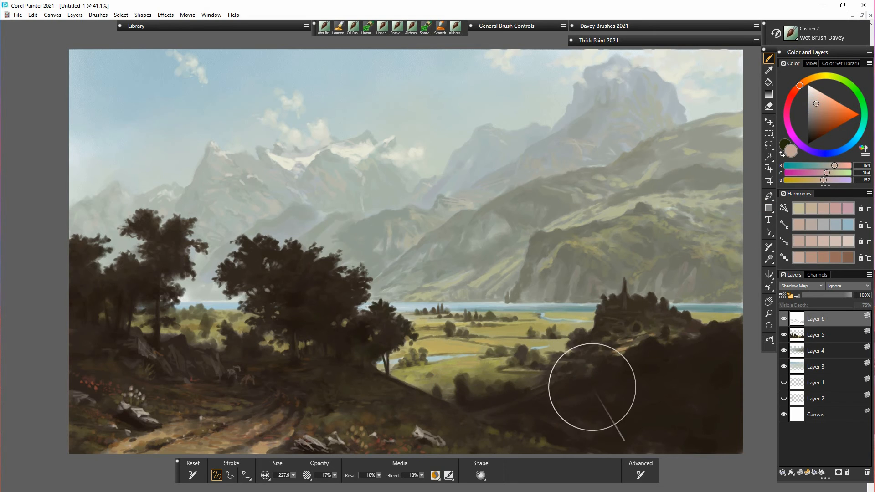
drag(422, 340, 470, 342)
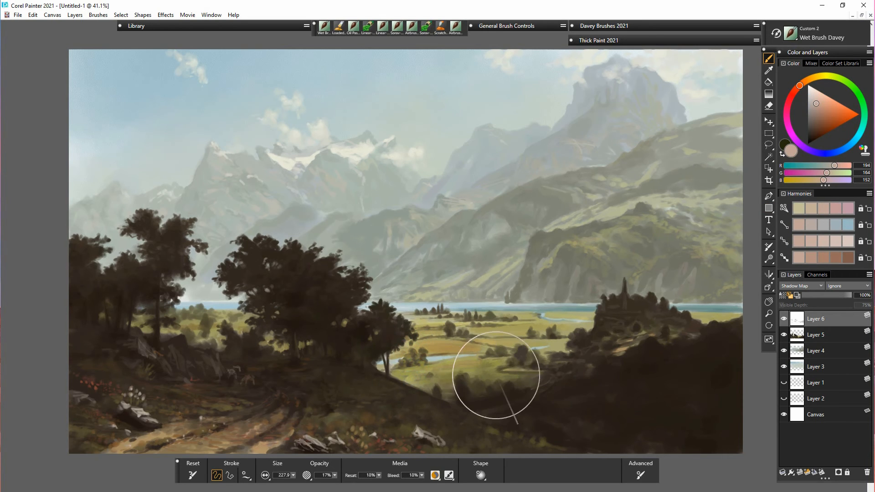
drag(219, 343, 183, 327)
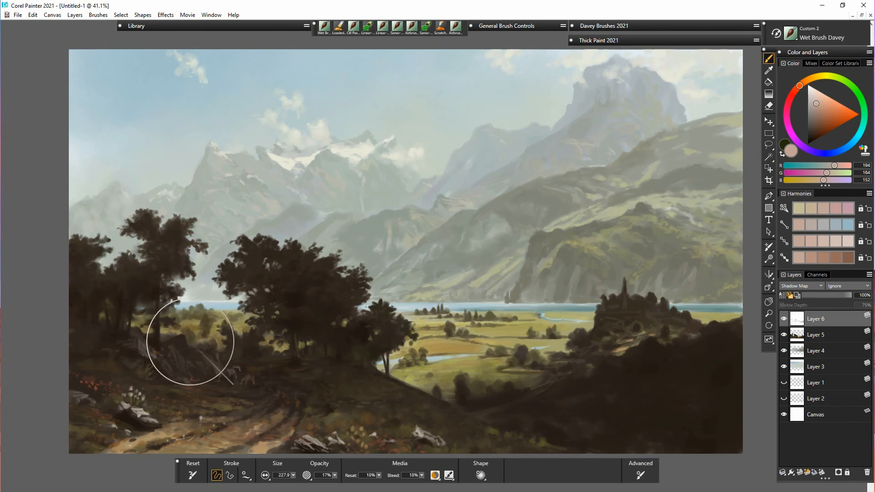
key(ctrl+z)
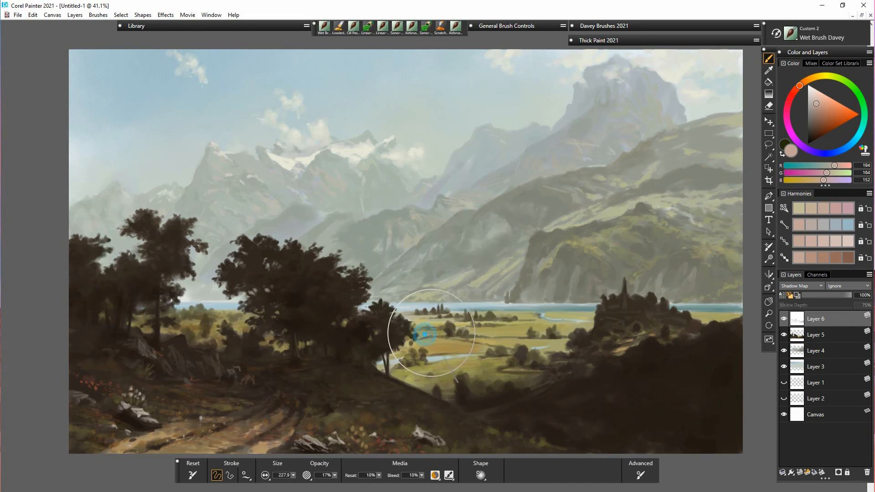
key(ctrl+z)
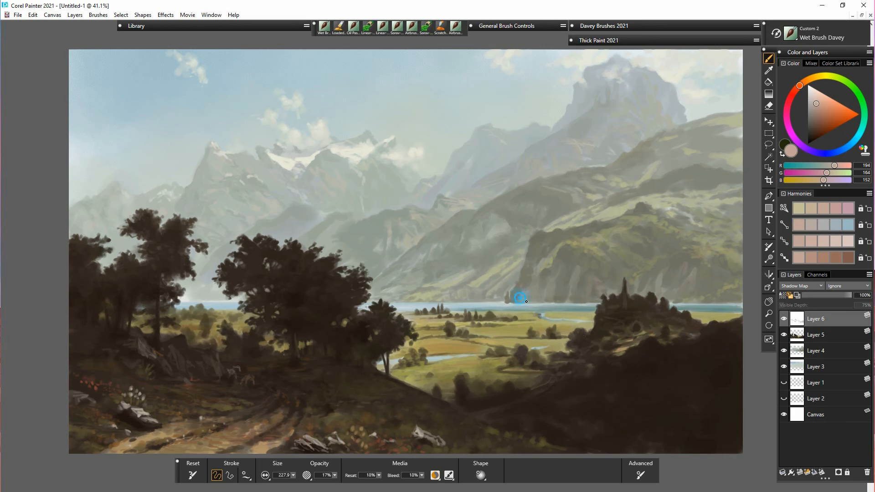
key(ctrl+z)
drag(537, 247, 533, 288)
key(ctrl+z)
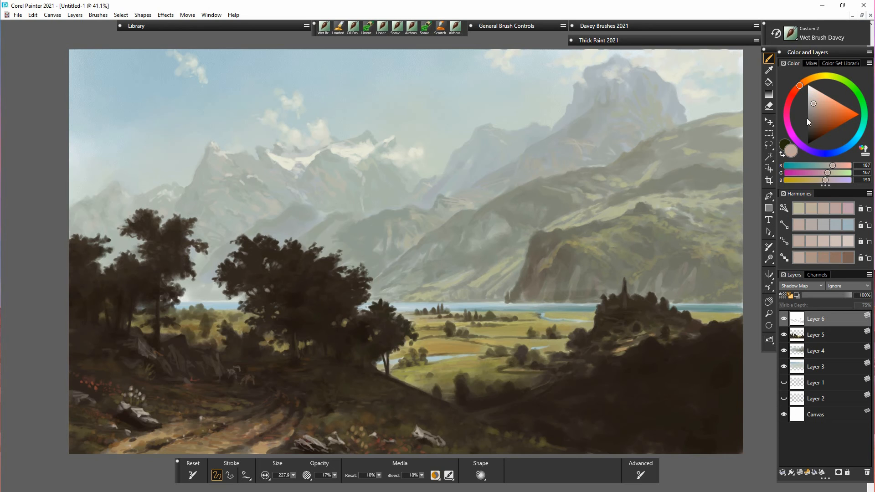
Mix RGB 187, 167, 159 and paint broad shadows over the cliff face and green slopes behind the castle hill.
mouse_move(541, 251)
mouse_down()
mouse_move(532, 280)
mouse_move(581, 282)
mouse_move(558, 293)
mouse_move(563, 307)
mouse_move(568, 299)
mouse_up()
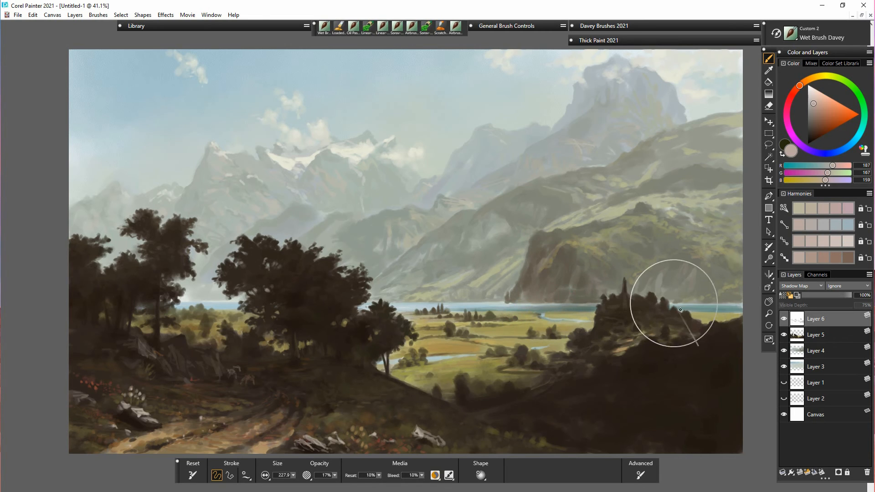
mouse_move(720, 305)
mouse_down()
mouse_move(685, 306)
mouse_move(723, 296)
mouse_move(671, 271)
mouse_up()
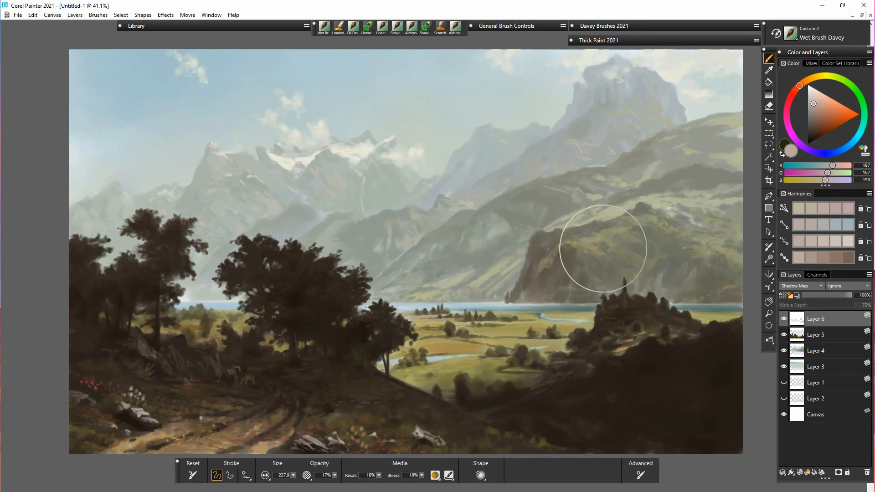
mouse_move(603, 255)
mouse_down()
mouse_move(584, 234)
mouse_move(643, 216)
mouse_move(634, 235)
mouse_move(646, 251)
mouse_move(640, 280)
mouse_move(667, 281)
mouse_move(638, 289)
mouse_move(617, 268)
mouse_move(586, 264)
mouse_move(633, 257)
mouse_up()
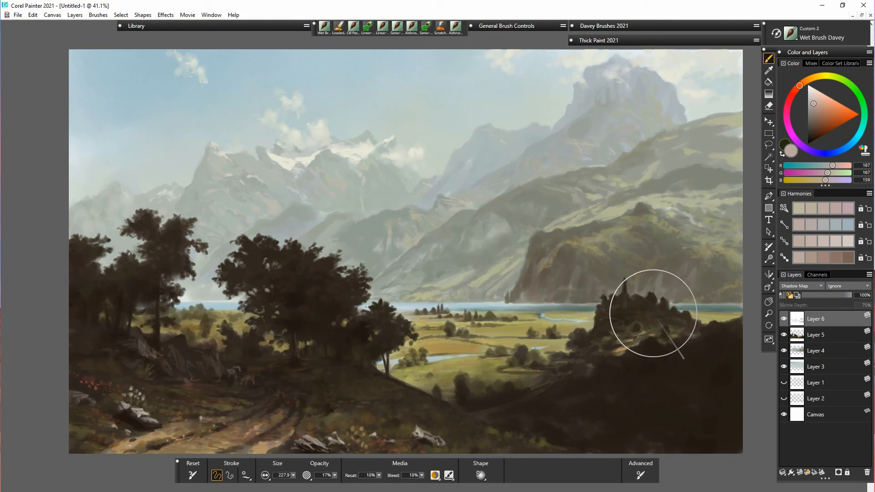
drag(679, 217, 740, 237)
click(709, 209)
Reduce the brush size to 125.6 and paint shadows down the edge and upper face of the lakeside cliff.
click(293, 476)
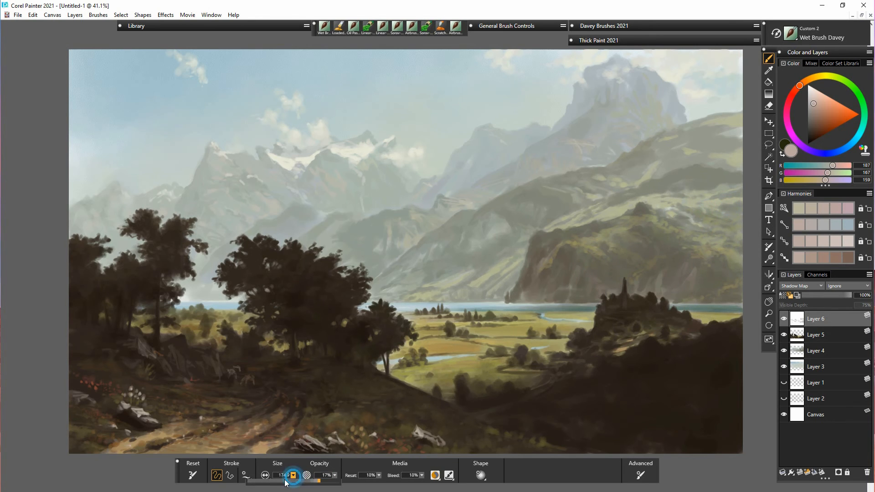
click(299, 485)
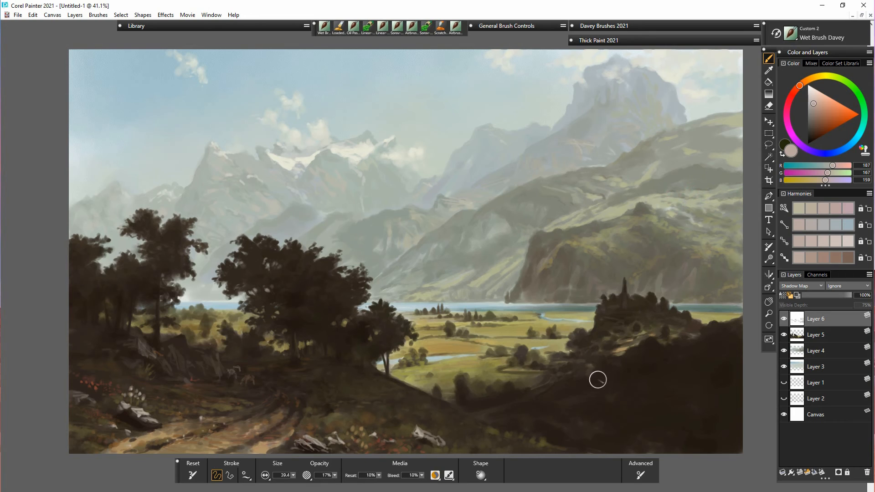
drag(293, 476, 308, 484)
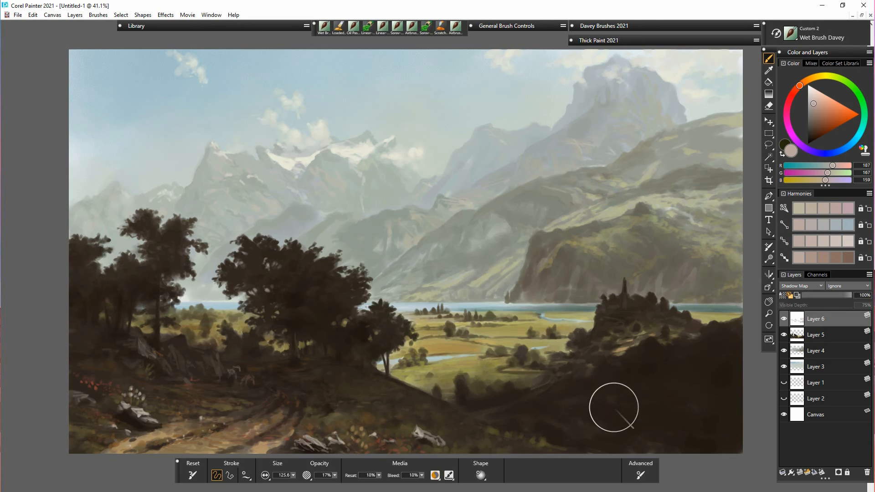
drag(548, 267, 521, 304)
mouse_move(583, 242)
mouse_down()
mouse_move(547, 251)
mouse_move(687, 207)
mouse_move(585, 259)
mouse_move(538, 246)
mouse_move(541, 263)
mouse_move(667, 243)
mouse_move(533, 243)
mouse_move(541, 261)
mouse_up()
Mix RGB 182, 176, 164 and shade the green slopes above the cliff, the cliff face and the shoreline below it.
click(812, 103)
click(812, 78)
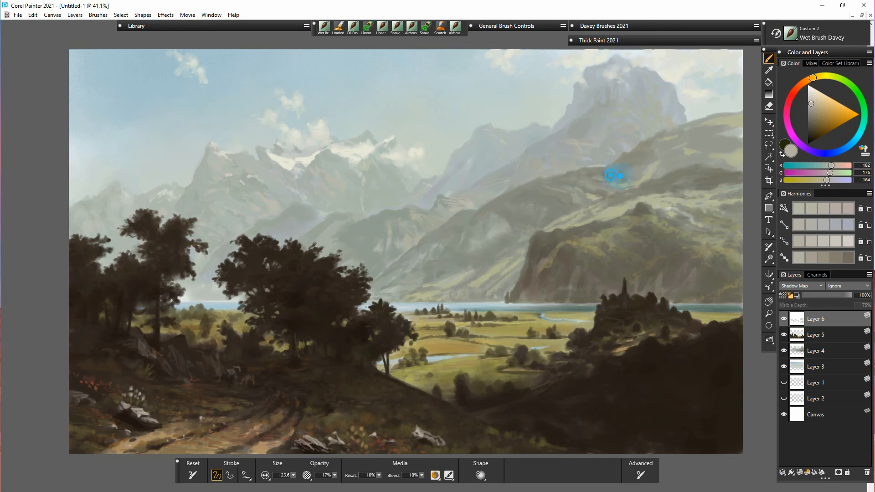
mouse_move(611, 175)
mouse_down()
mouse_move(557, 195)
mouse_move(561, 207)
mouse_move(528, 203)
mouse_move(551, 201)
mouse_move(558, 213)
mouse_move(599, 204)
mouse_move(593, 192)
mouse_move(586, 203)
mouse_move(564, 199)
mouse_up()
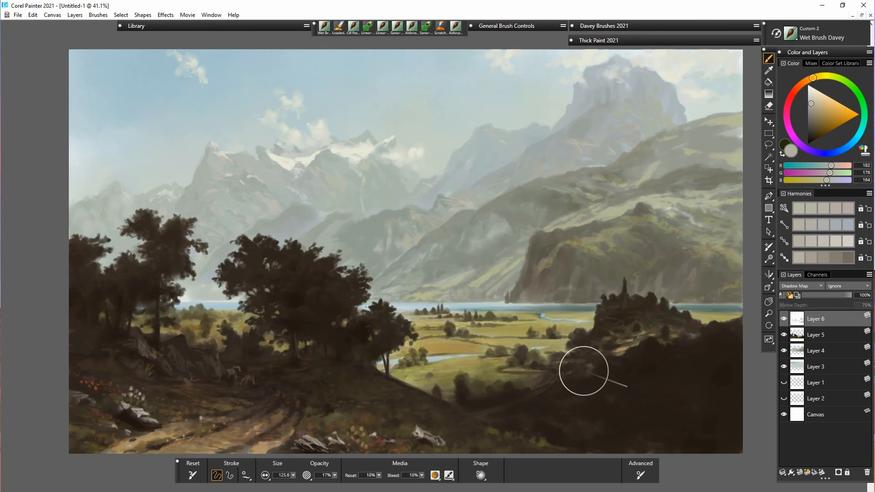
mouse_move(577, 231)
mouse_down()
mouse_move(620, 220)
mouse_move(647, 255)
mouse_move(599, 251)
mouse_move(578, 258)
mouse_move(582, 271)
mouse_move(622, 242)
mouse_move(635, 246)
mouse_move(628, 269)
mouse_up()
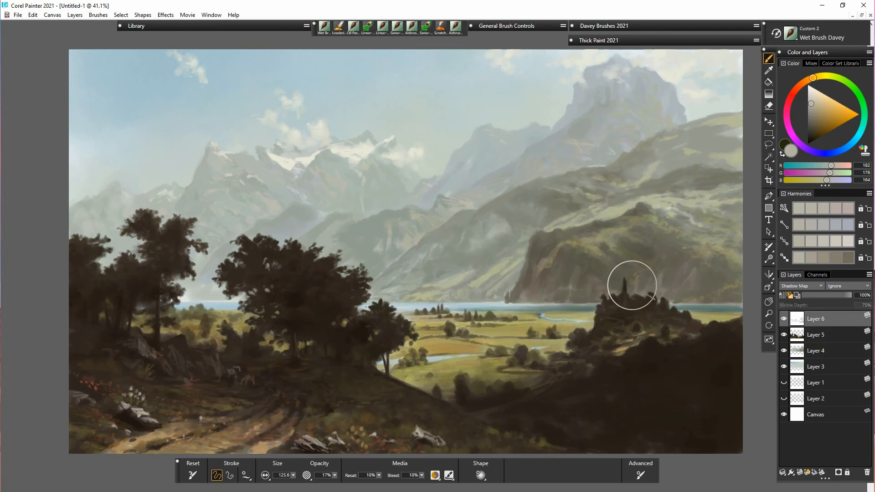
mouse_move(552, 302)
mouse_down()
mouse_move(583, 276)
mouse_move(610, 280)
mouse_move(603, 300)
mouse_move(514, 307)
mouse_move(545, 294)
mouse_move(546, 302)
mouse_move(503, 313)
mouse_up()
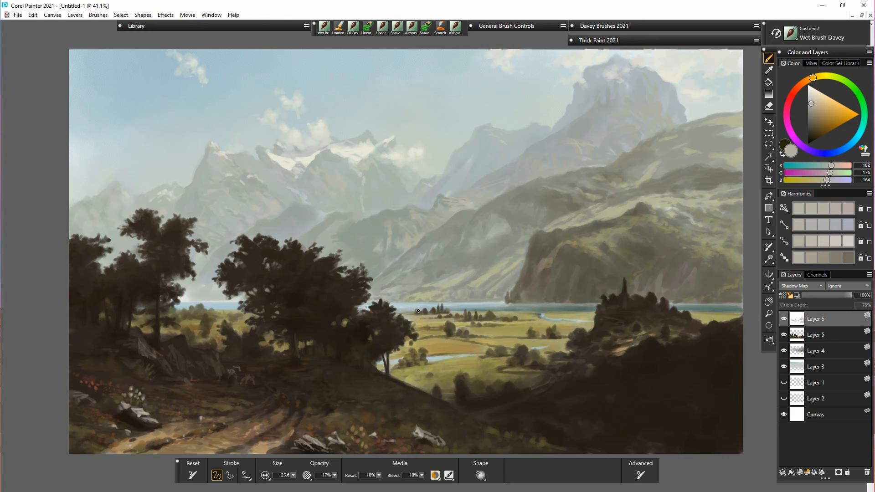
Shade the far lakeshore, the meadow behind the large tree and the valley edge beside the dark bank.
drag(418, 311, 385, 311)
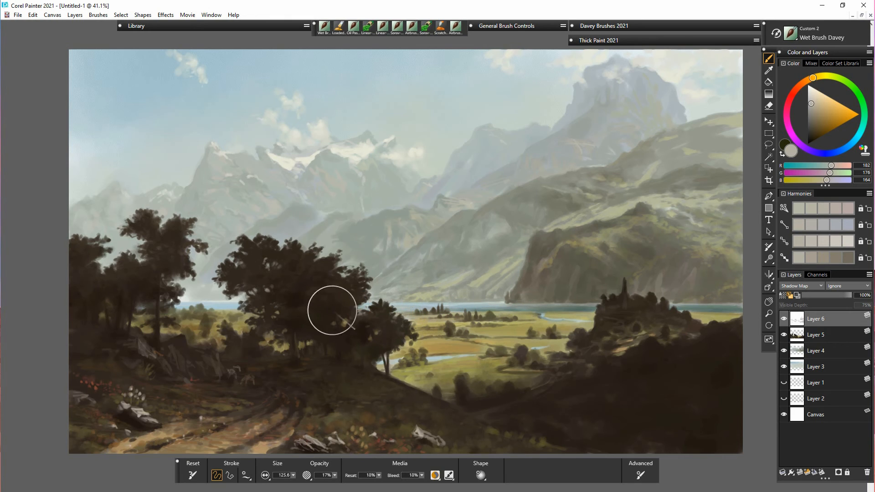
mouse_move(238, 308)
mouse_down()
mouse_move(178, 306)
mouse_move(194, 330)
mouse_move(220, 327)
mouse_up()
drag(278, 335, 200, 328)
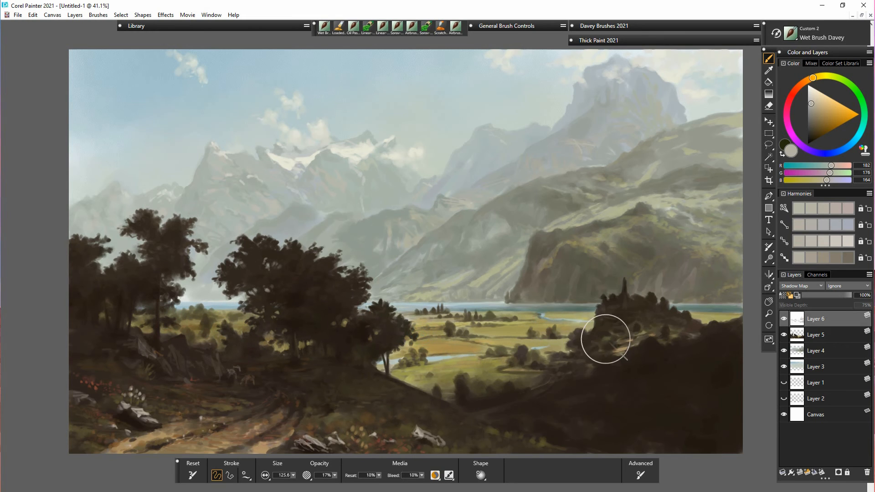
mouse_move(443, 383)
mouse_down()
mouse_move(413, 384)
mouse_move(405, 370)
mouse_move(379, 364)
mouse_up()
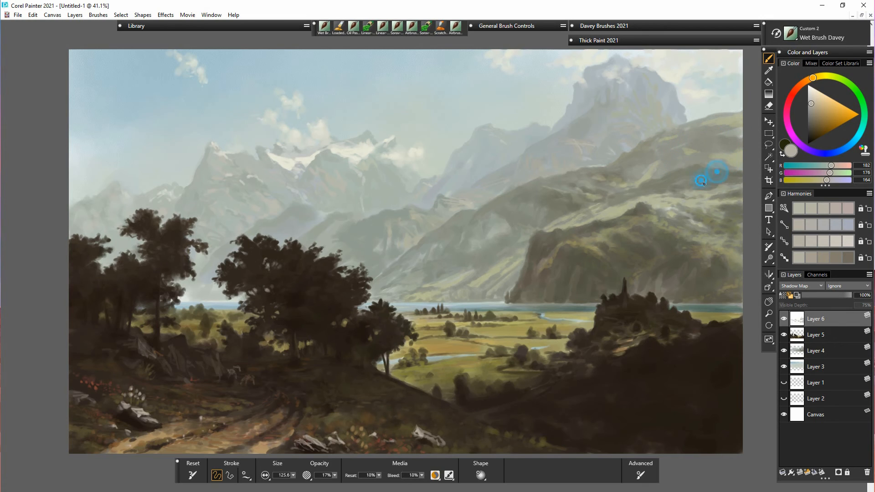
Lighten the shadow colour to RGB 232, 229, 224 for soft slope shading, and warm it to RGB 209, 201, 185.
drag(809, 103, 810, 99)
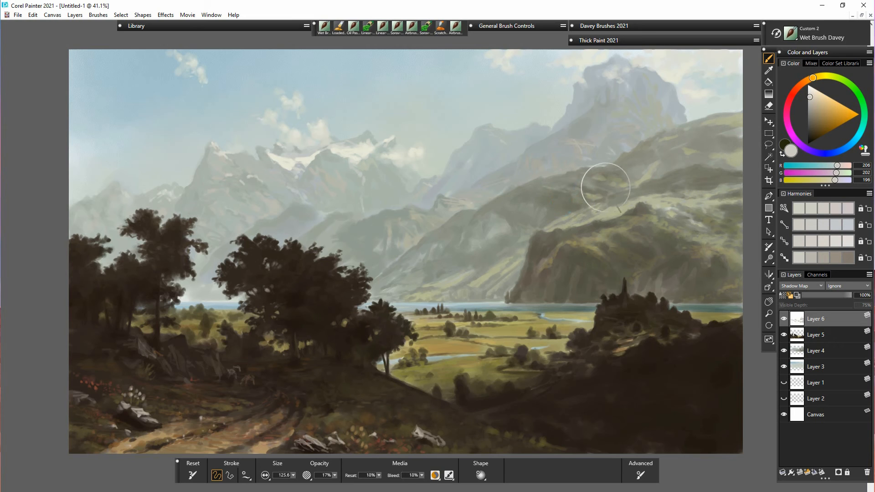
drag(809, 97, 810, 90)
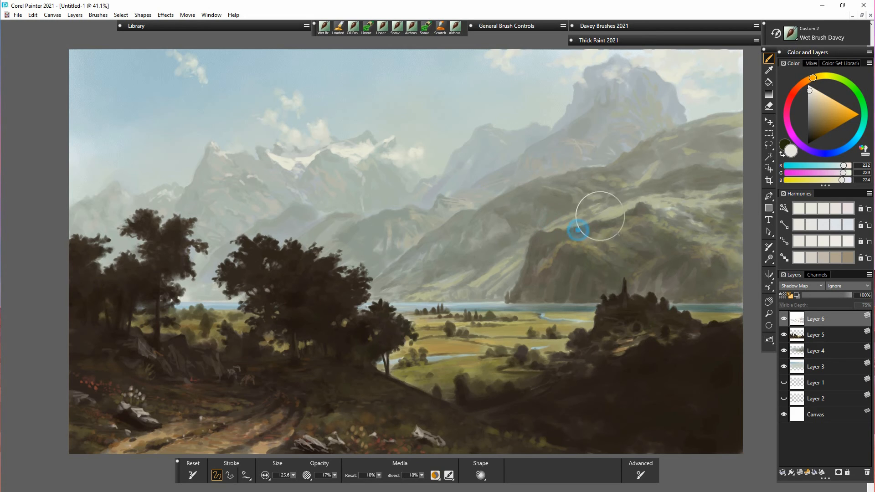
click(811, 98)
click(812, 97)
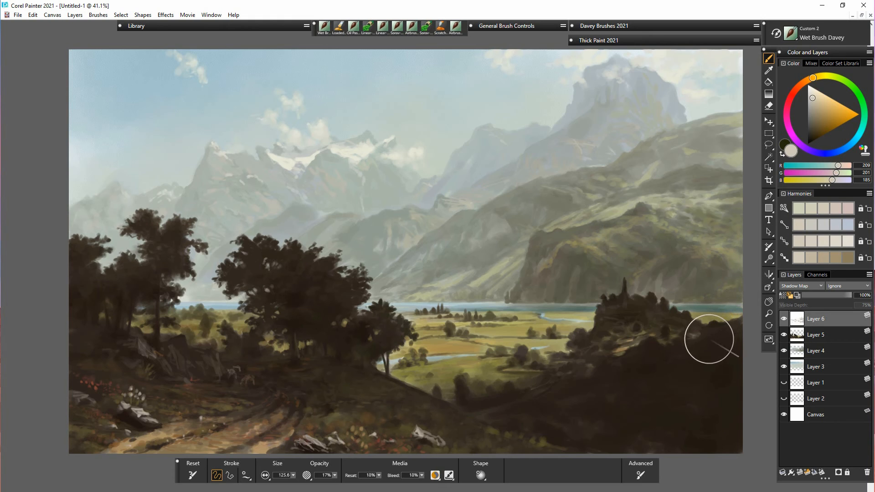
Mix RGB 207, 195, 171 to tint the mountain foot along the lake, and shift to RGB 189, 166, 119 for the hillsides.
click(813, 101)
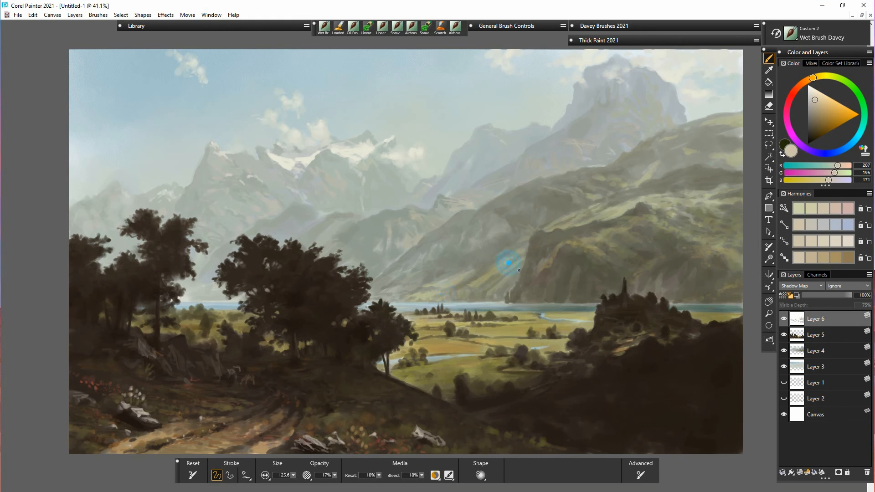
drag(469, 293, 418, 296)
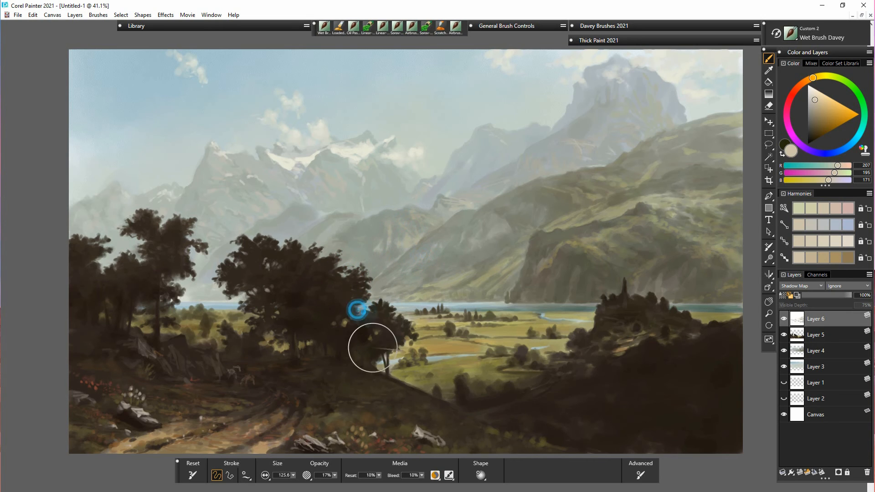
click(814, 106)
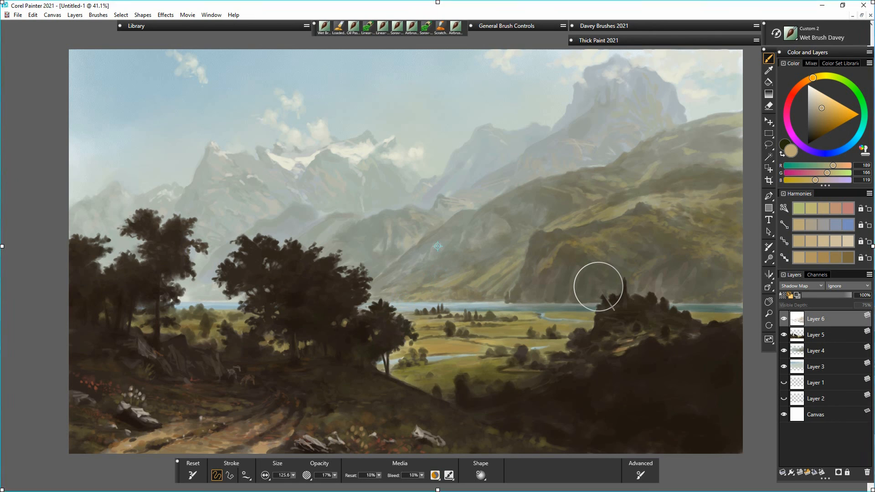
Mix a warm pink, RGB 229, 158, 137, and glaze it across the castle hill.
click(804, 84)
drag(817, 112, 827, 102)
click(797, 88)
mouse_move(601, 326)
mouse_down()
mouse_move(616, 314)
mouse_move(645, 318)
mouse_move(669, 321)
mouse_up()
click(676, 319)
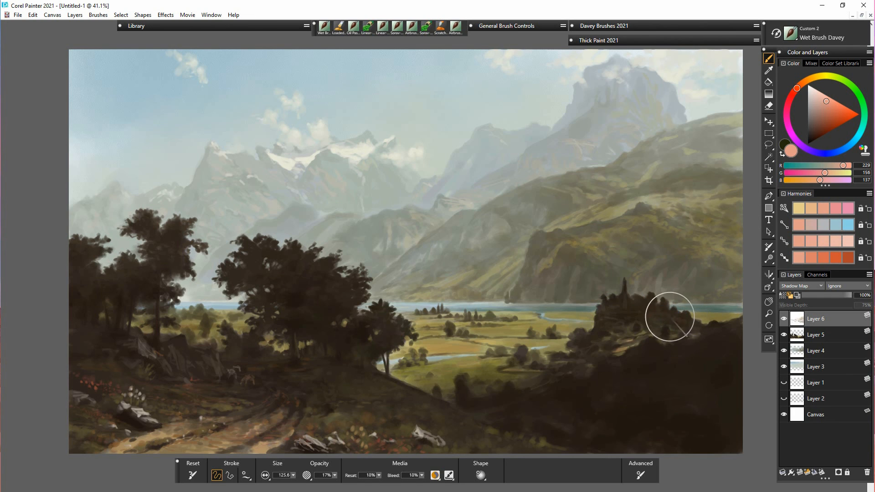
Dab more of the warm pink over the rocks and slopes along the castle hill's base.
click(597, 333)
click(582, 337)
click(593, 337)
mouse_move(624, 352)
mouse_down()
mouse_move(673, 331)
mouse_move(621, 331)
mouse_move(658, 336)
mouse_up()
click(618, 329)
click(666, 330)
click(692, 334)
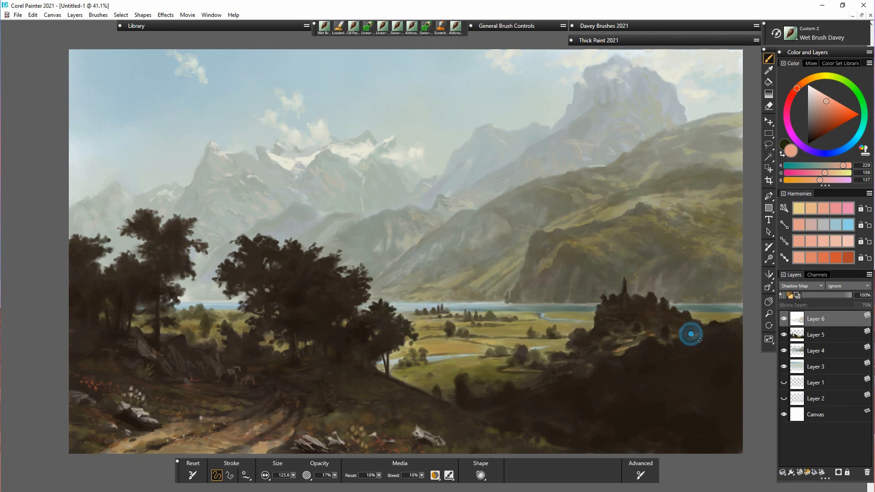
click(641, 326)
drag(604, 337, 616, 338)
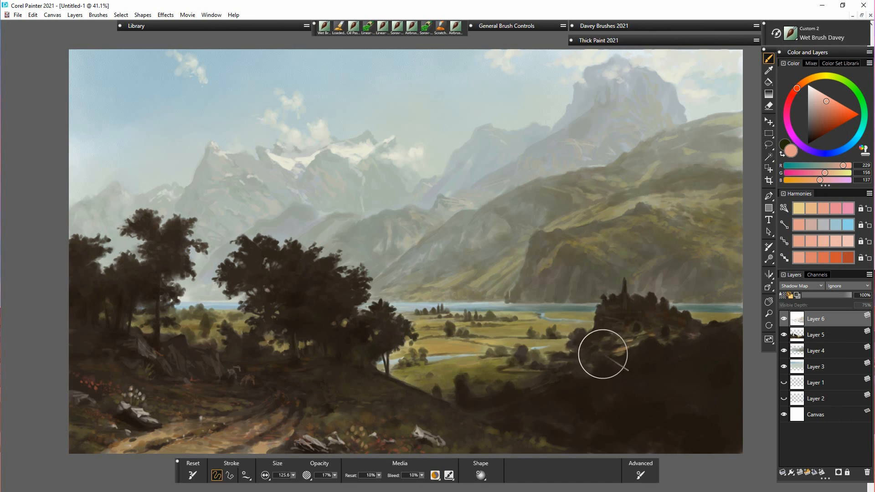
Tint the riverside trees and the rocky ledges below the castle with the same warm pink.
click(497, 350)
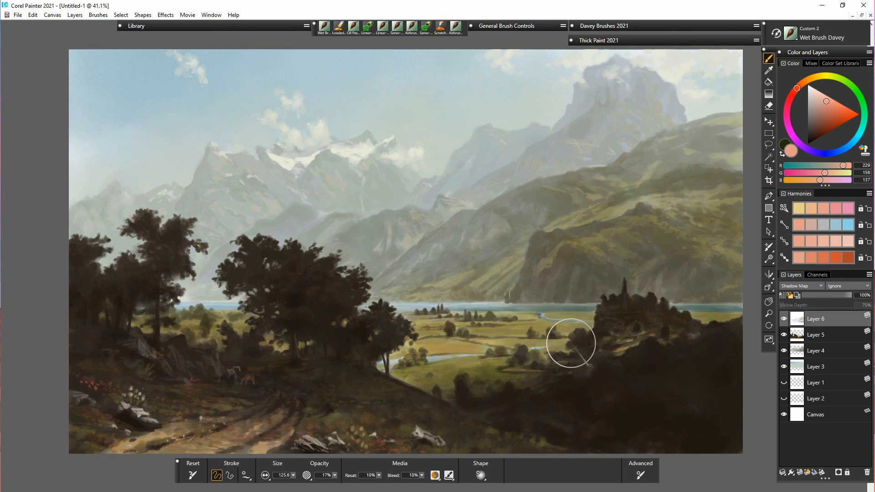
click(529, 358)
click(544, 361)
click(613, 352)
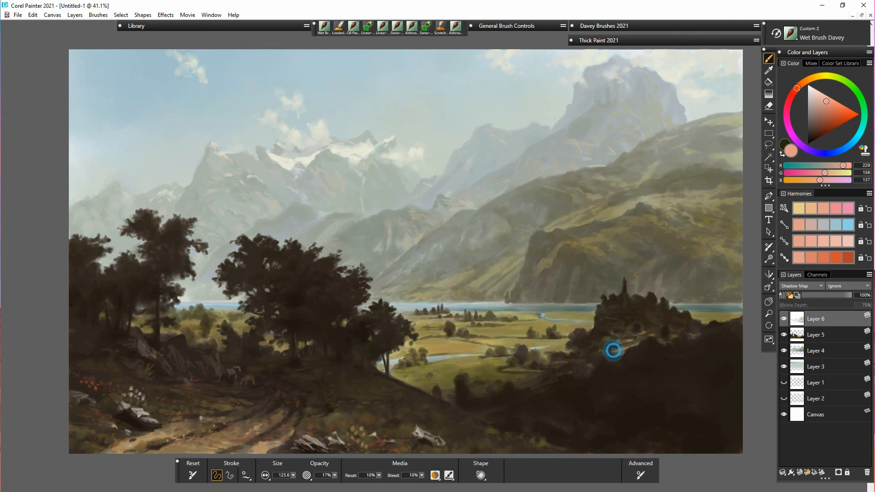
click(640, 341)
click(625, 334)
click(611, 336)
click(600, 338)
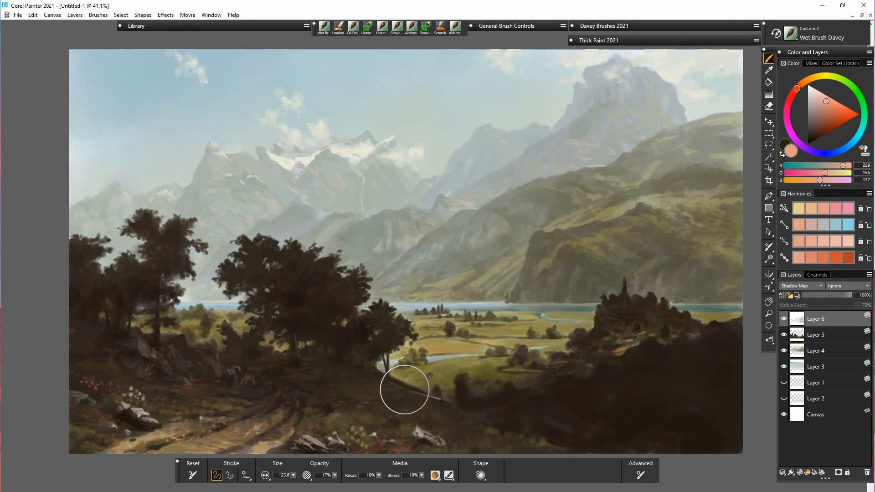
Glaze the warm pink along the dirt path and its wheel ruts up to the foot of the large tree.
drag(269, 378, 277, 389)
mouse_move(234, 416)
mouse_down()
mouse_move(297, 416)
mouse_move(278, 415)
mouse_up()
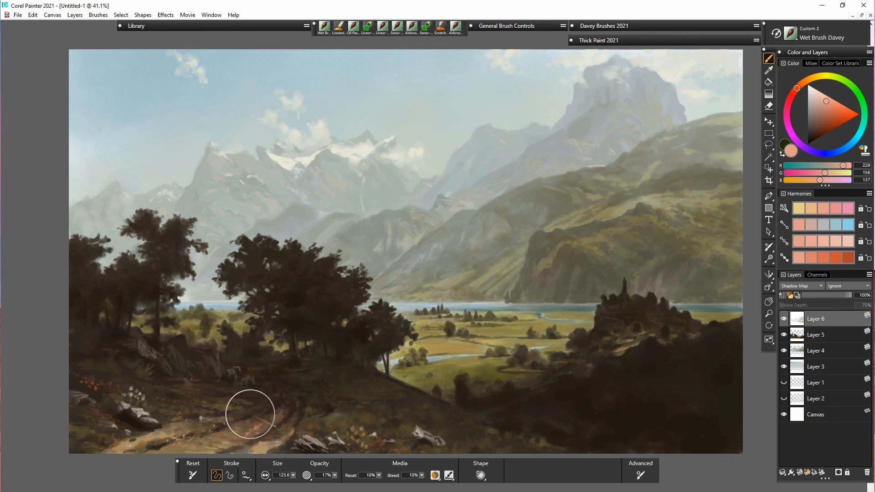
drag(225, 447, 263, 441)
mouse_move(173, 436)
mouse_down()
mouse_move(198, 434)
mouse_move(226, 417)
mouse_move(208, 415)
mouse_move(231, 408)
mouse_move(283, 411)
mouse_up()
mouse_move(289, 426)
mouse_down()
mouse_move(295, 430)
mouse_move(299, 404)
mouse_move(288, 399)
mouse_up()
drag(253, 387, 287, 391)
drag(252, 374, 264, 378)
Glaze the warm pink over the left bank, the red flowers and the rocks beside the path.
drag(269, 371, 194, 379)
drag(98, 369, 119, 384)
mouse_move(92, 372)
mouse_down()
mouse_move(109, 390)
mouse_move(100, 397)
mouse_move(124, 386)
mouse_up()
drag(78, 368, 82, 368)
click(136, 392)
mouse_move(104, 399)
mouse_down()
mouse_move(79, 418)
mouse_move(117, 416)
mouse_up()
click(97, 404)
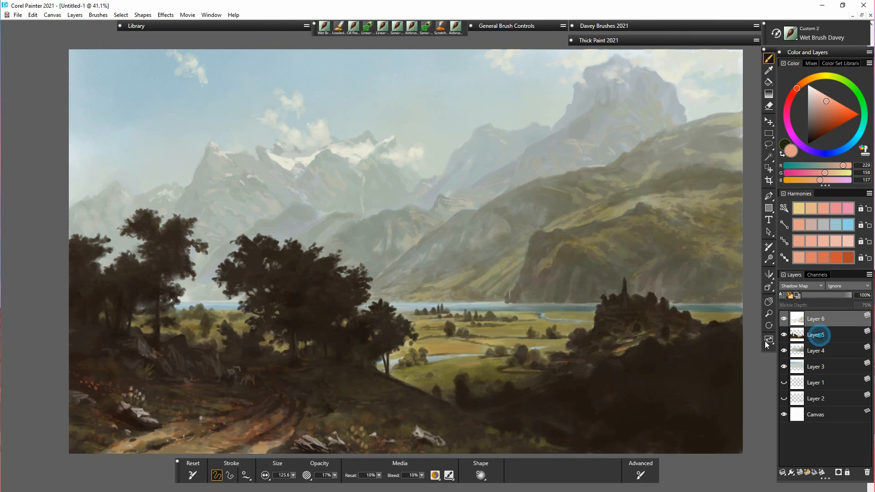
Select Layer 5, reduce the brush size to 5.6 and sample a tan, RGB 175, 148, 102, from the path.
click(815, 335)
click(294, 475)
click(269, 486)
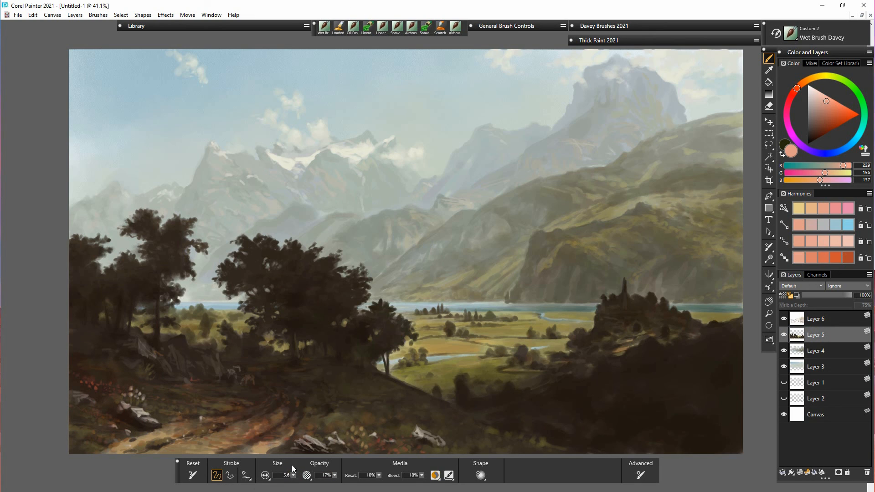
alt+click(265, 451)
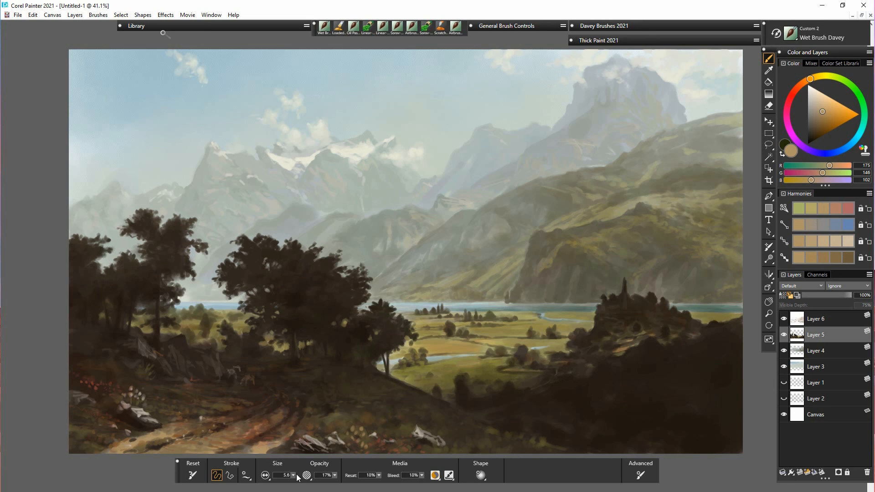
Set the brush size to 17.8 and paint the slope below the castle hill with brown, RGB 85, 66, 47, then sample an olive from there.
click(293, 475)
click(300, 483)
alt+click(558, 378)
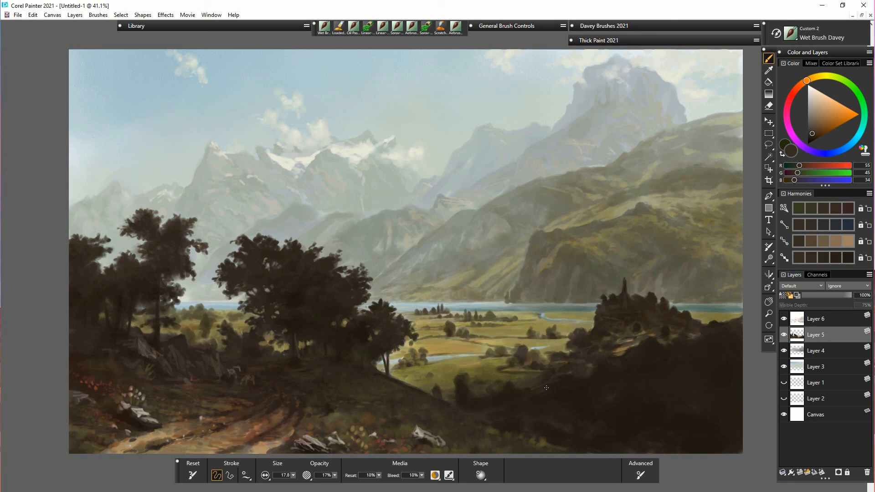
click(815, 129)
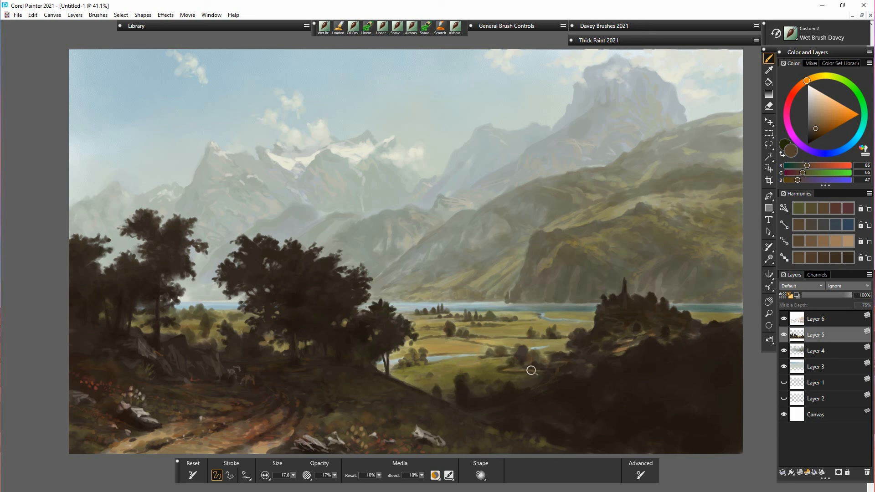
alt+click(511, 373)
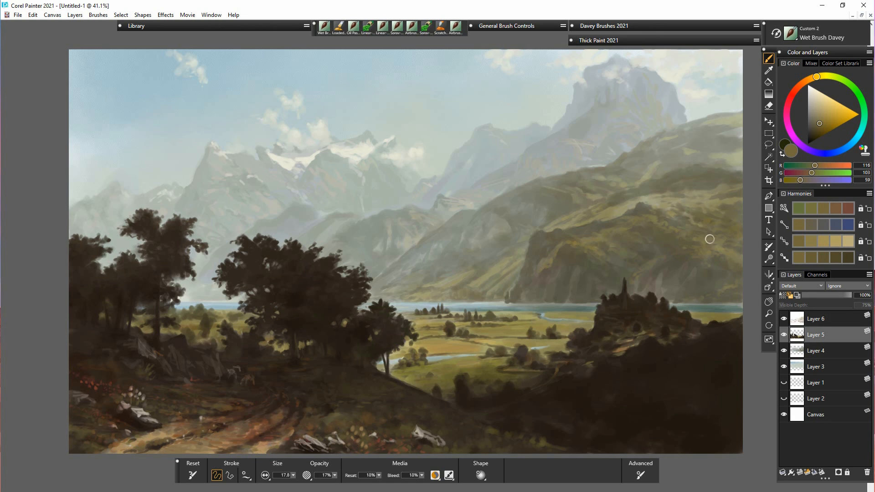
Brighten the dirt path with tan, RGB 217, 168, 117, then mix a peach, RGB 234, 194, 152, and reduce the brush size to 10.5.
drag(813, 80, 806, 81)
drag(822, 115, 827, 105)
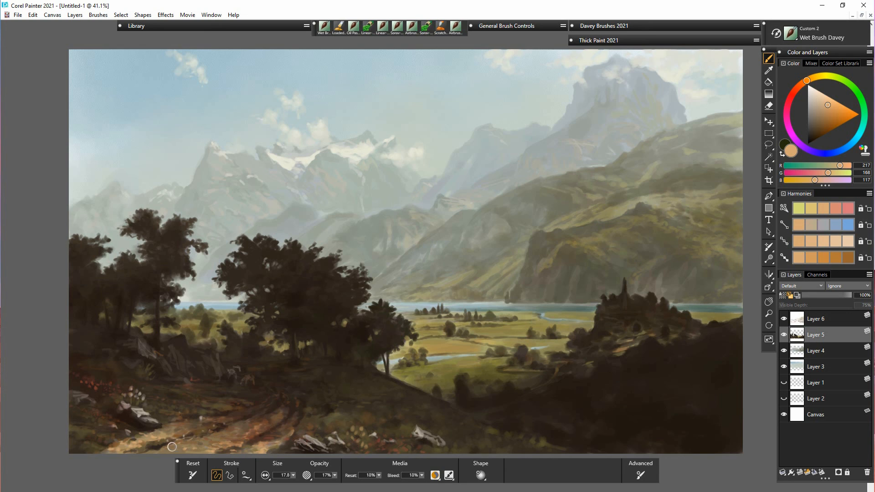
drag(293, 476, 295, 482)
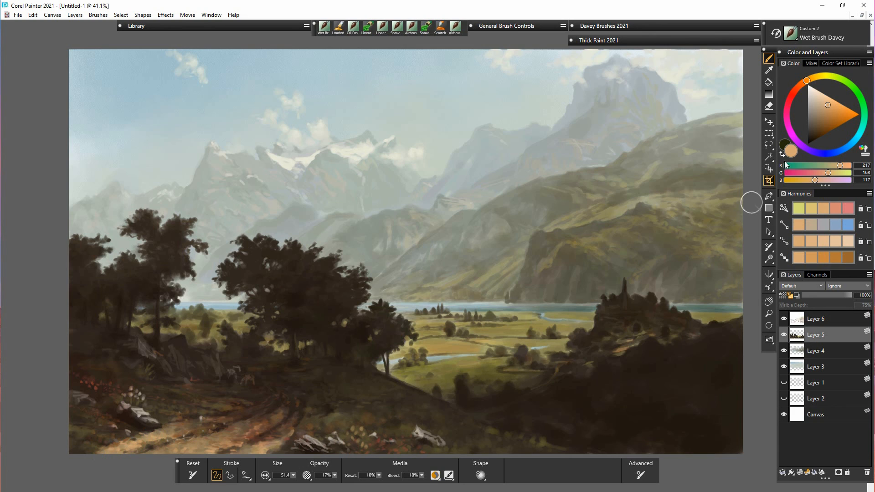
click(824, 99)
drag(293, 475, 272, 489)
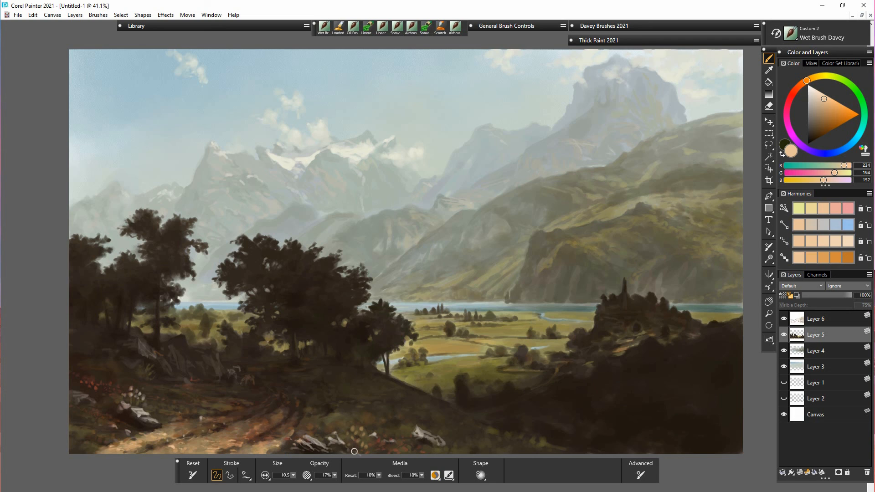
Mix a cream, RGB 226, 206, 186, and dab small accents on the path and in the dark grass right of the foreground rocks.
drag(818, 95, 816, 95)
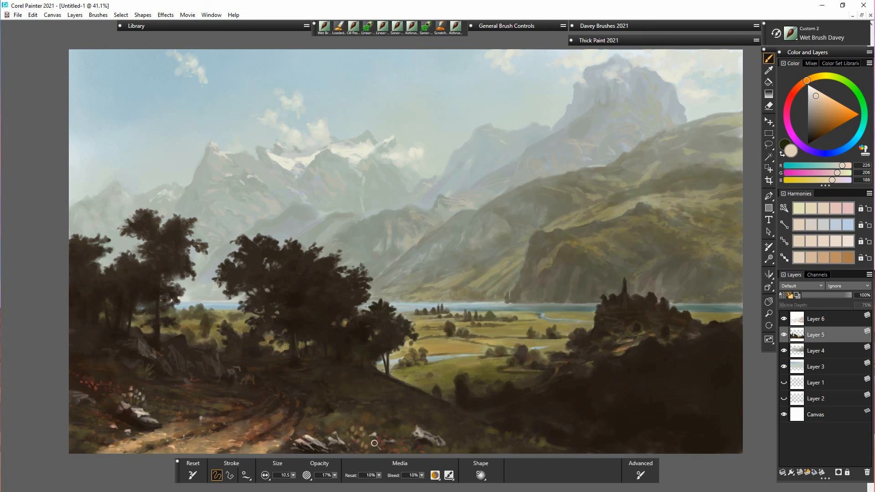
click(201, 418)
click(369, 436)
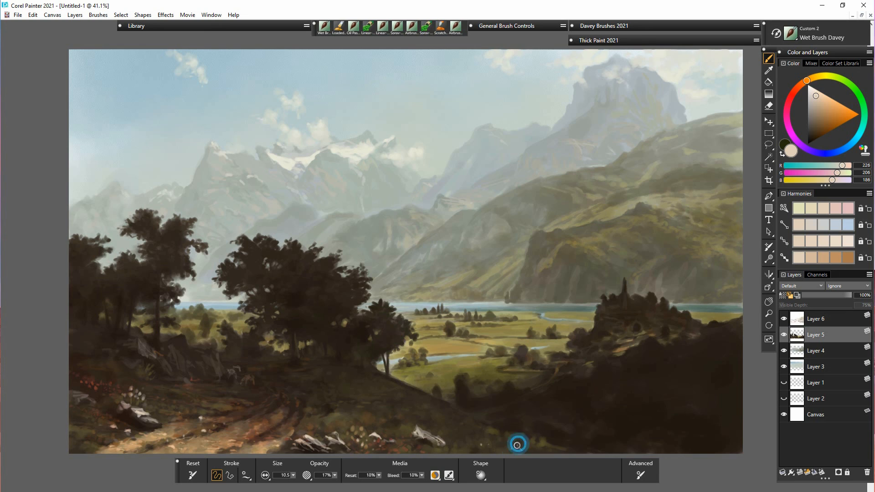
click(503, 442)
click(492, 447)
click(463, 441)
click(452, 444)
click(463, 448)
drag(452, 439, 441, 436)
Dab tiny cream flowers in the grass between the two groups of foreground rocks.
click(374, 450)
click(381, 446)
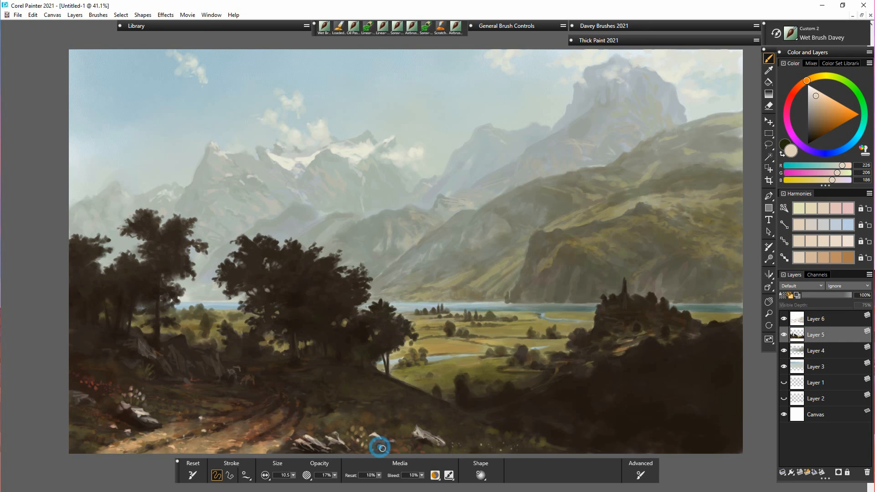
click(384, 446)
click(386, 446)
click(376, 445)
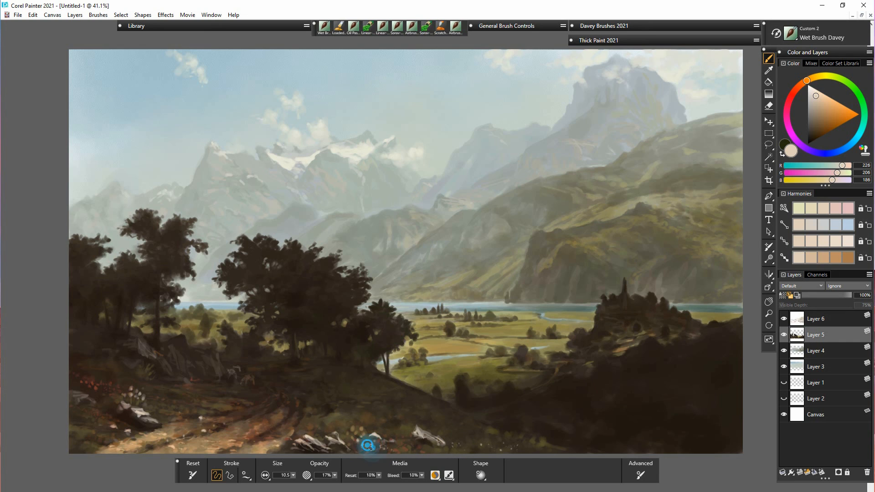
Sample a reddish brown, RGB 121, 68, 50, and dot small flowers through the grass around the right-hand foreground rock.
alt+click(398, 452)
click(368, 450)
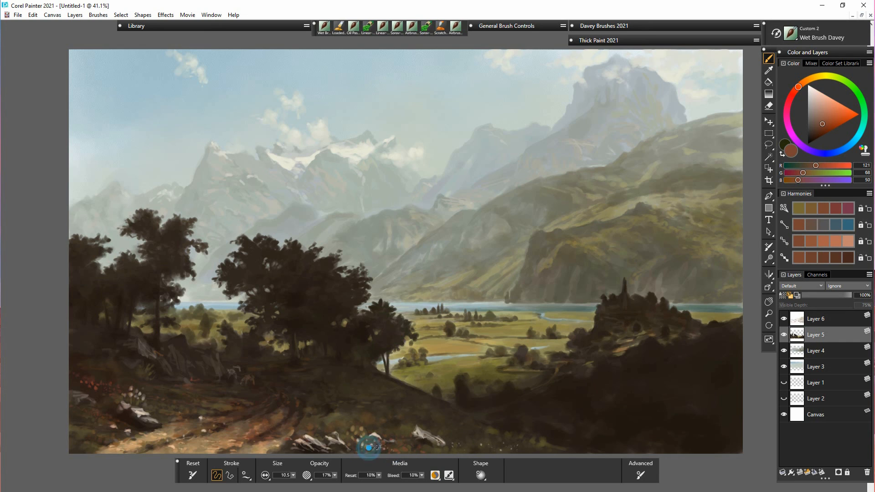
click(465, 451)
click(483, 448)
click(486, 441)
click(453, 434)
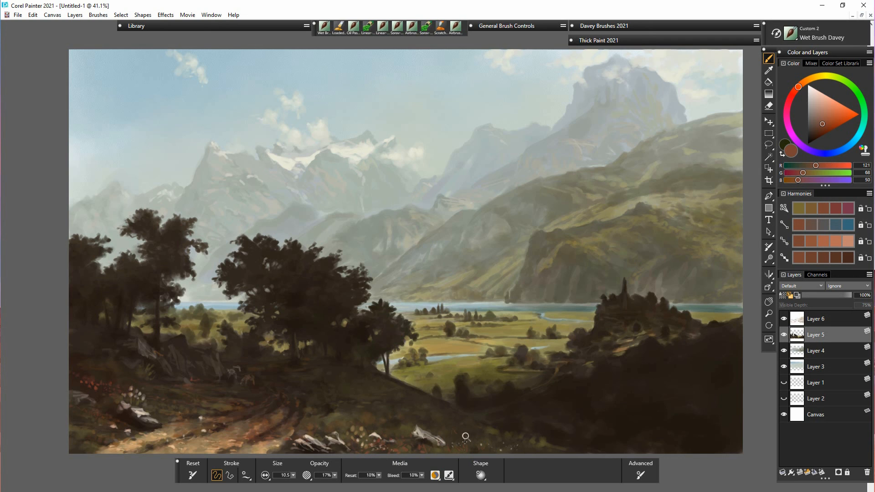
click(456, 433)
click(481, 435)
click(463, 439)
click(439, 434)
Sample an olive, RGB 83, 73, 43, and dab grass touches on the slope above the right-hand foreground rock.
alt+click(398, 428)
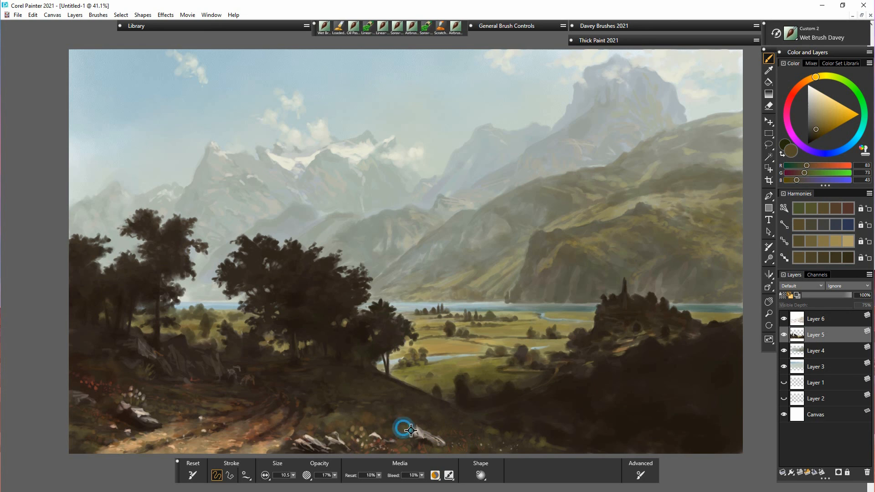
click(451, 431)
click(432, 420)
click(403, 415)
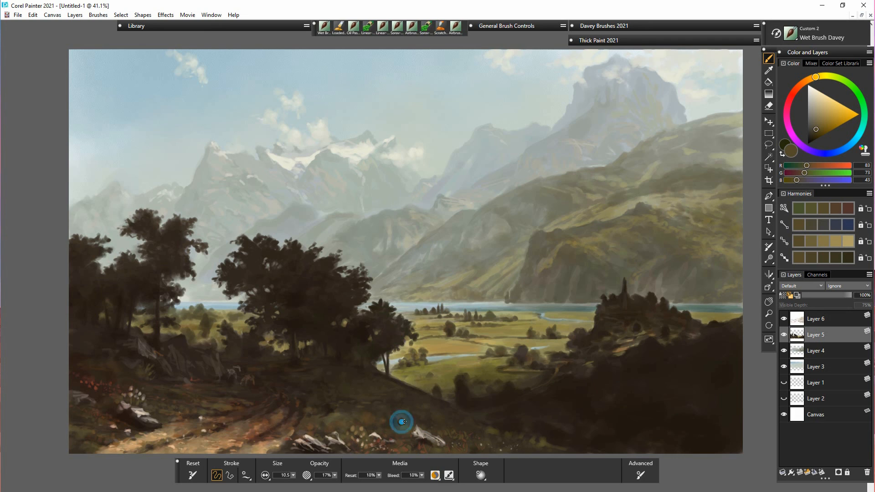
click(388, 424)
click(369, 404)
click(334, 397)
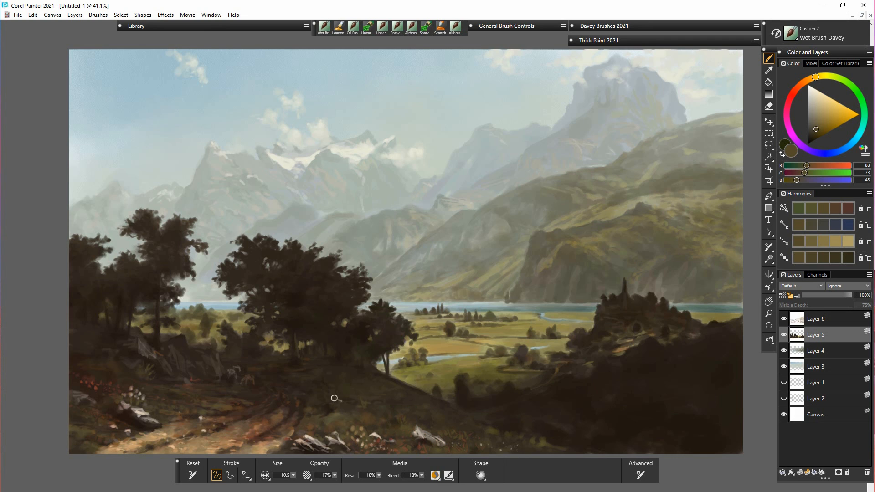
Continue the olive grass dabs across the ground beyond the path to the red and white flowers on the left bank.
click(328, 402)
click(210, 401)
click(169, 398)
click(132, 400)
click(108, 392)
click(97, 393)
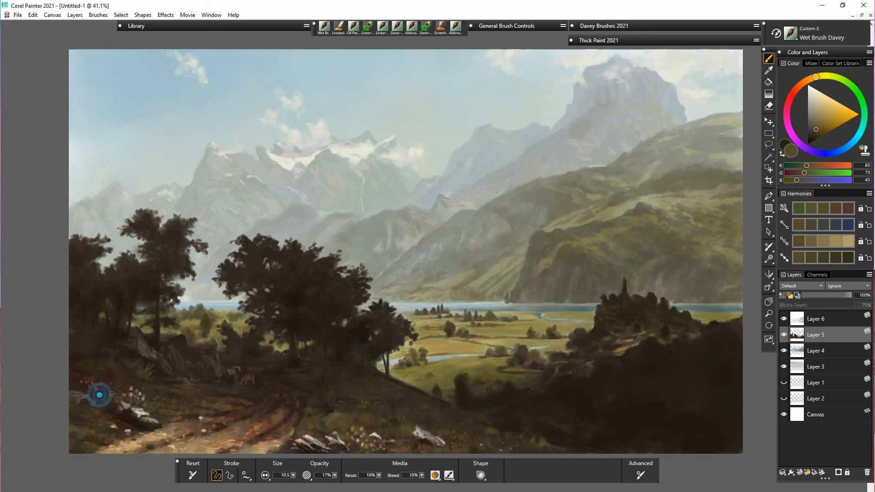
drag(108, 413, 111, 410)
click(104, 412)
click(105, 414)
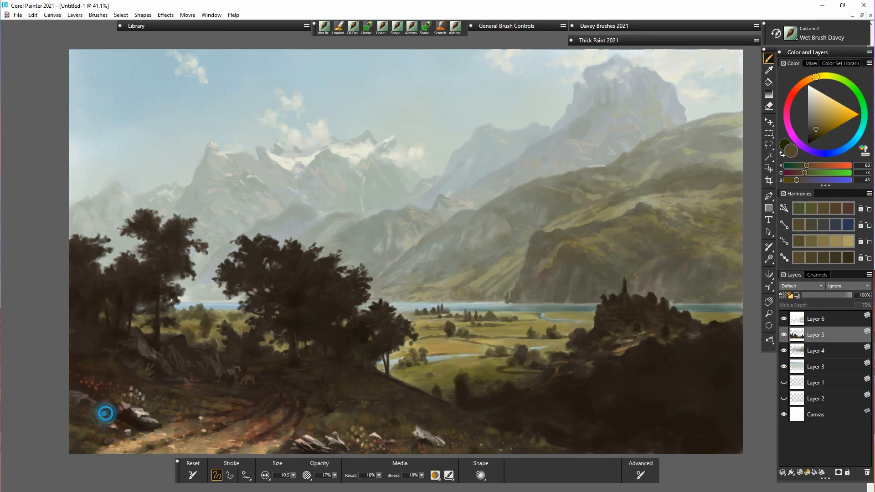
Sample warm greys from the foreground rocks, ending with RGB 128, 118, 108, and touch up the castle hill.
alt+click(139, 412)
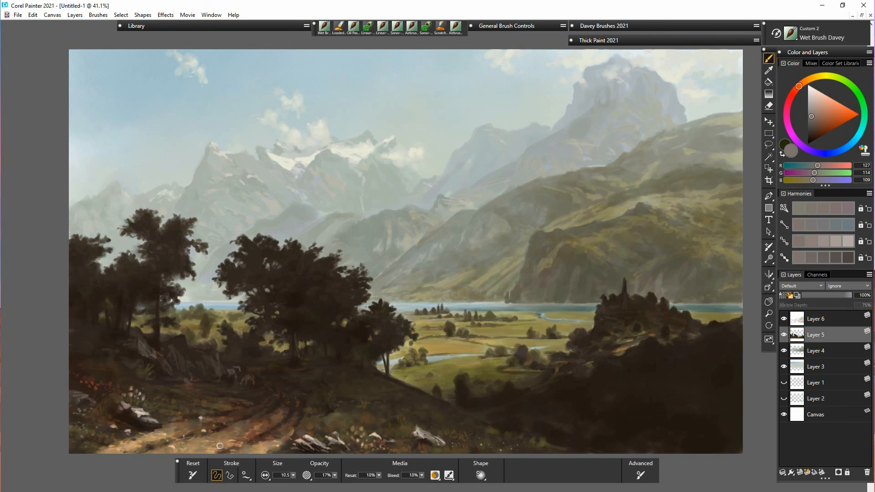
alt+click(429, 437)
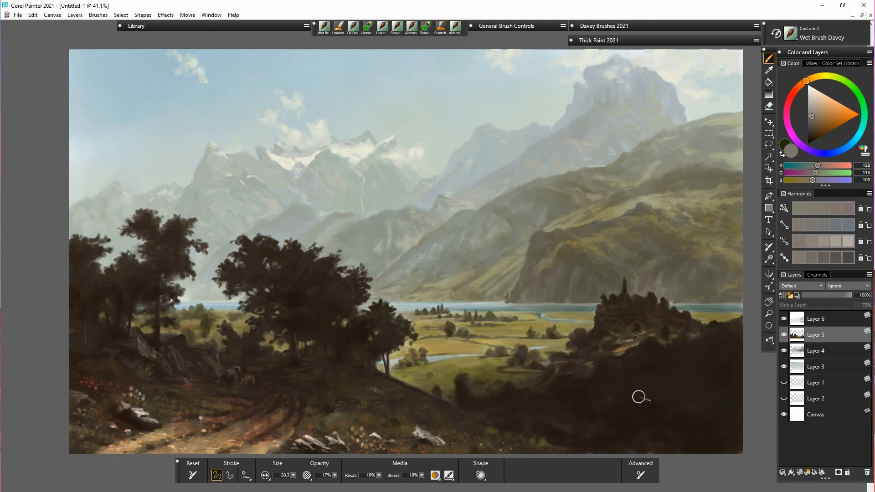
drag(627, 335, 635, 336)
On Layer 6, mix a pale beige, RGB 204, 186, 170, set the brush size to 76.5 and glaze the base of the large tree.
click(815, 319)
click(814, 101)
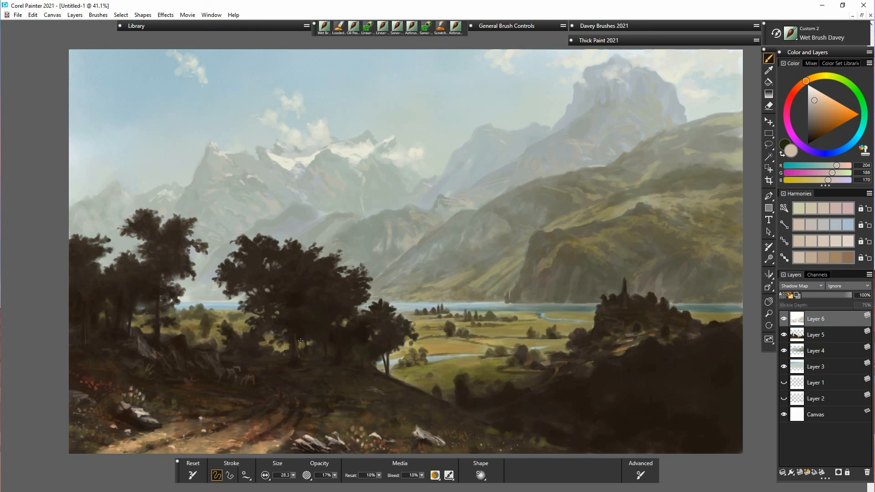
drag(294, 475, 301, 477)
drag(267, 332, 279, 332)
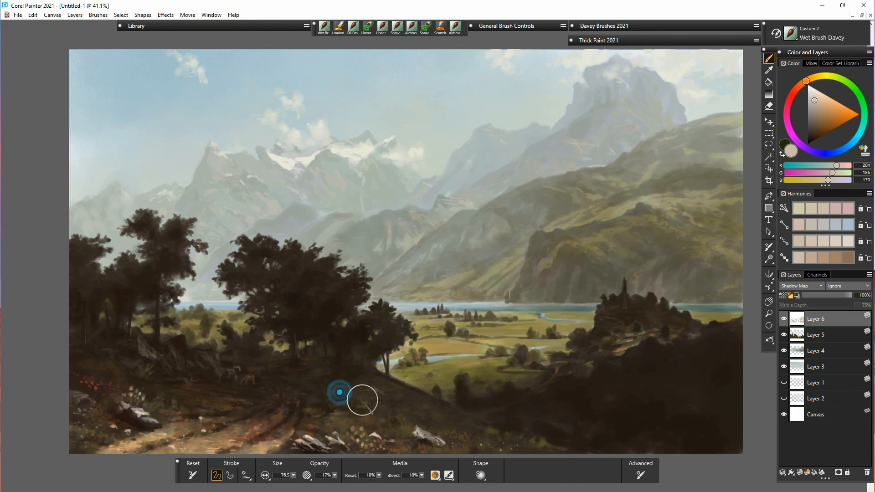
Glaze the pale beige over the grassy slope below the trees and the dark lower-right foreground.
mouse_move(368, 396)
mouse_down()
mouse_move(332, 414)
mouse_move(340, 404)
mouse_up()
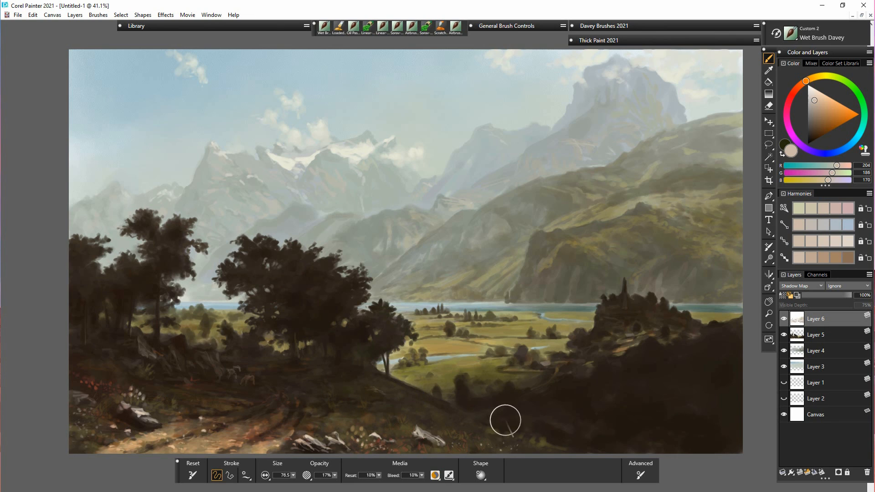
mouse_move(568, 437)
mouse_down()
mouse_move(535, 432)
mouse_move(531, 445)
mouse_move(578, 440)
mouse_up()
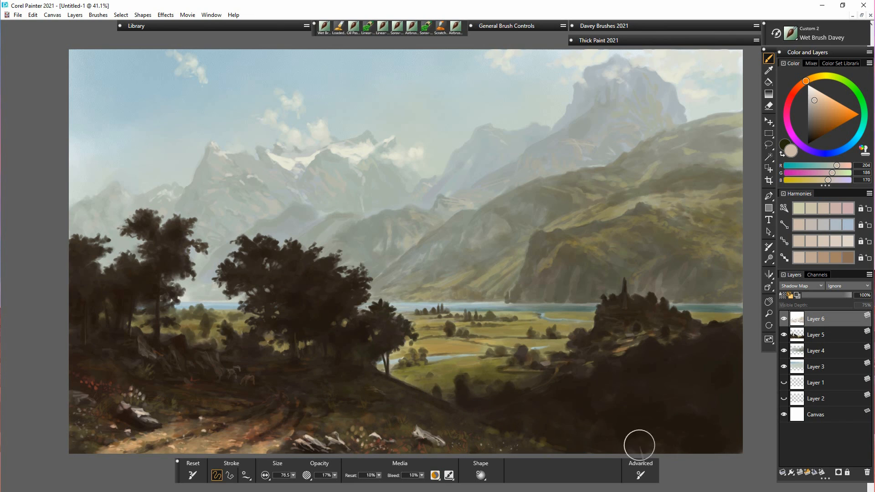
drag(639, 447, 643, 442)
drag(567, 418, 556, 416)
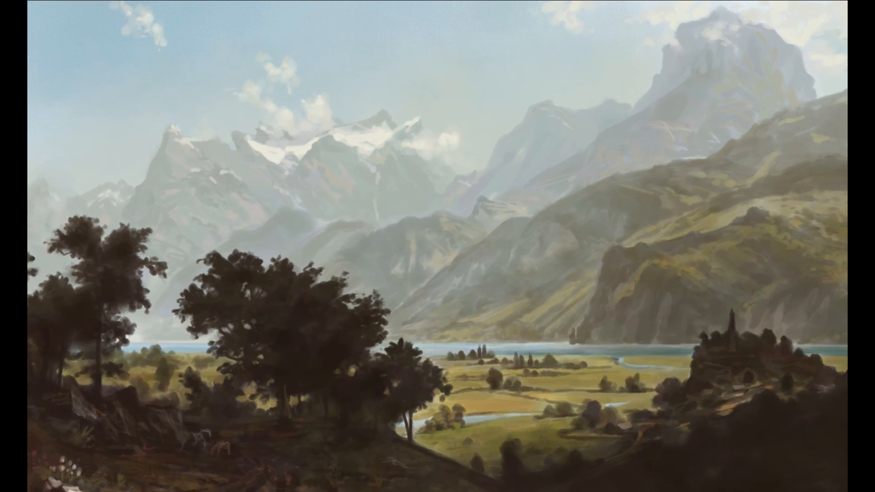